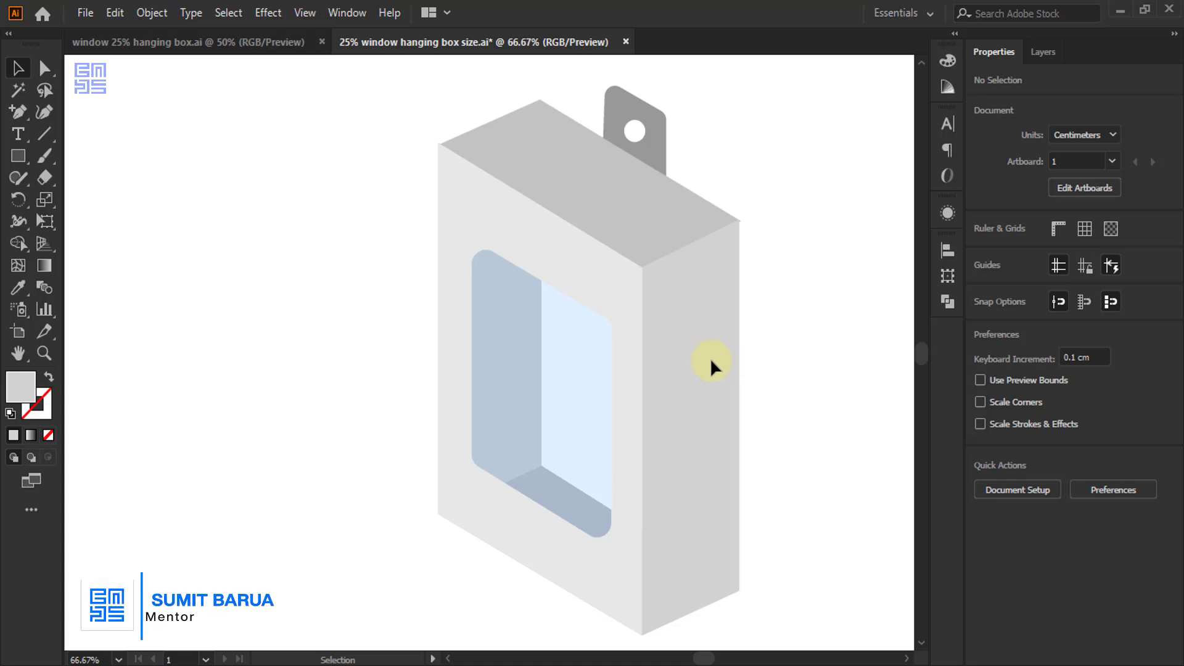
# Examine the hanging box drawing, its listed width, height, length and window dimensions, and its hanging tab
pyautogui.scroll(-1, 539, 271)
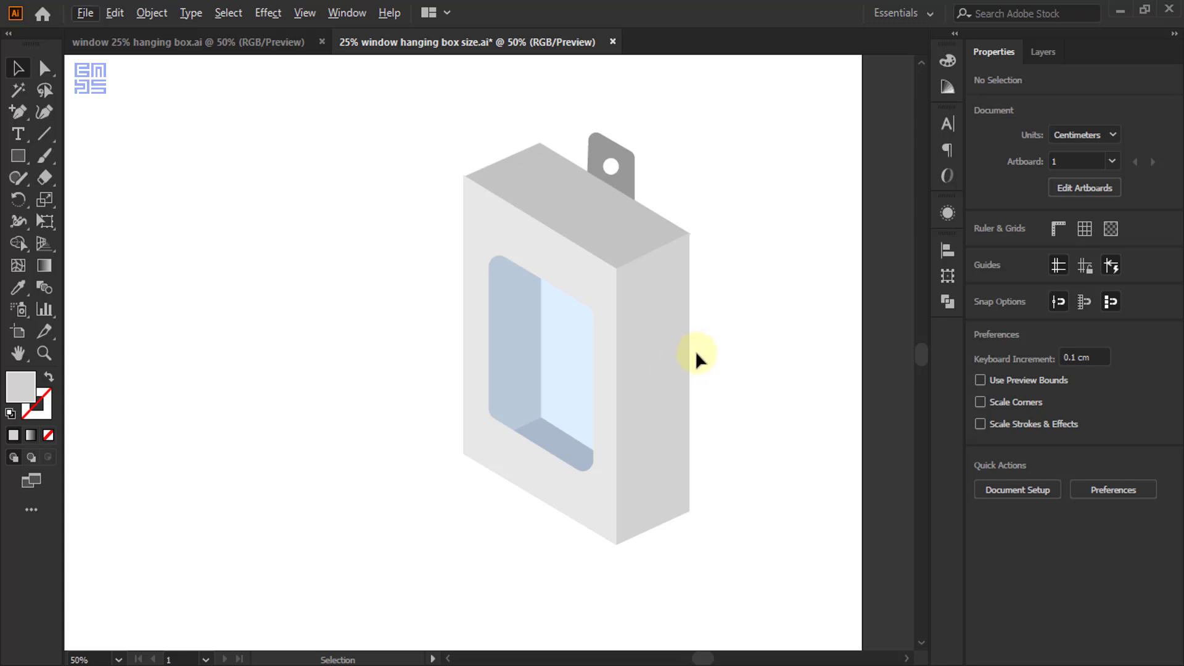
pyautogui.scroll(-3, 695, 351)
pyautogui.scroll(3, 449, 250)
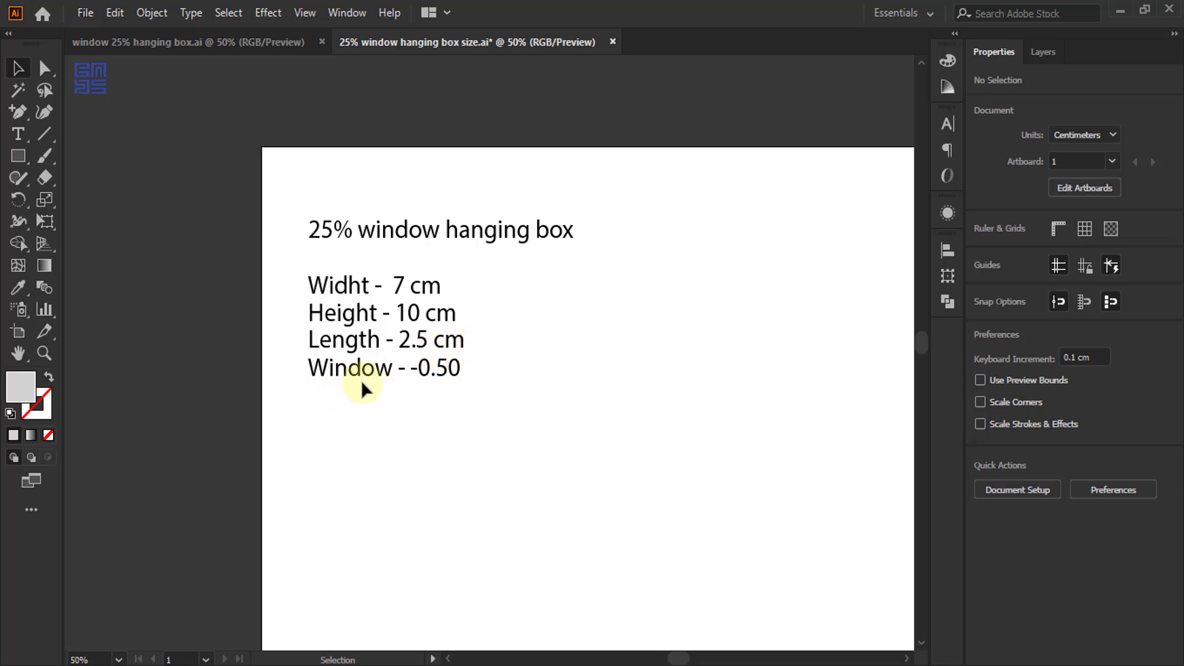
pyautogui.scroll(2, 361, 382)
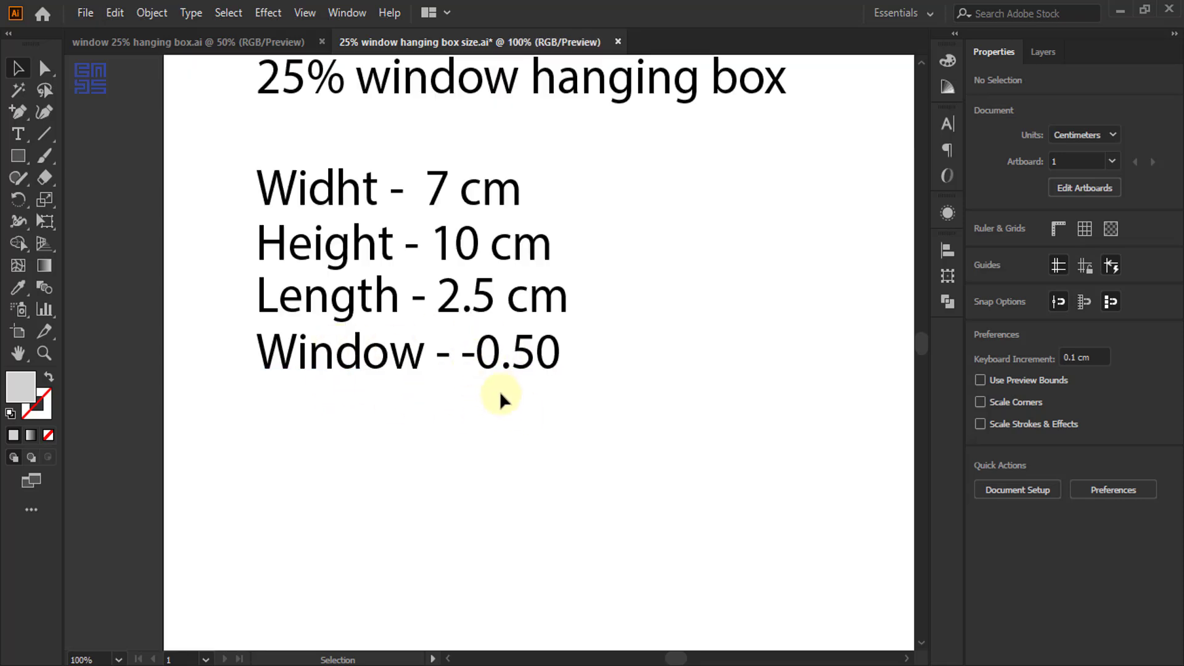
pyautogui.scroll(-2, 205, 319)
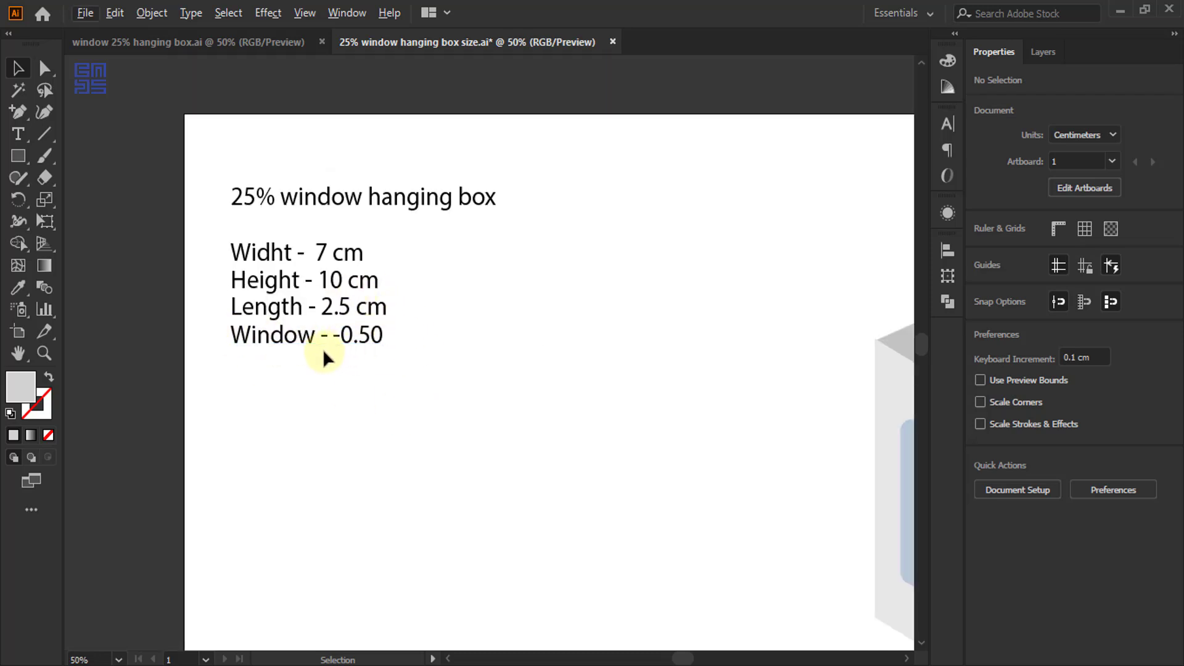
pyautogui.scroll(-2, 157, 257)
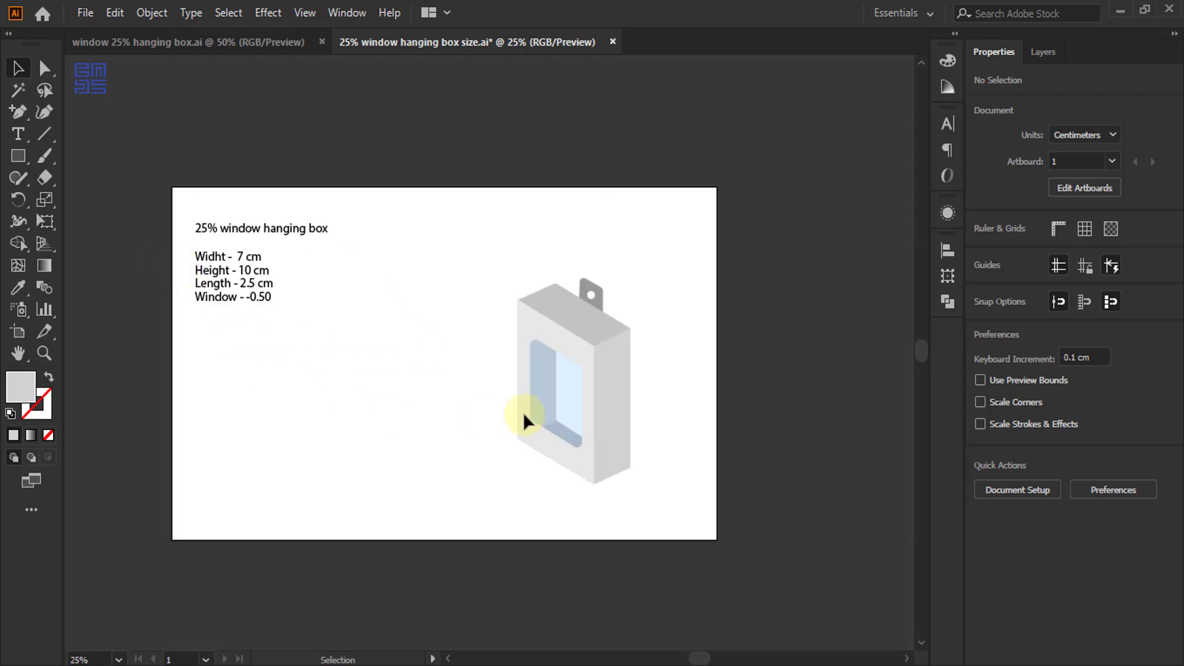
pyautogui.scroll(1, 432, 340)
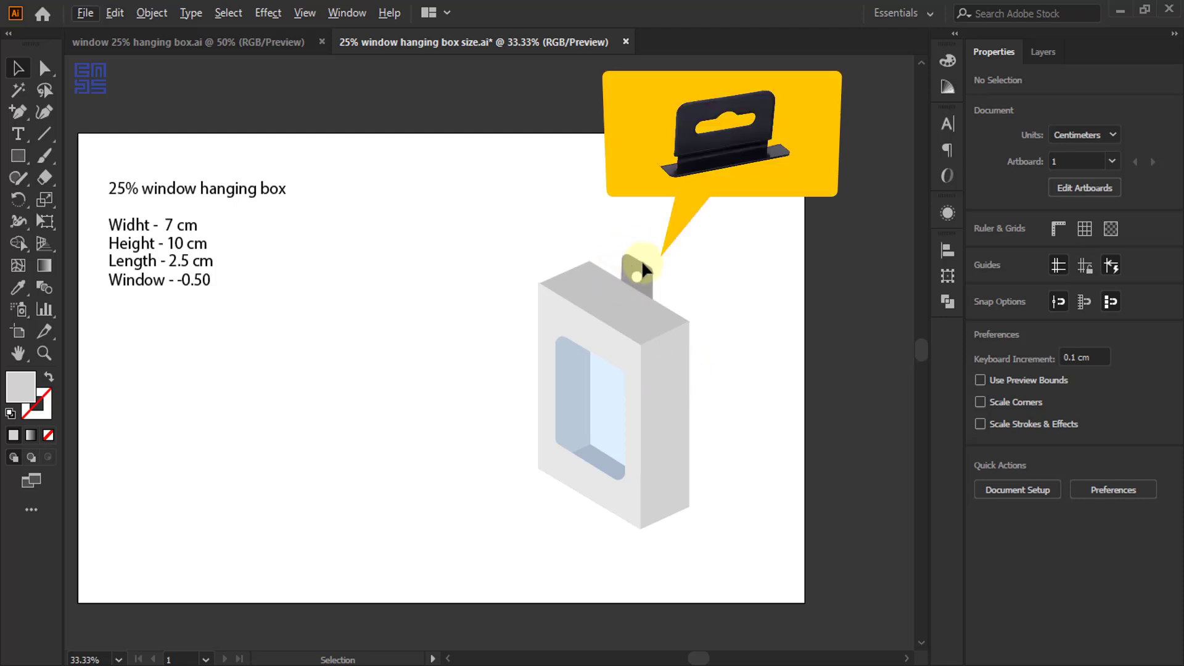
pyautogui.scroll(2, 653, 265)
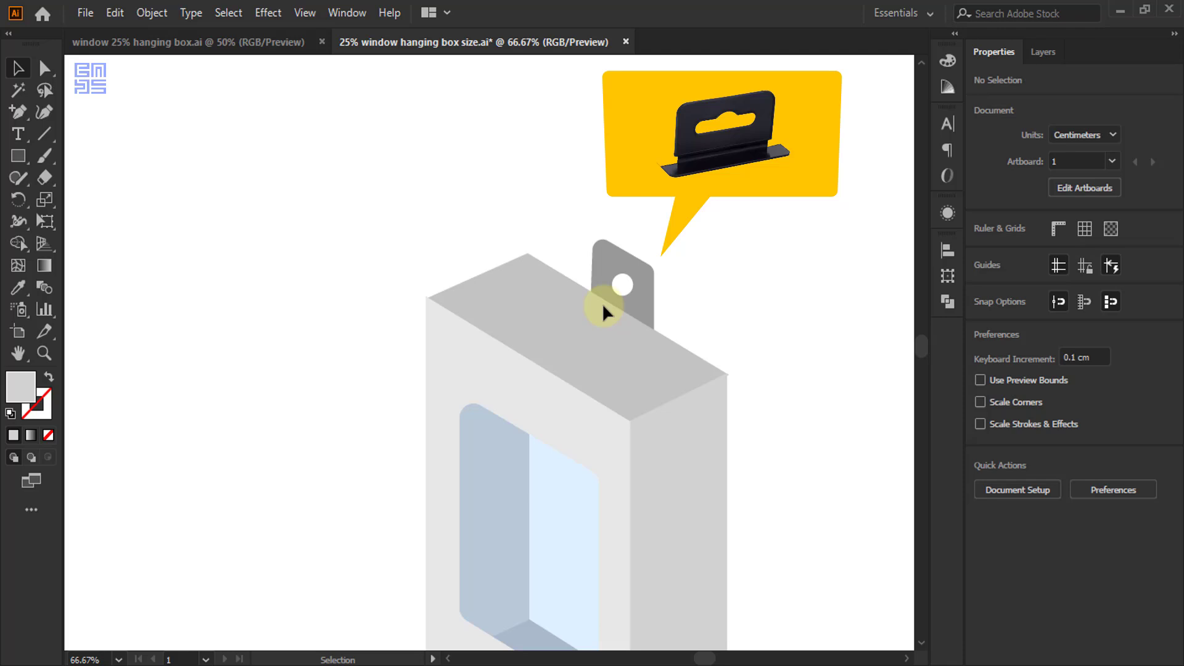
pyautogui.scroll(-2, 661, 213)
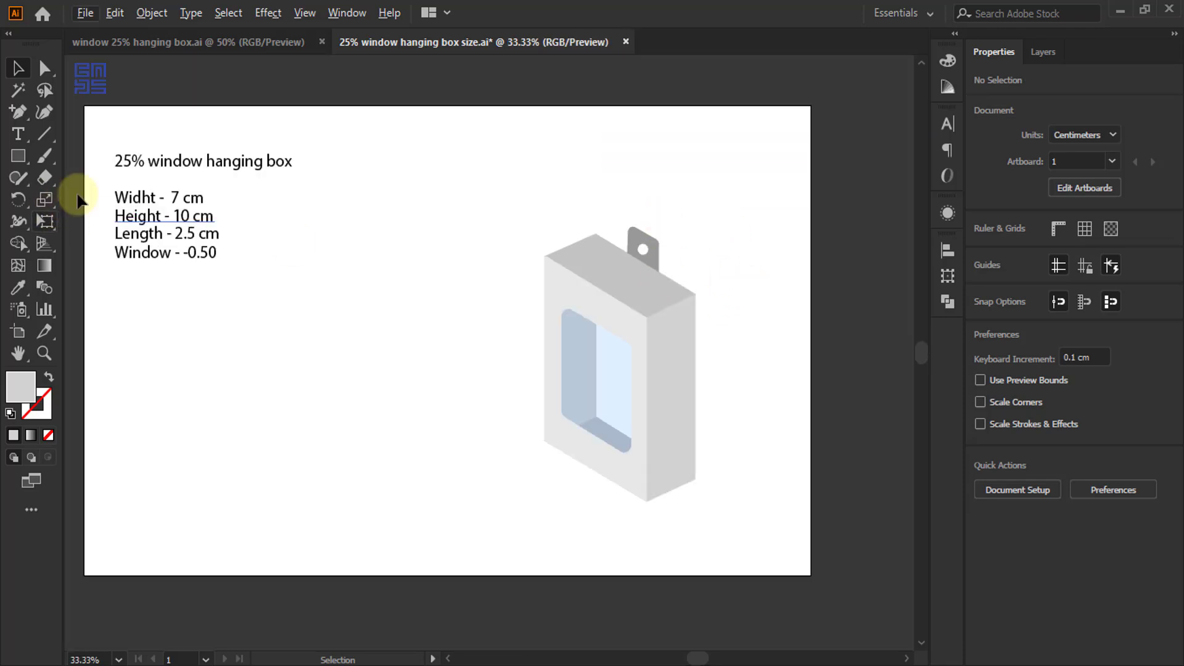
# Copy the four-line text block listing the box's width, height, length and window dimensions
pyautogui.scroll(2, 95, 194)
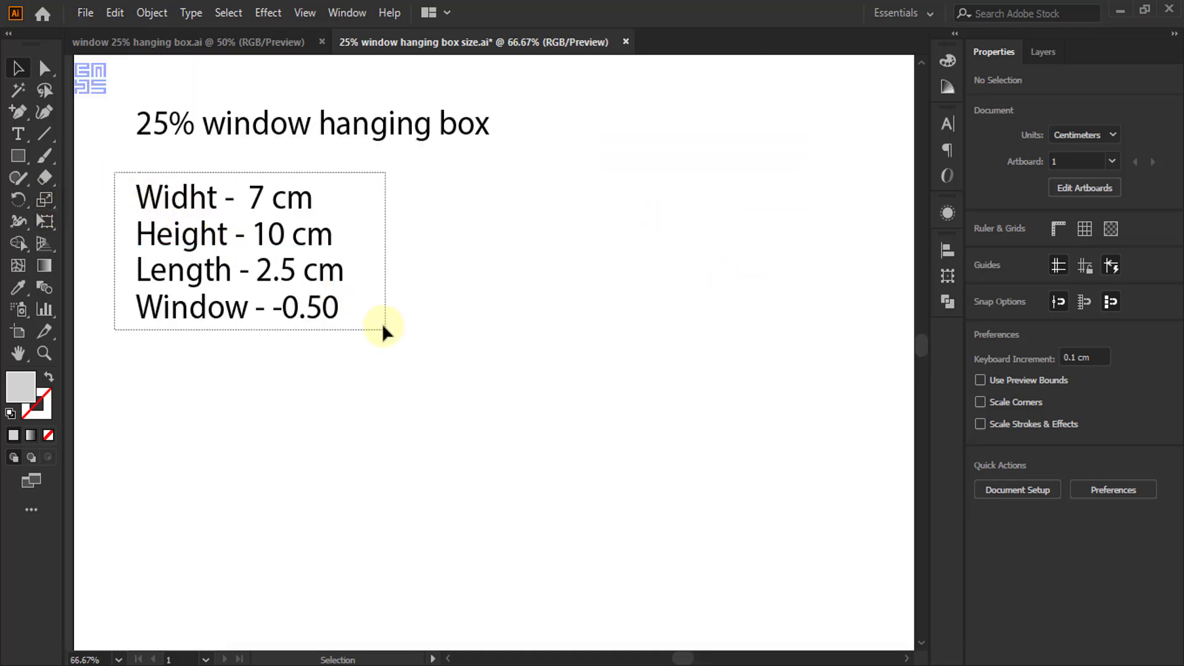
pyautogui.click(280, 285)
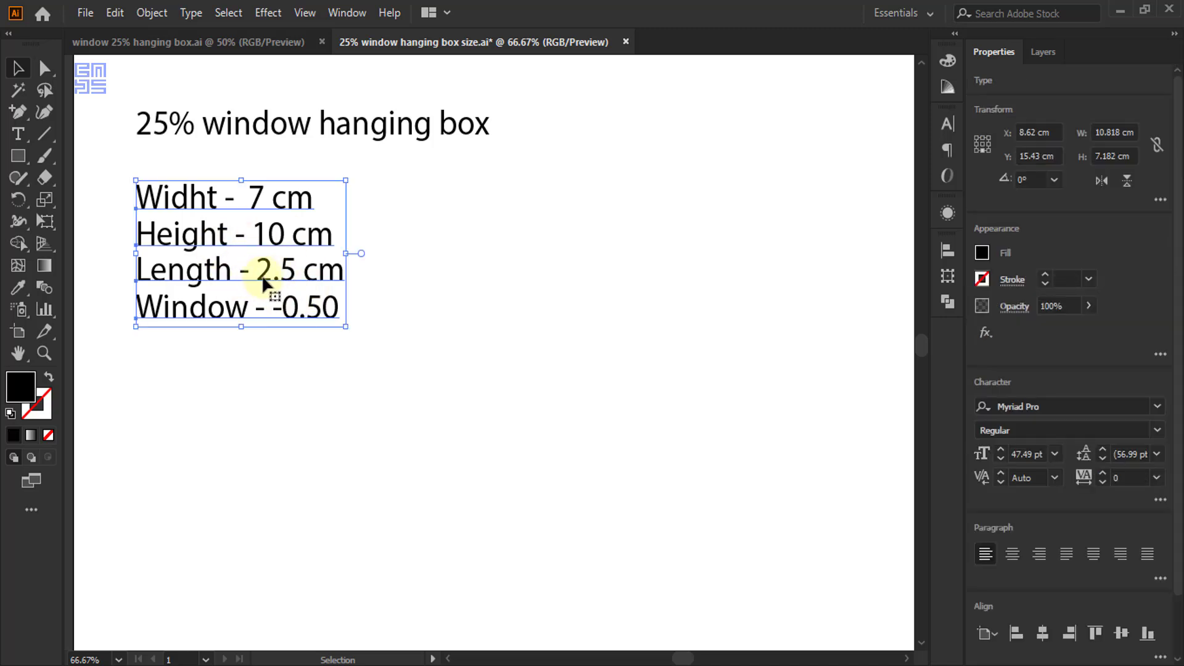
pyautogui.press('a')
pyautogui.press('v')
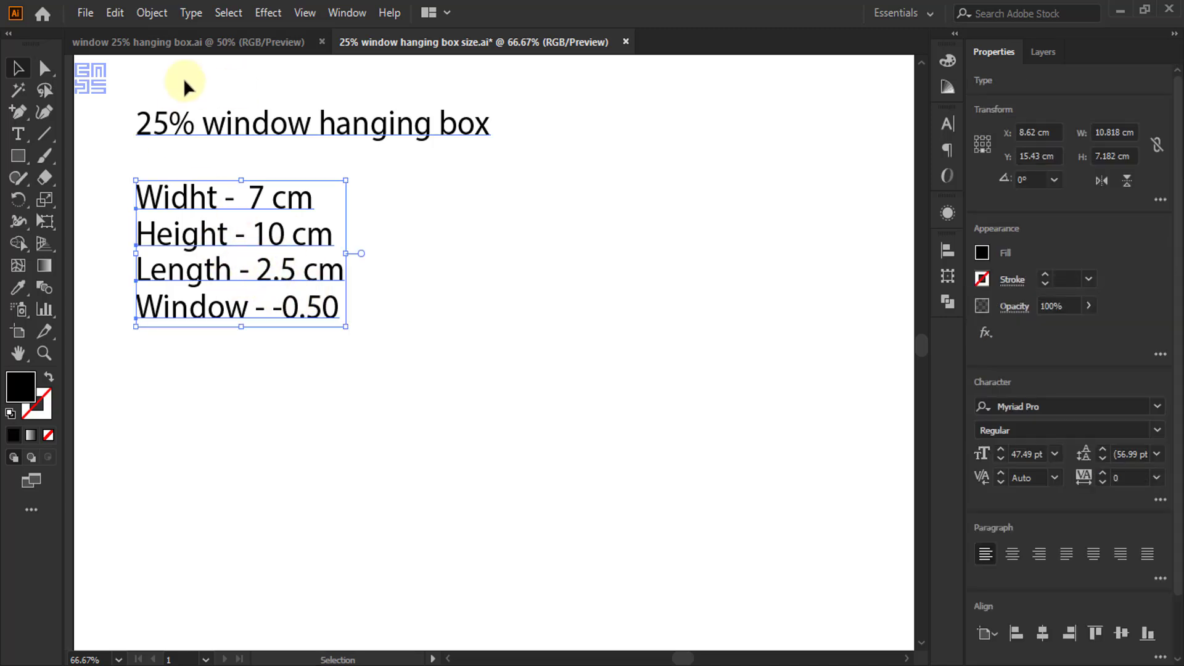
# Start a new document from the A4 print preset and name it "window 25% hanging box"
pyautogui.click(84, 11)
pyautogui.click(101, 32)
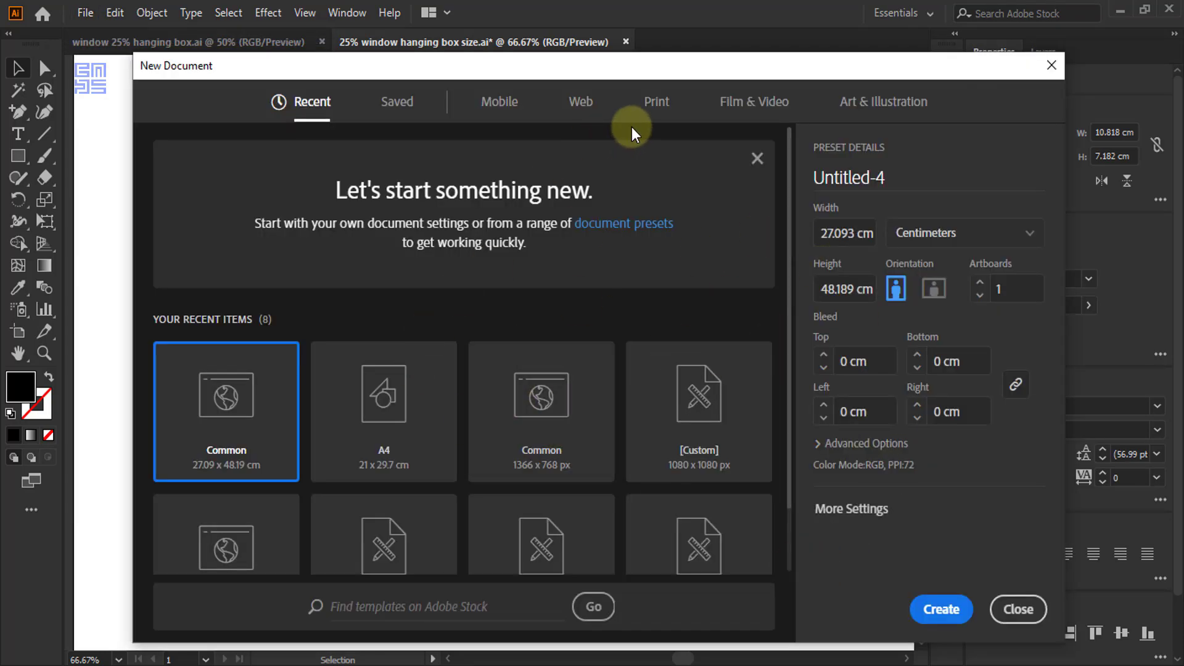
pyautogui.click(657, 103)
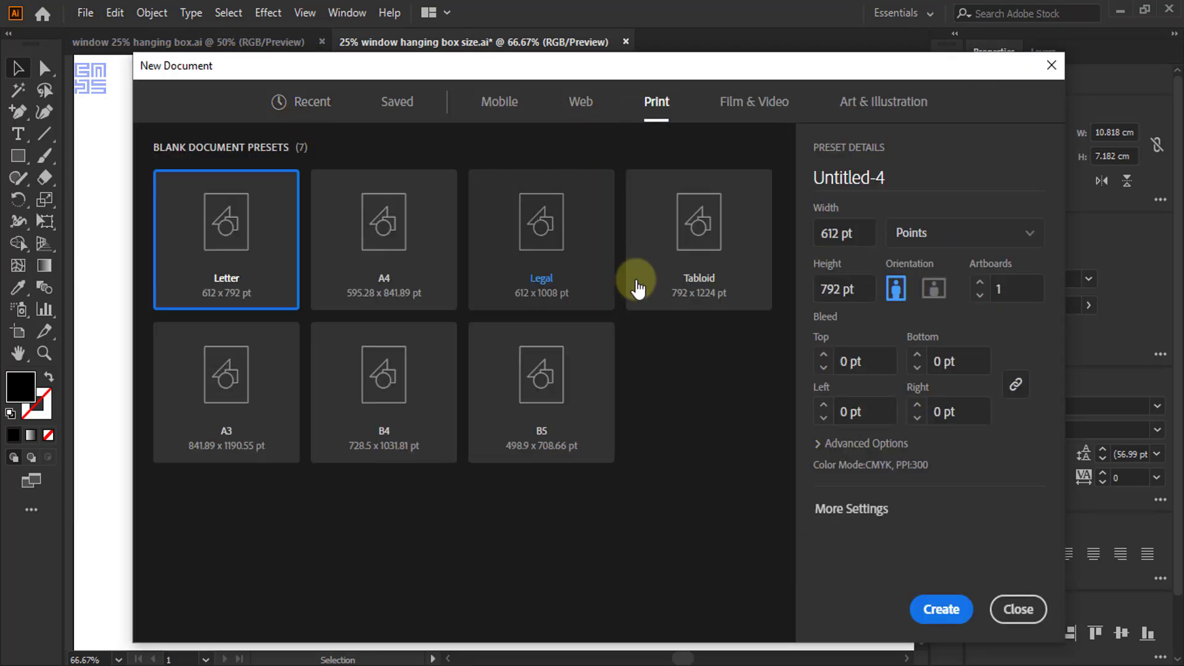
pyautogui.click(389, 293)
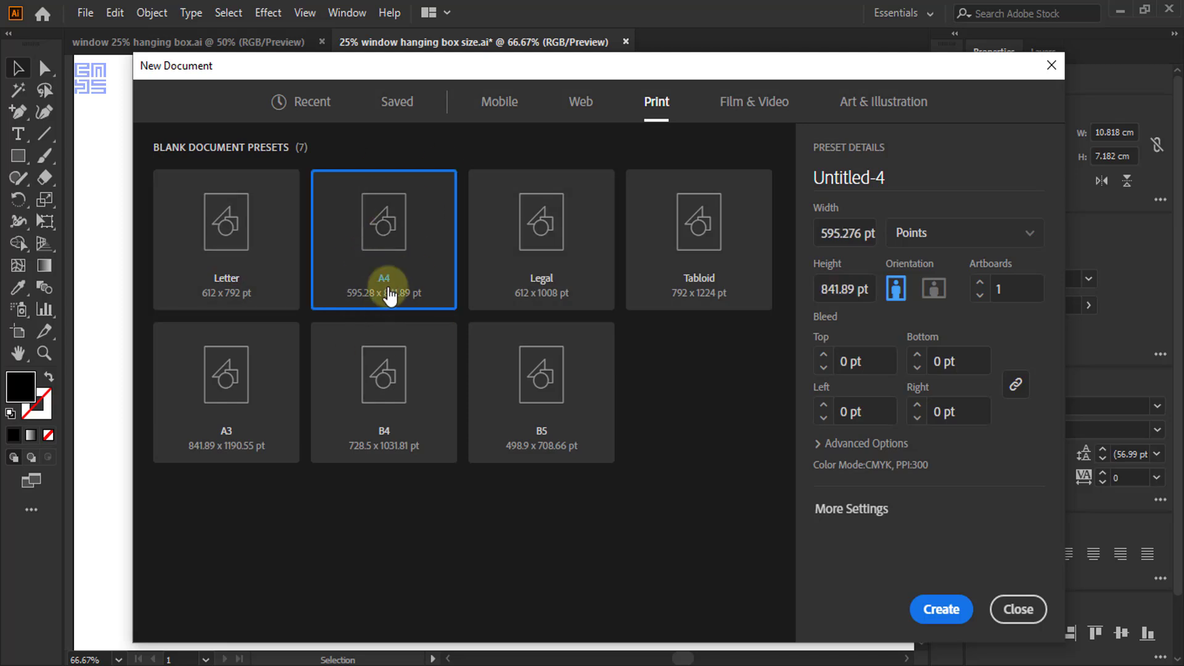
pyautogui.click(890, 178)
pyautogui.press('BackSpace')
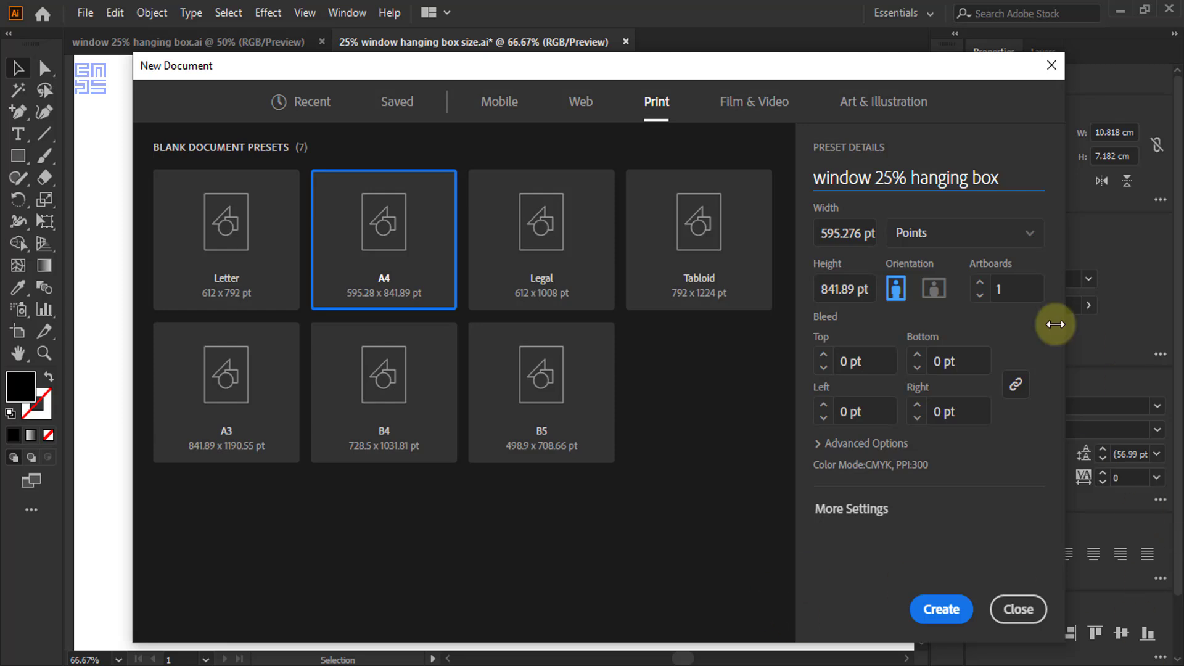
# Set the new document's units to Centimeters, check its advanced colour and raster options, and create it
pyautogui.click(962, 233)
pyautogui.click(948, 395)
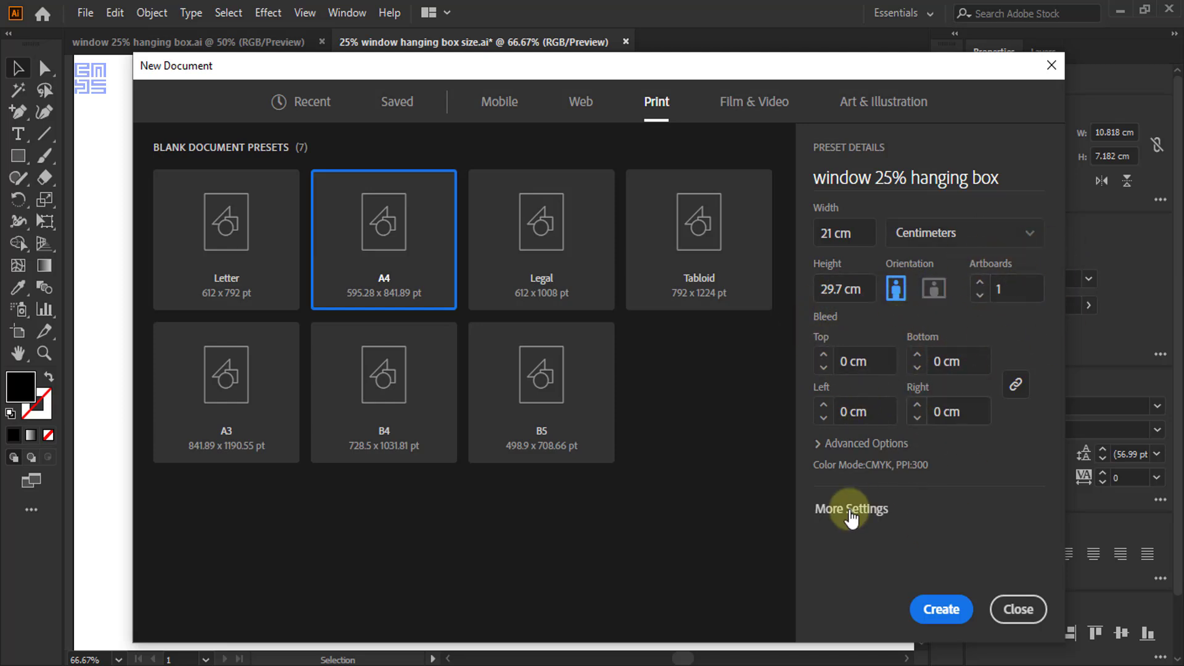
pyautogui.click(824, 443)
pyautogui.scroll(-3, 857, 524)
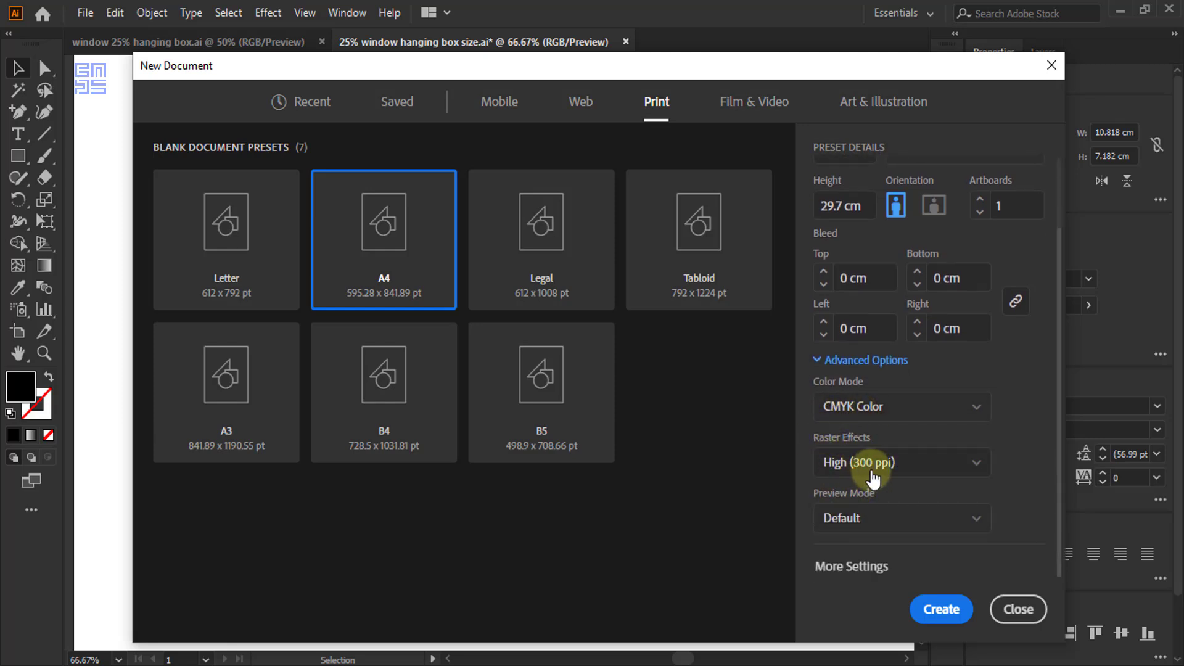
pyautogui.click(934, 609)
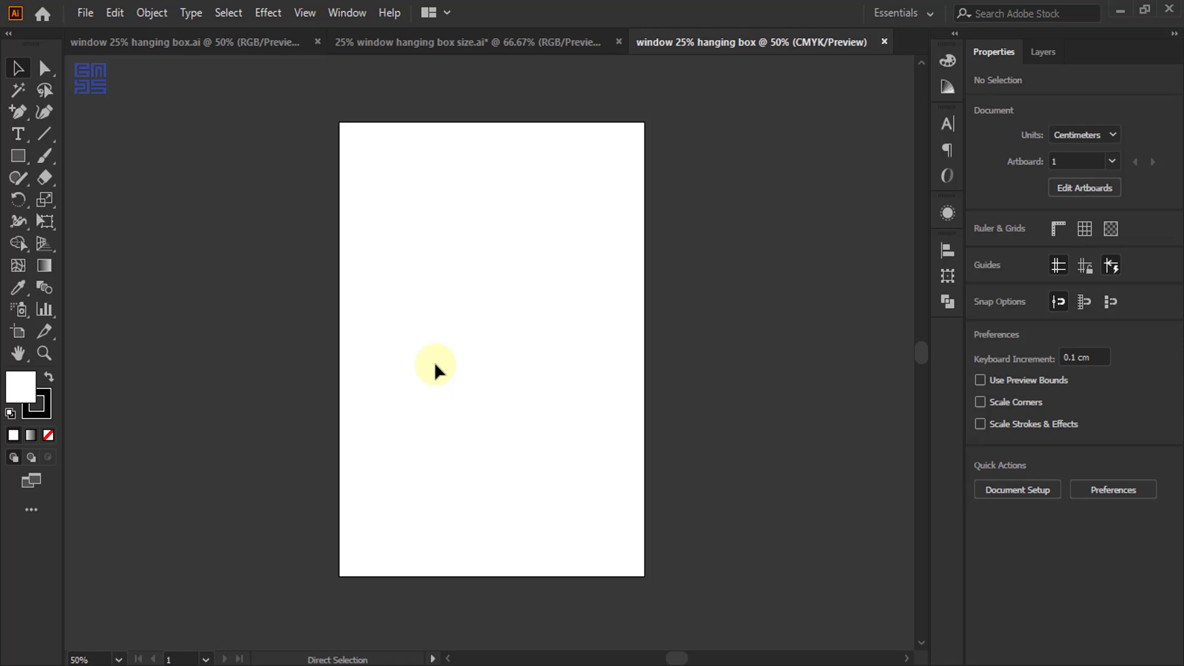
# Paste the box dimensions text and scale it down into the artboard's upper-left corner
pyautogui.write('Widht -  7 cm Height - 10 cm Length - 2.5 cm Window - -0.50')
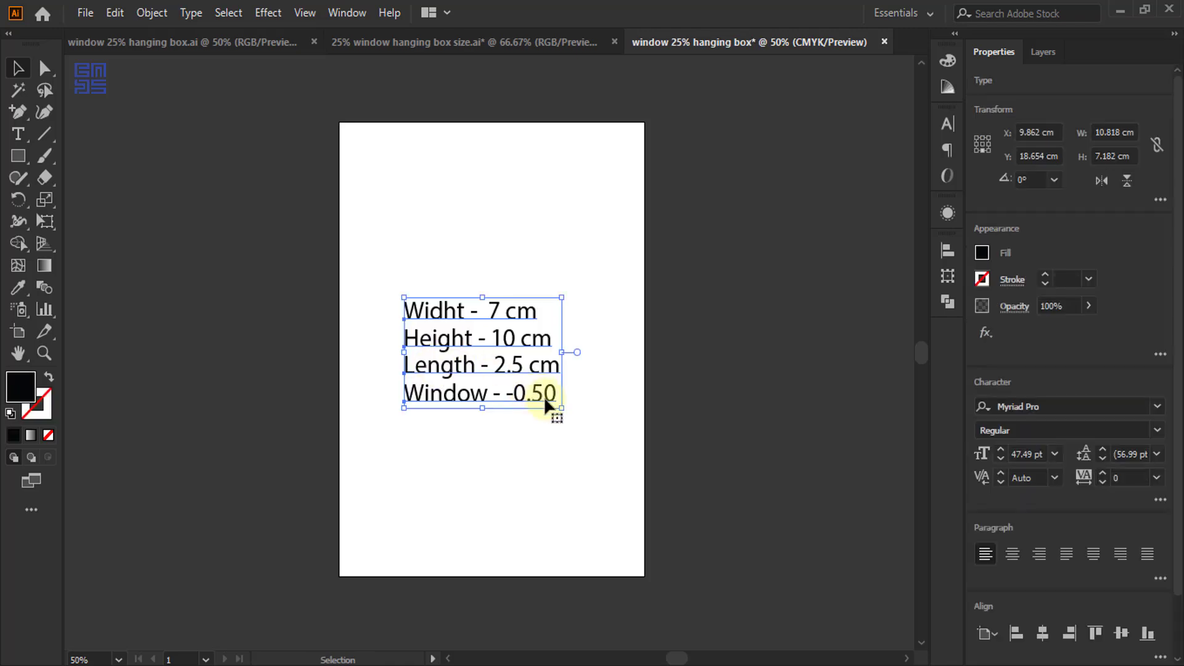
pyautogui.moveTo(563, 409); pyautogui.dragTo(368, 156)
pyautogui.click(452, 106)
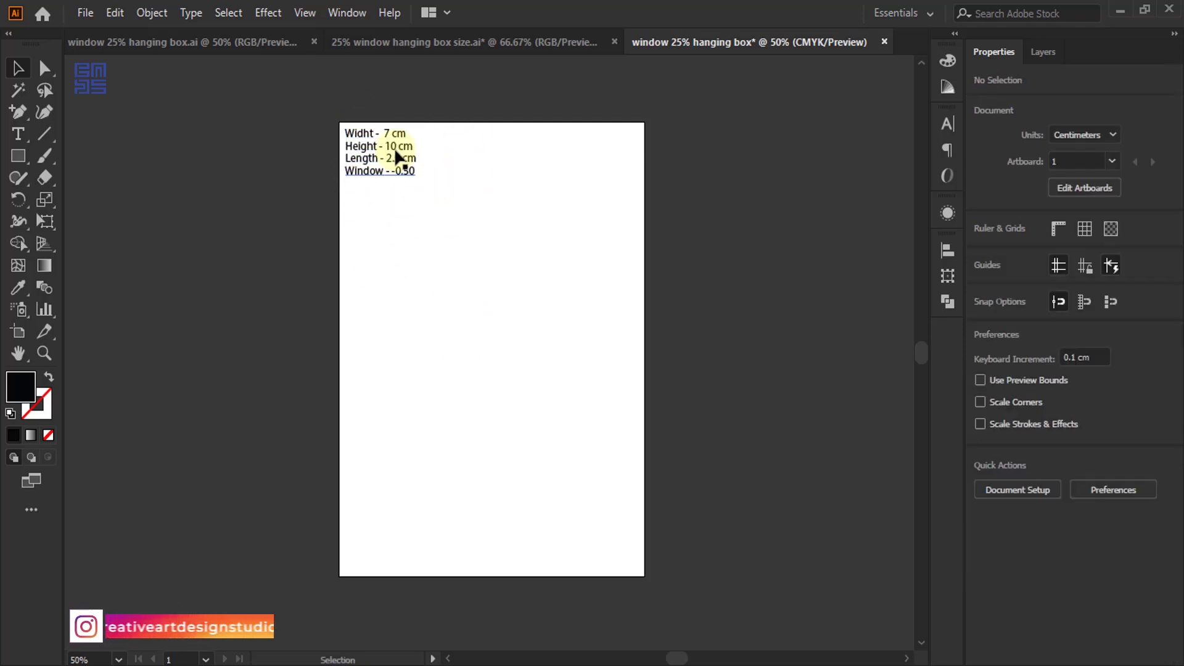
# Draw a rectangle 7 cm wide and 10 cm high and move it near the middle of the artboard
pyautogui.click(18, 157)
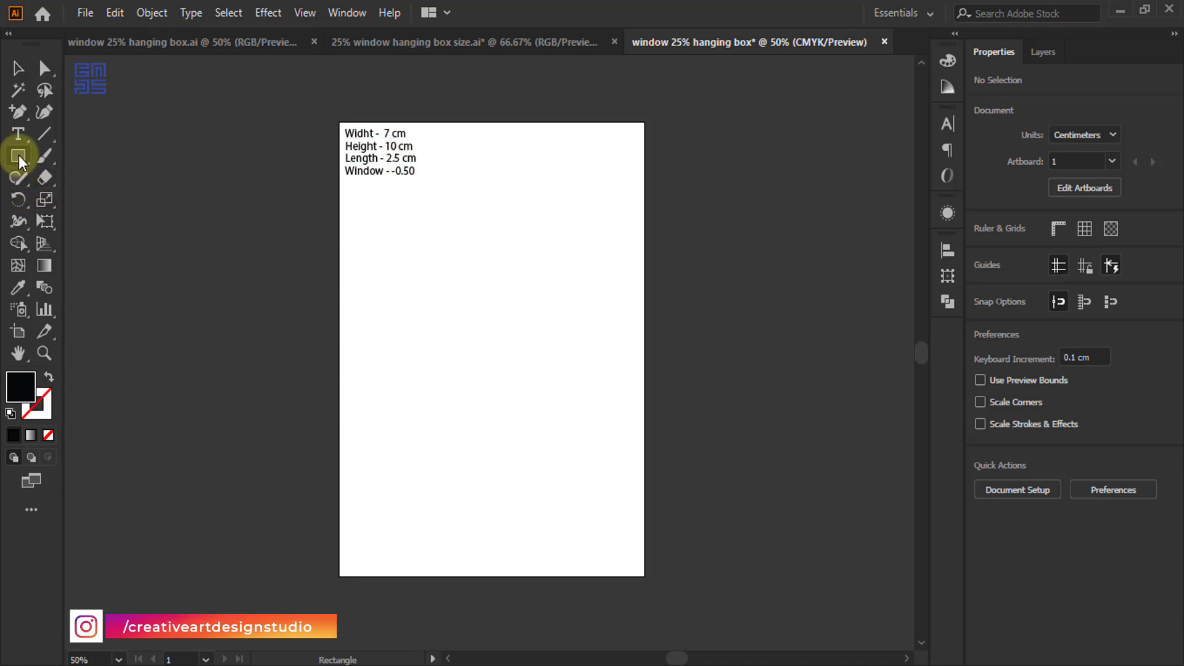
pyautogui.click(432, 256)
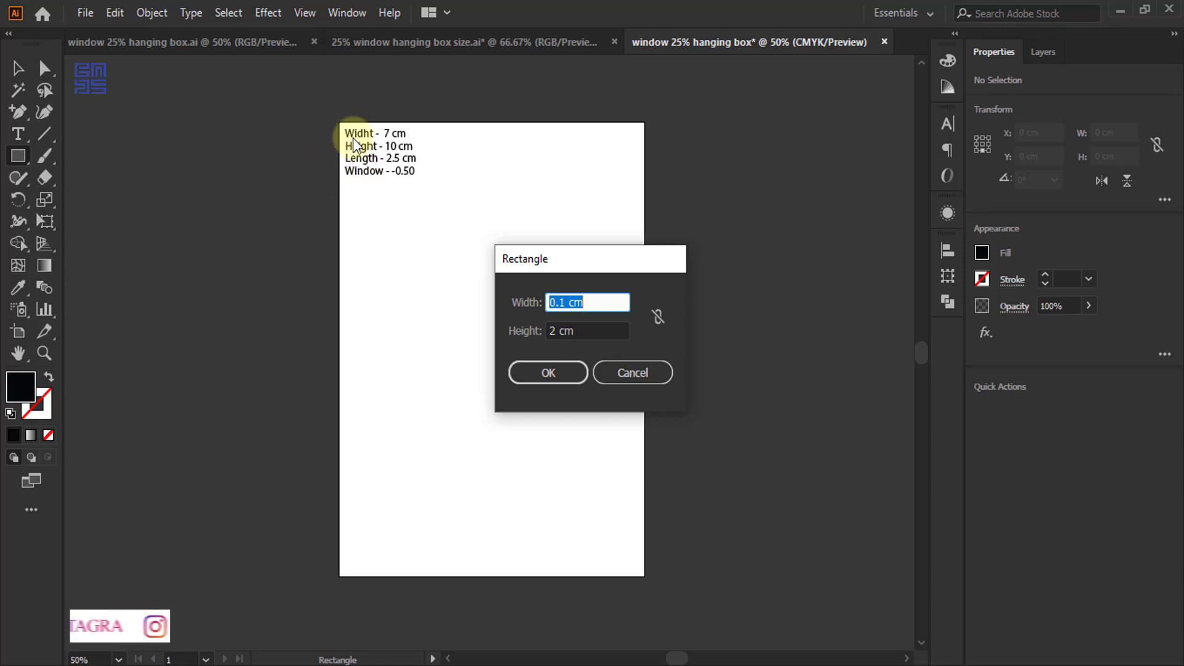
pyautogui.click(567, 302)
pyautogui.doubleClick(566, 302)
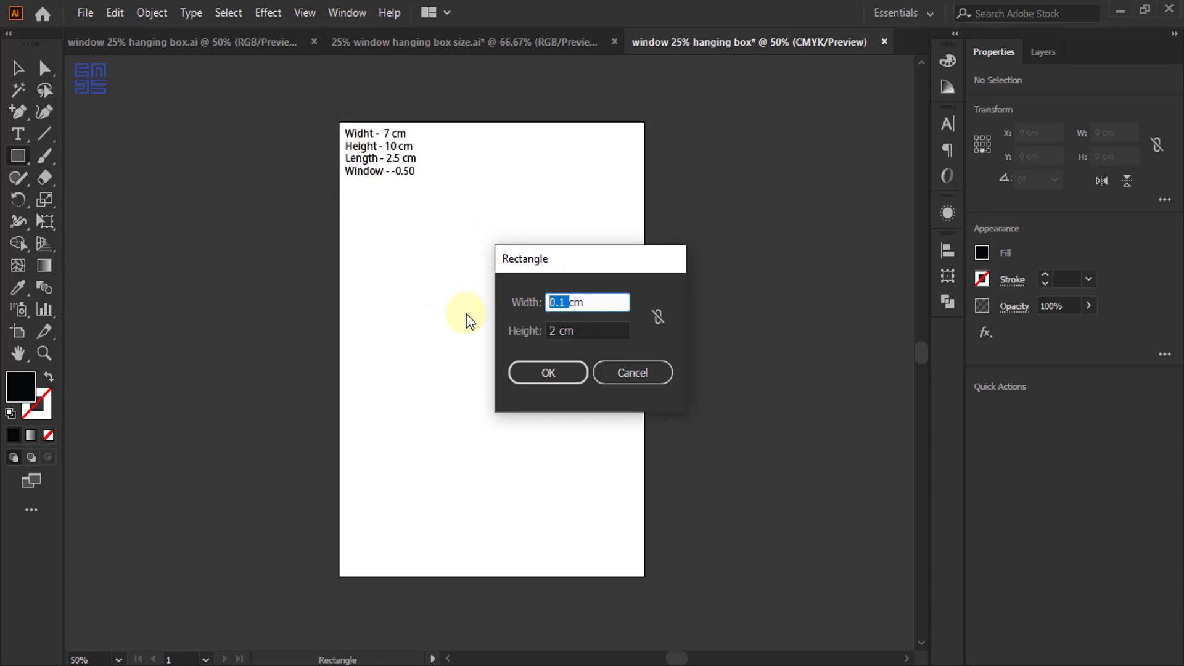
pyautogui.write('7')
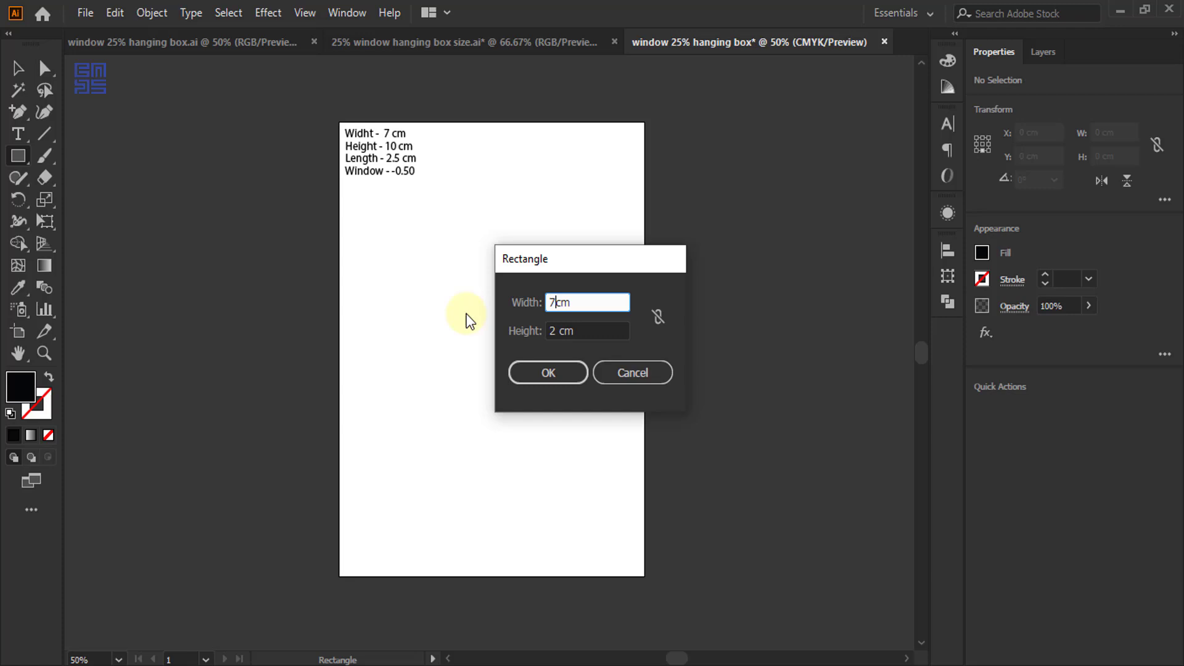
pyautogui.doubleClick(553, 332)
pyautogui.write('10')
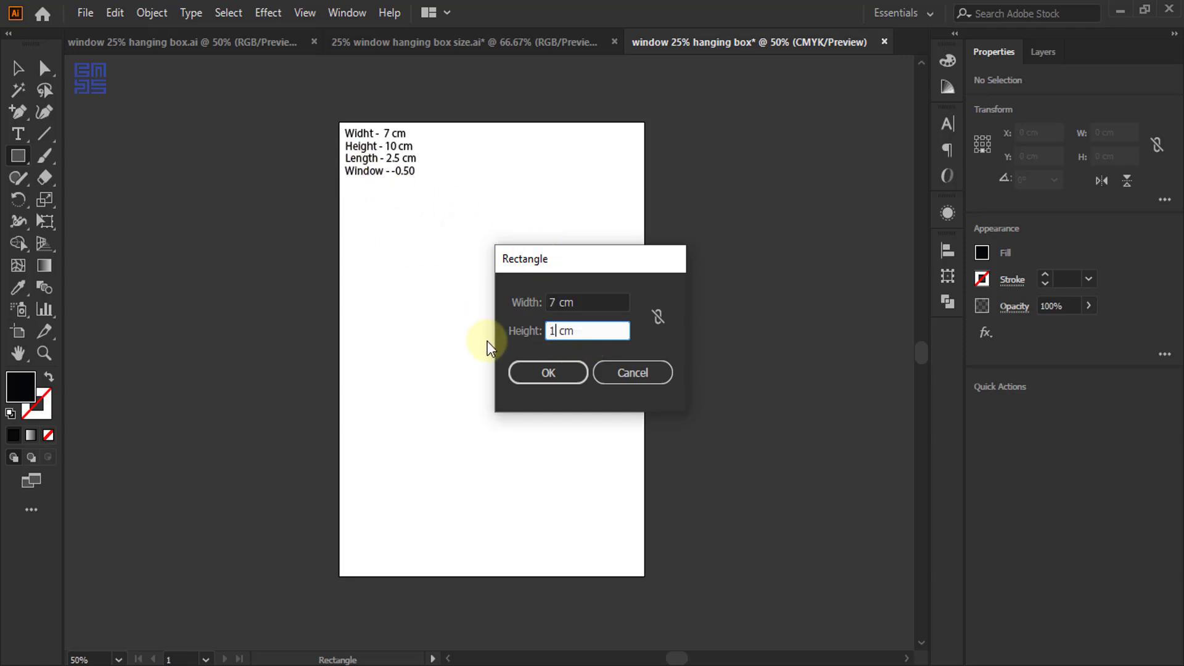
pyautogui.click(548, 373)
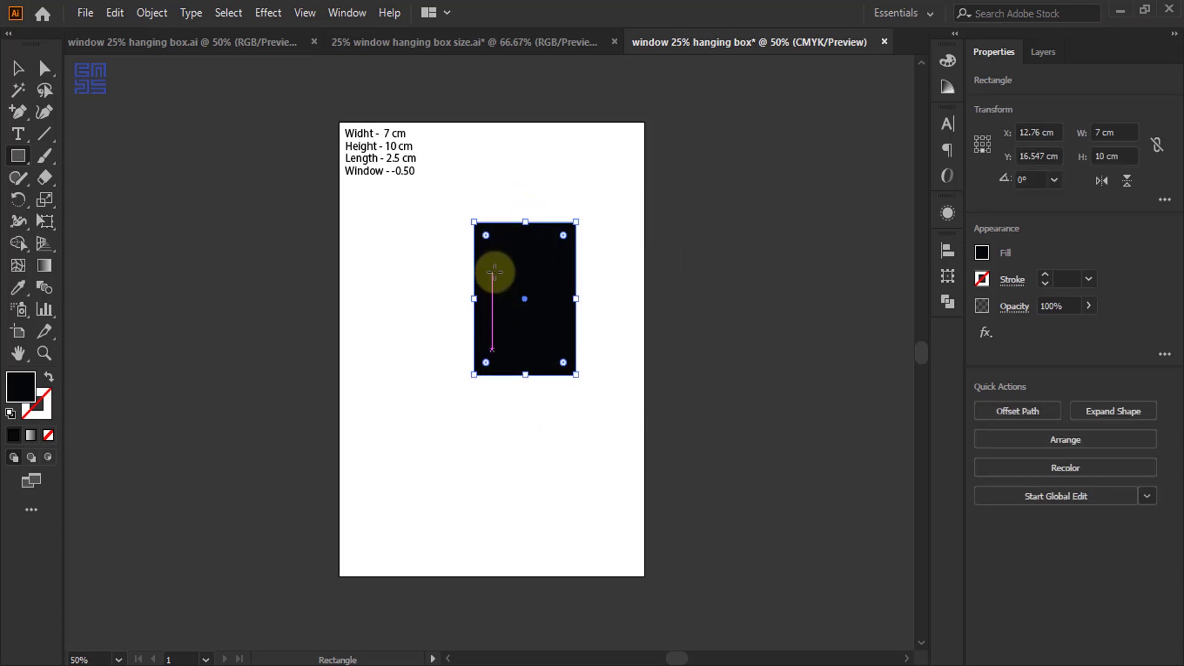
pyautogui.click(17, 68)
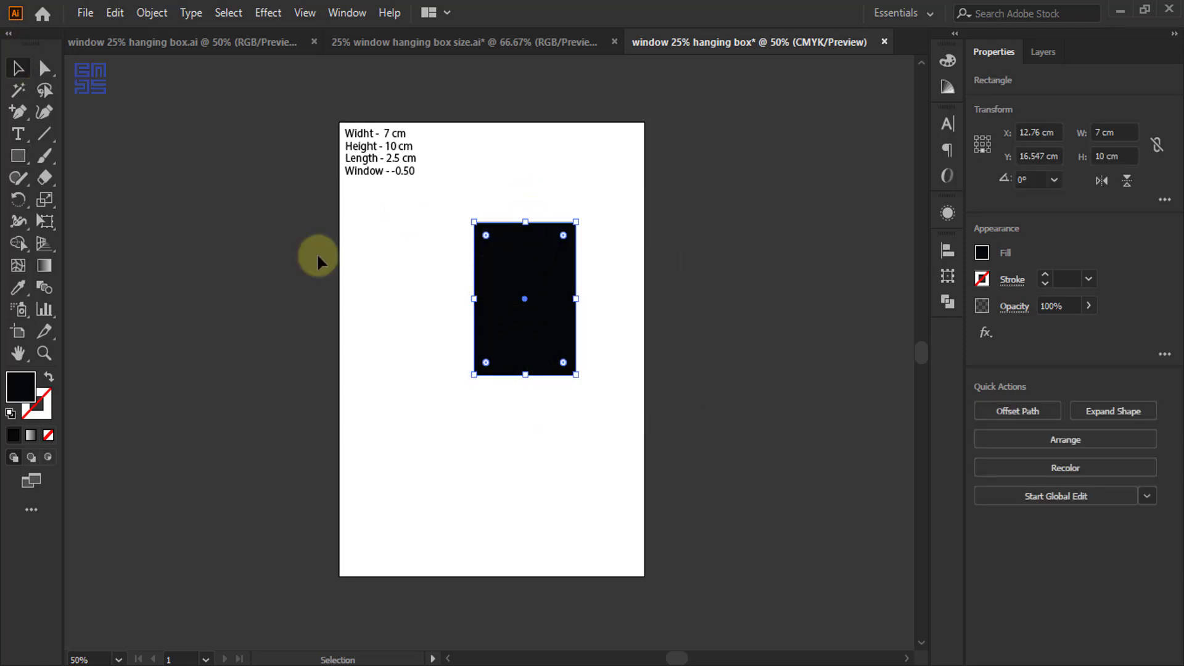
pyautogui.moveTo(542, 256); pyautogui.dragTo(530, 307)
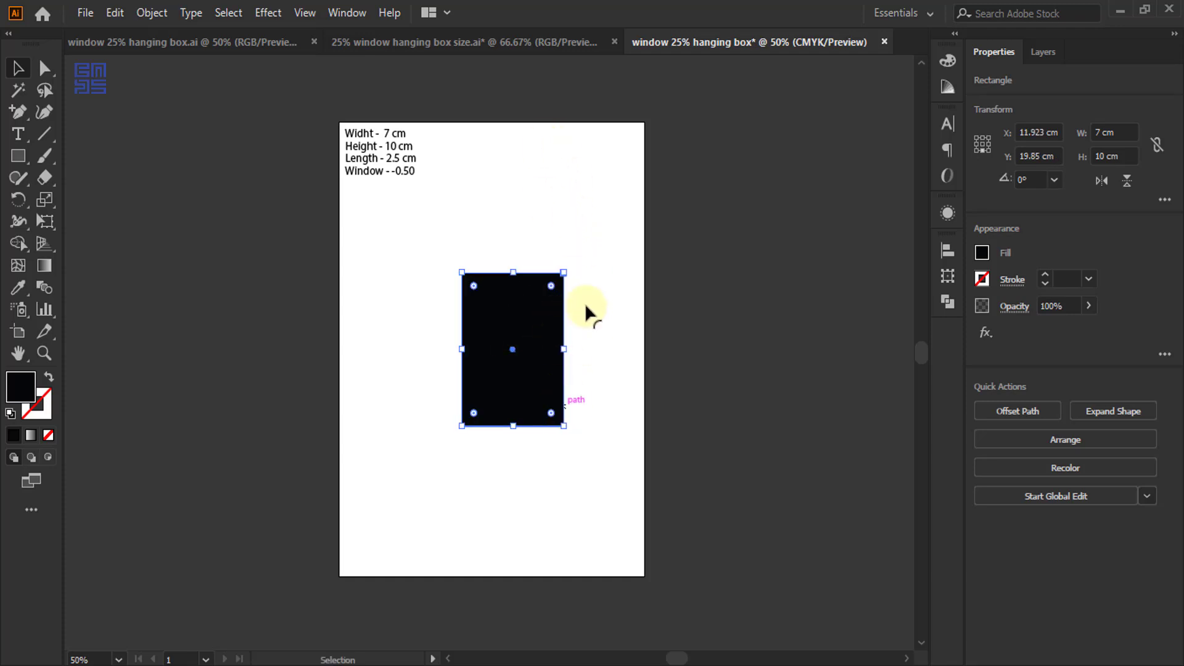
# Try rotating the black rectangle by 90°, and undo the rotation
pyautogui.moveTo(572, 264); pyautogui.dragTo(428, 275)
pyautogui.moveTo(354, 404); pyautogui.dragTo(356, 404)
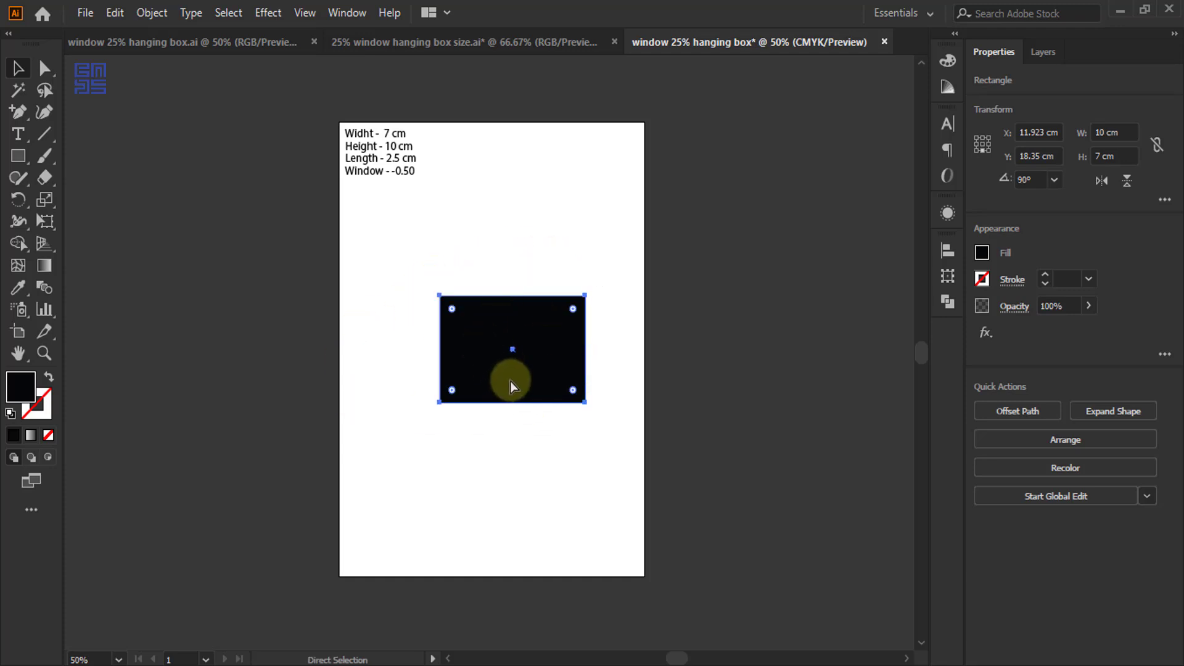
pyautogui.hotkey('ctrl', 'z')
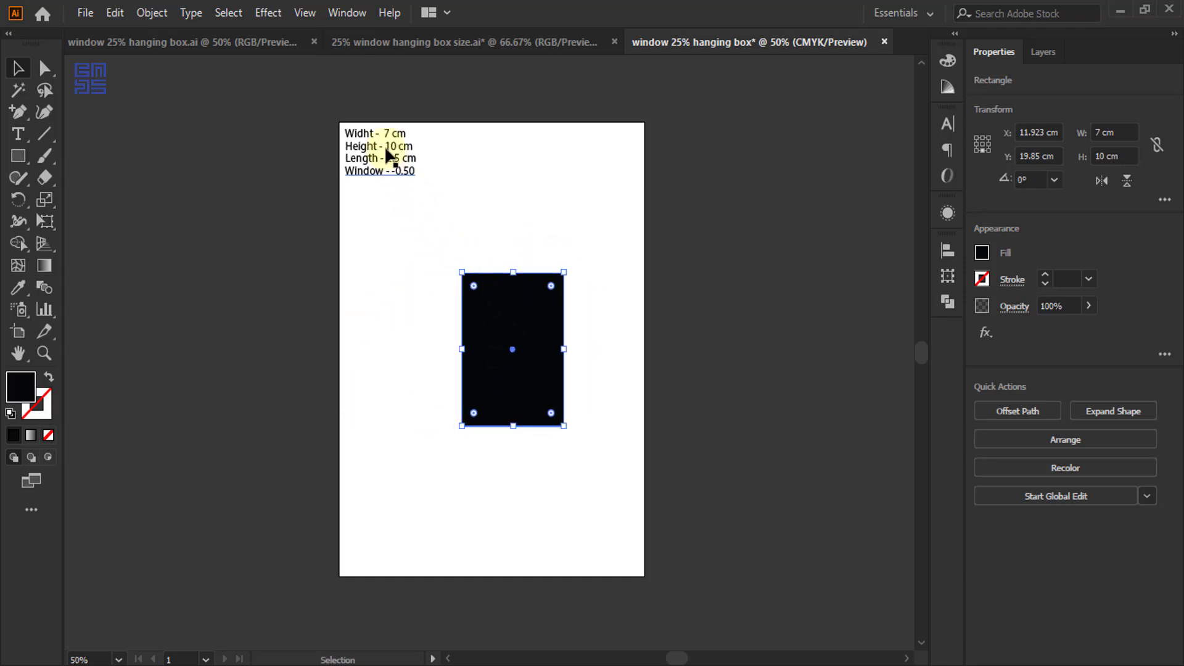
# Cut the value from the width line of the dimensions text and paste 7 cm as the height value
pyautogui.scroll(2, 383, 134)
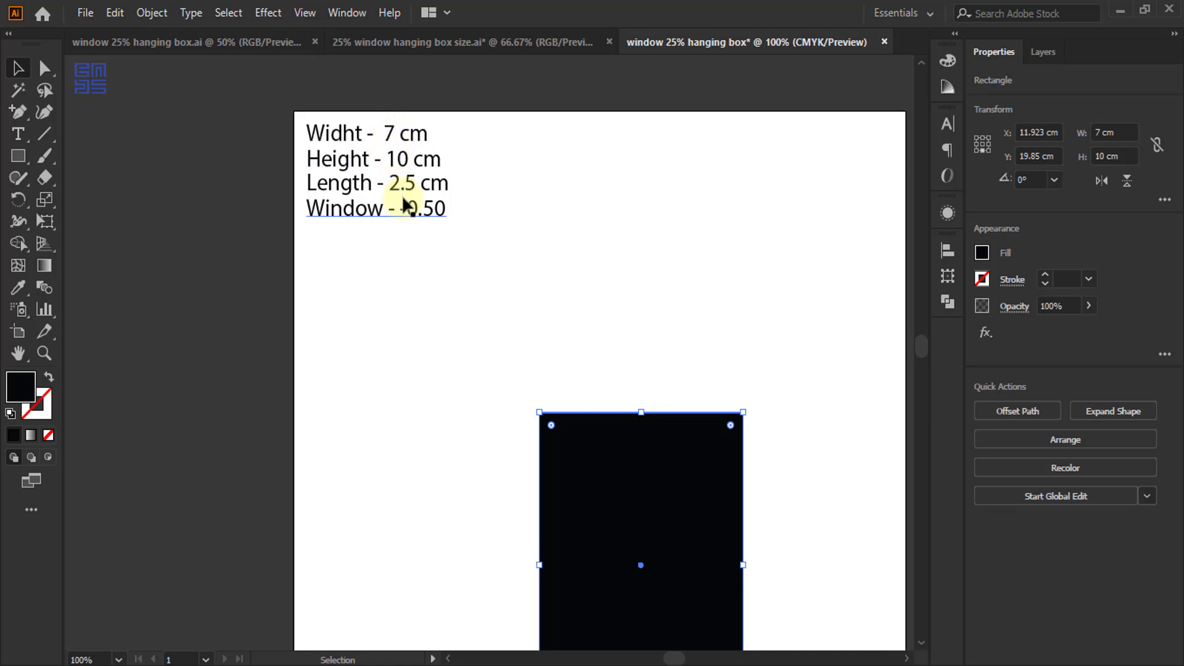
pyautogui.click(17, 132)
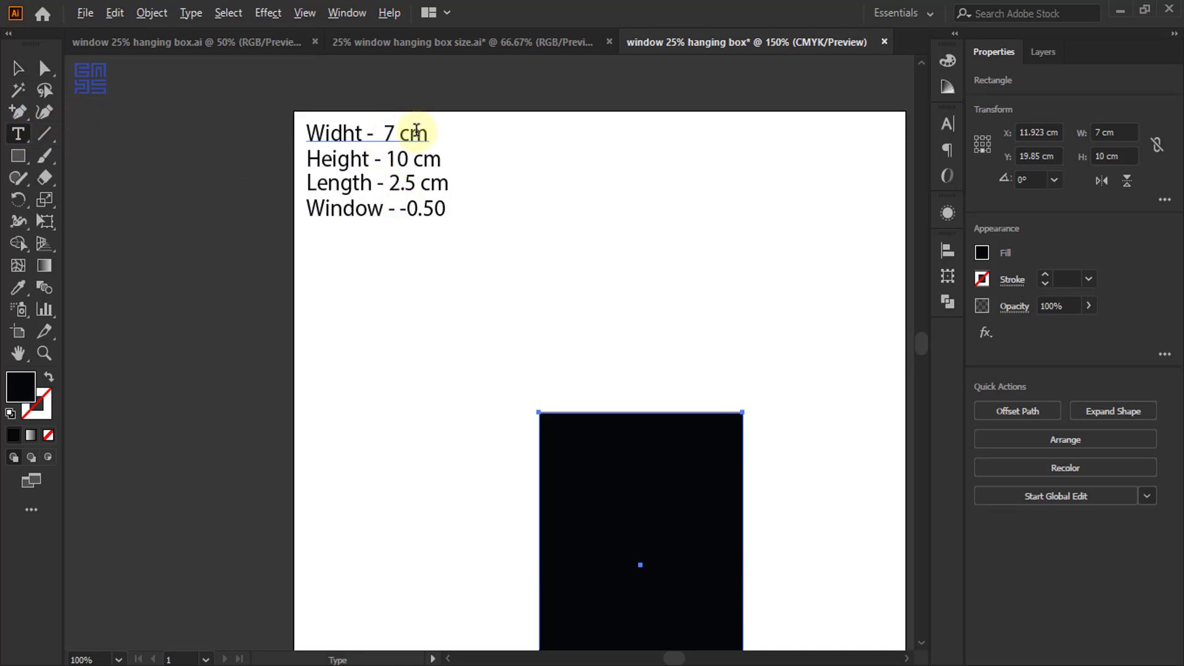
pyautogui.scroll(2, 414, 132)
pyautogui.moveTo(347, 133); pyautogui.dragTo(520, 208)
pyautogui.click(461, 236)
pyautogui.hotkey('ctrl', 'x')
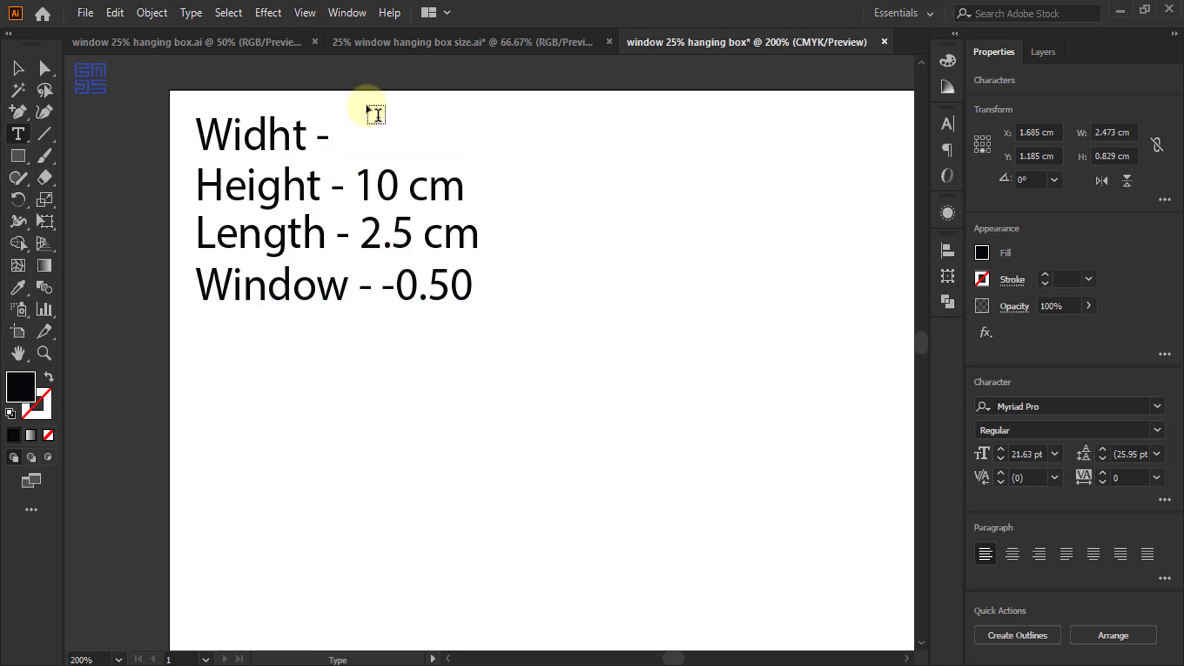
pyautogui.moveTo(357, 188); pyautogui.dragTo(573, 217)
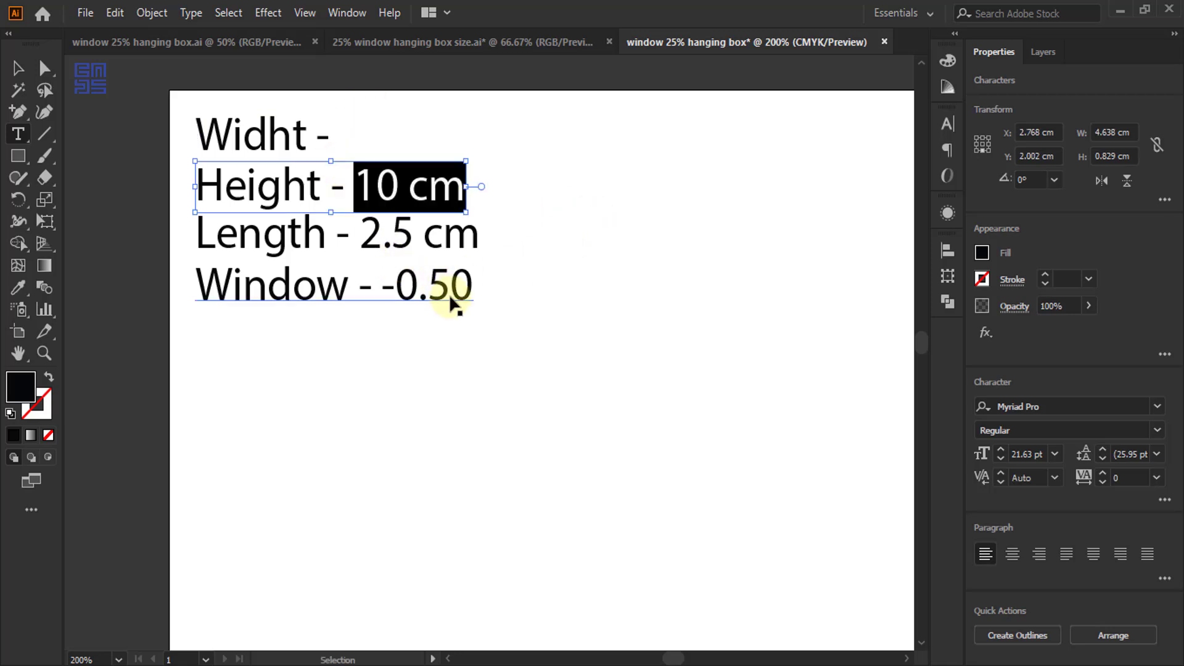
pyautogui.hotkey('ctrl', 'v')
# Enter 10 cm as the width value in the dimensions text and finish the text editing
pyautogui.click(350, 149)
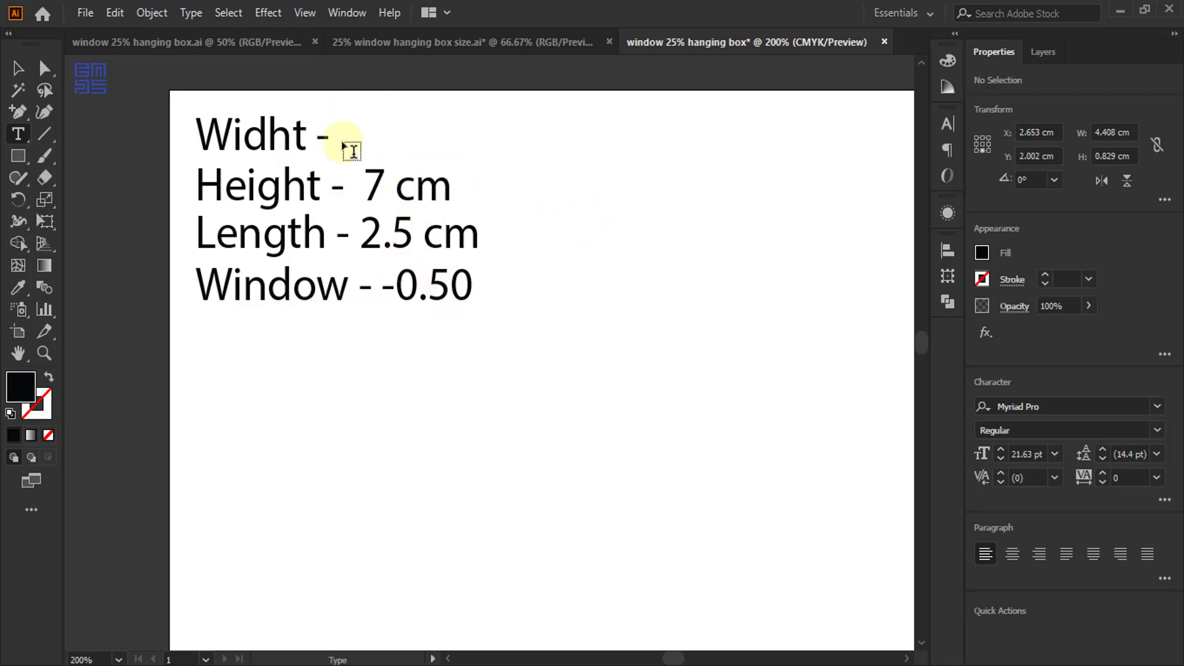
pyautogui.click(351, 185)
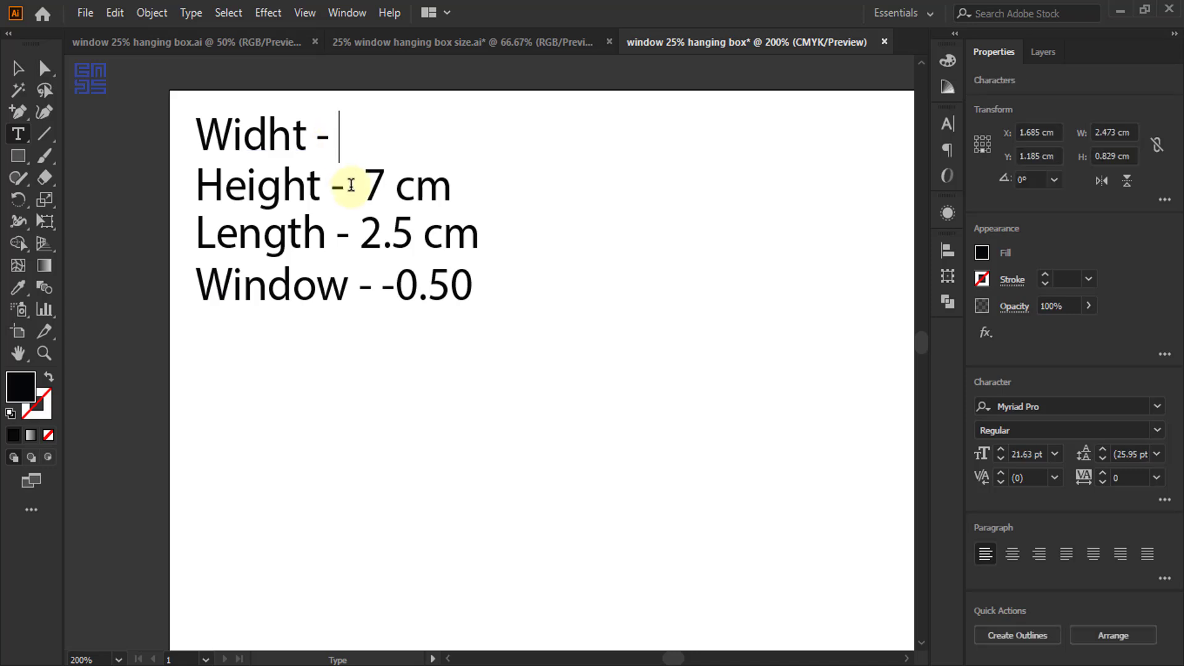
pyautogui.write('0 c')
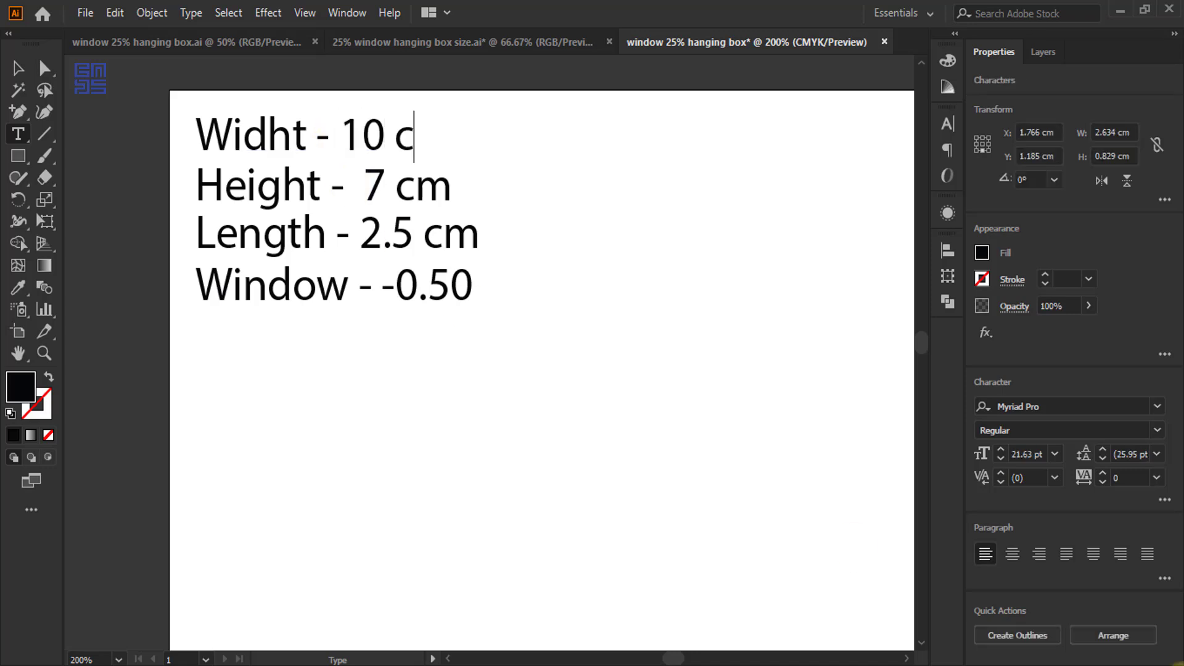
pyautogui.write('m')
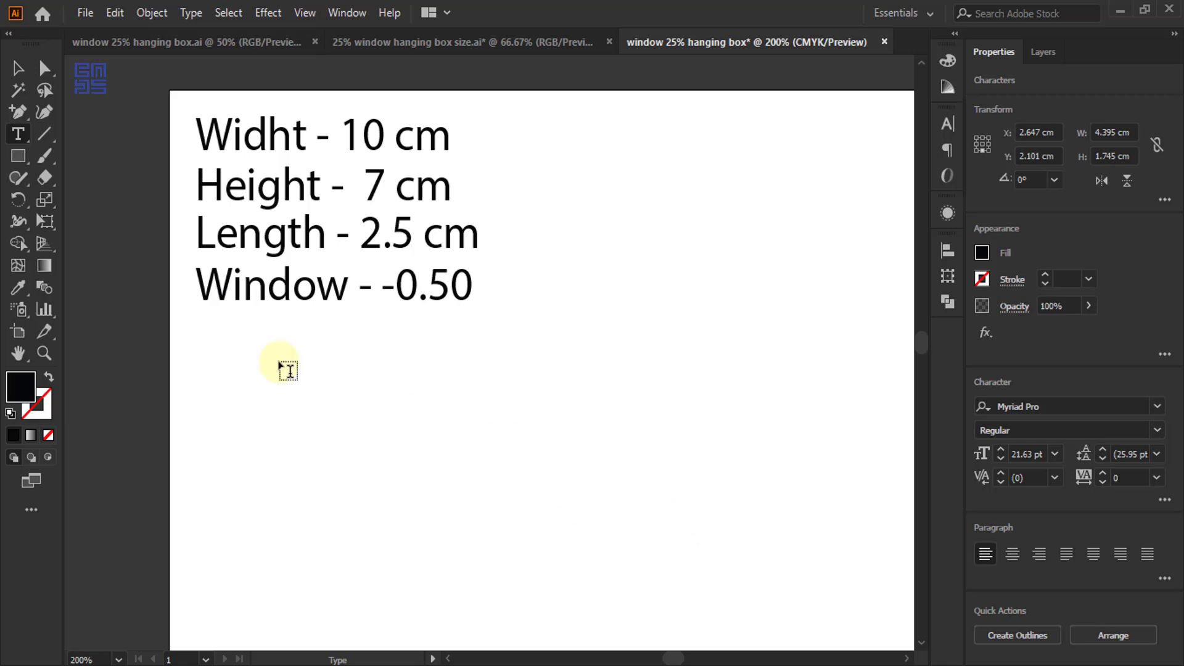
pyautogui.click(18, 68)
pyautogui.hotkey('ctrl', '1')
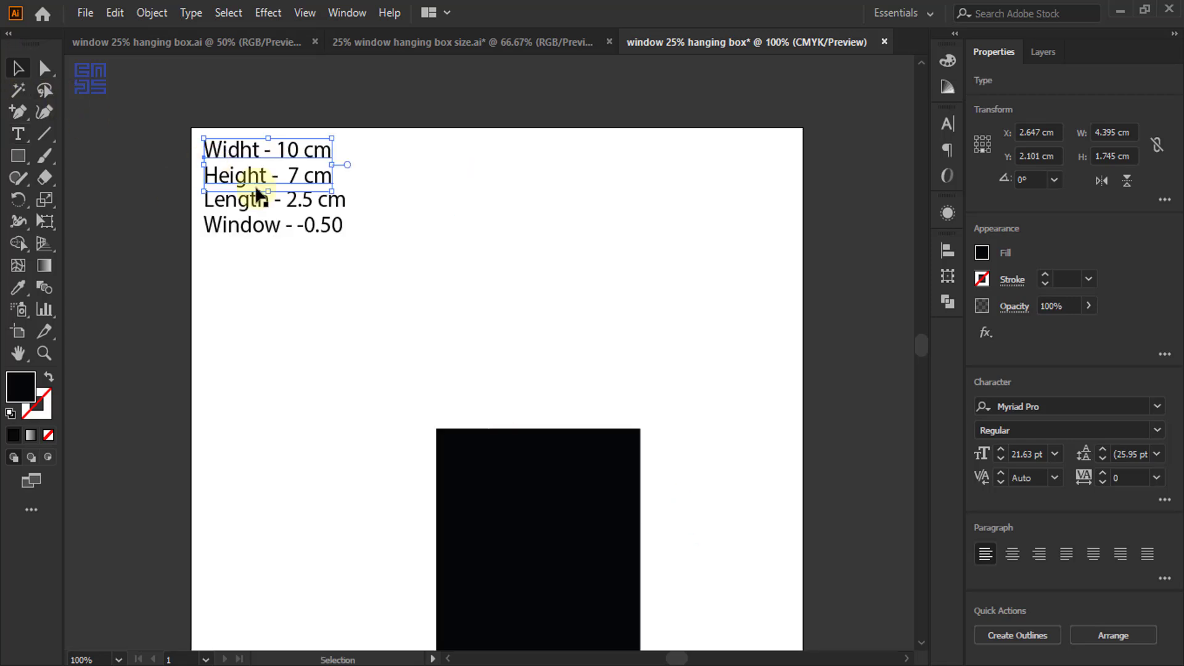
# Delete the black rectangle and draw a new one 10 cm wide and 7 cm high
pyautogui.click(571, 509)
pyautogui.press('Delete')
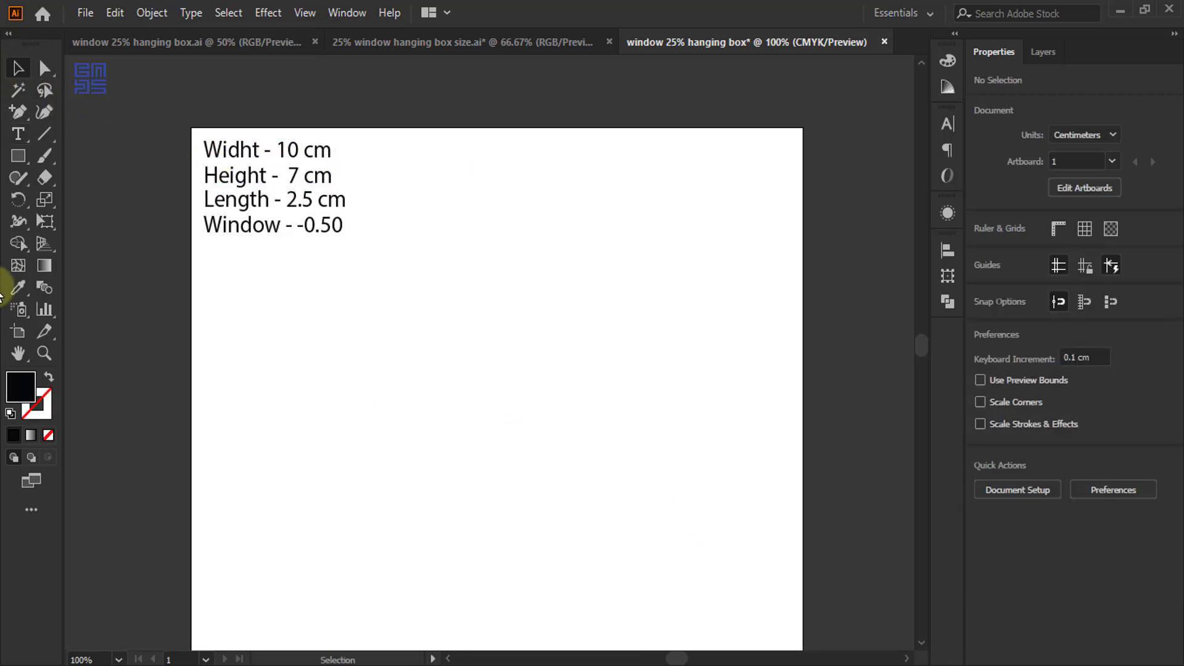
pyautogui.click(20, 158)
pyautogui.click(509, 233)
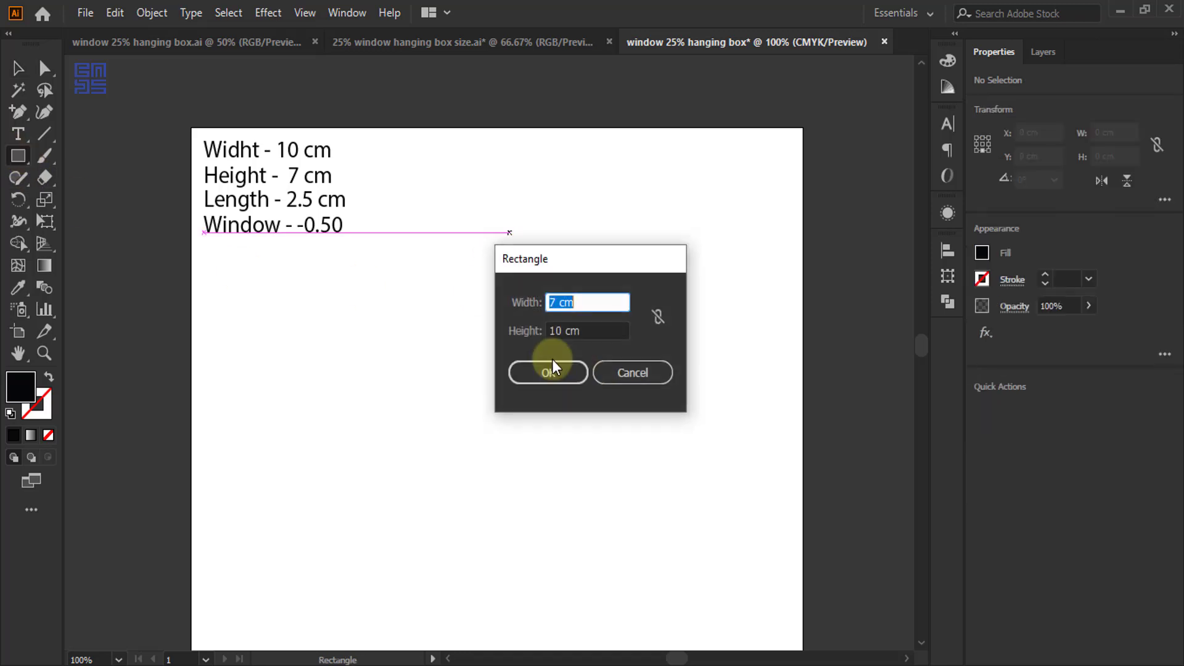
pyautogui.doubleClick(556, 302)
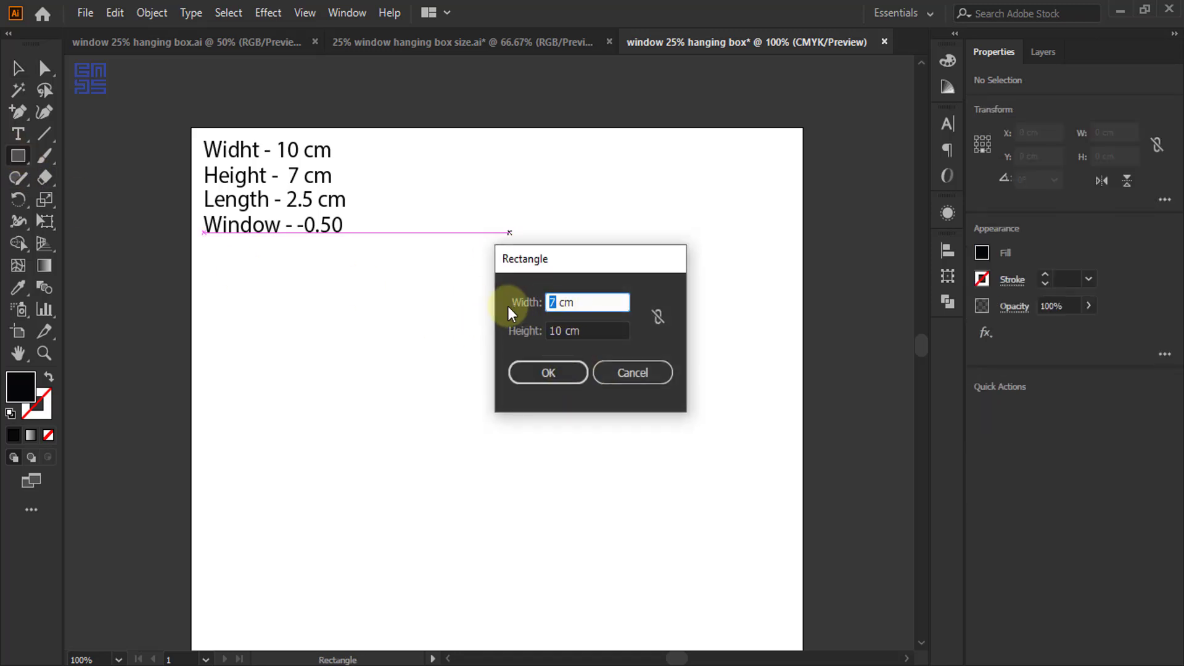
pyautogui.write('10')
pyautogui.doubleClick(566, 331)
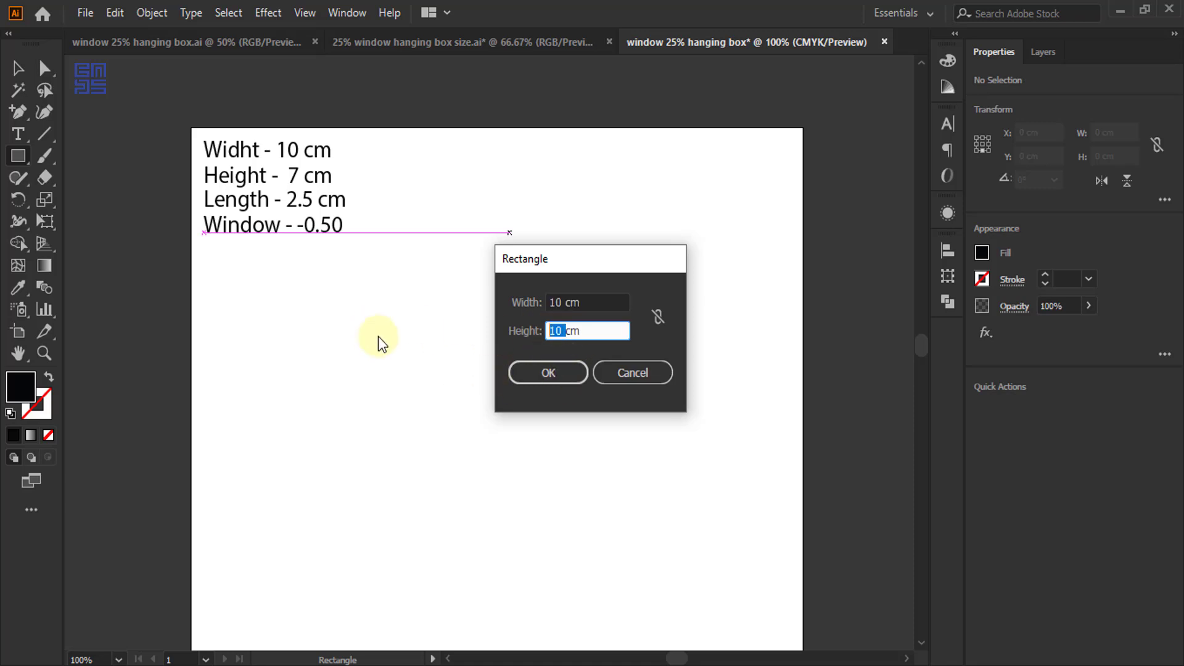
pyautogui.write('7')
pyautogui.press('Return')
pyautogui.hotkey('ctrl', '-')
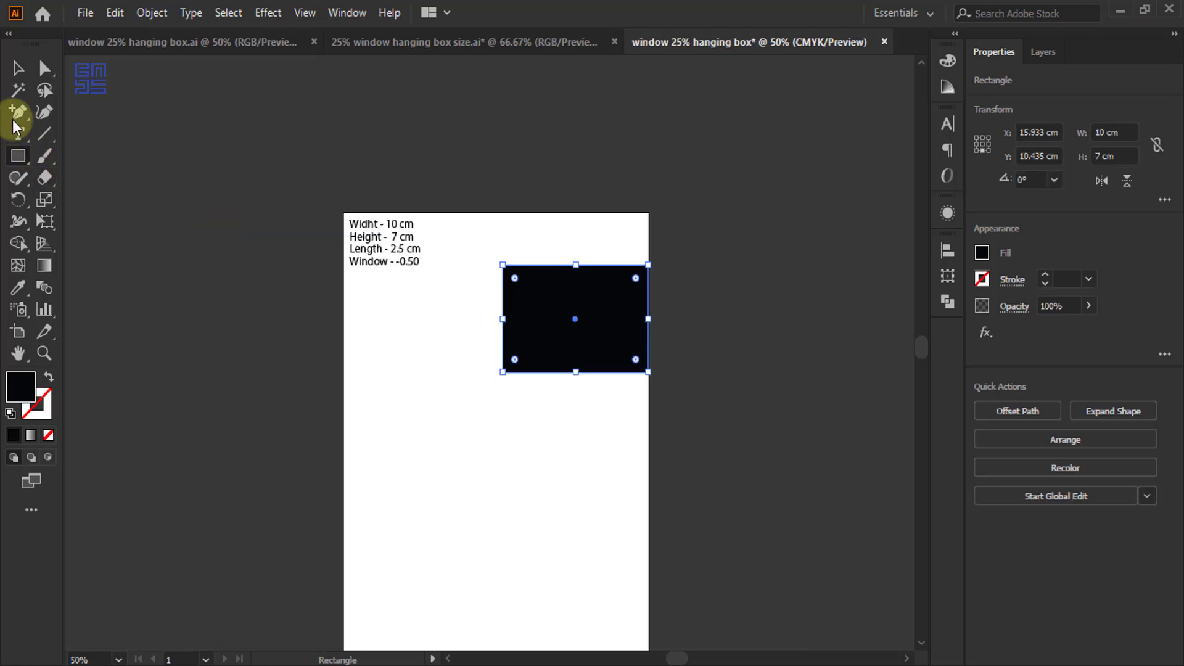
# Move the new rectangle near the middle of the artboard and swap its fill and stroke to leave only a black outline
pyautogui.click(18, 68)
pyautogui.moveTo(552, 321); pyautogui.dragTo(463, 428)
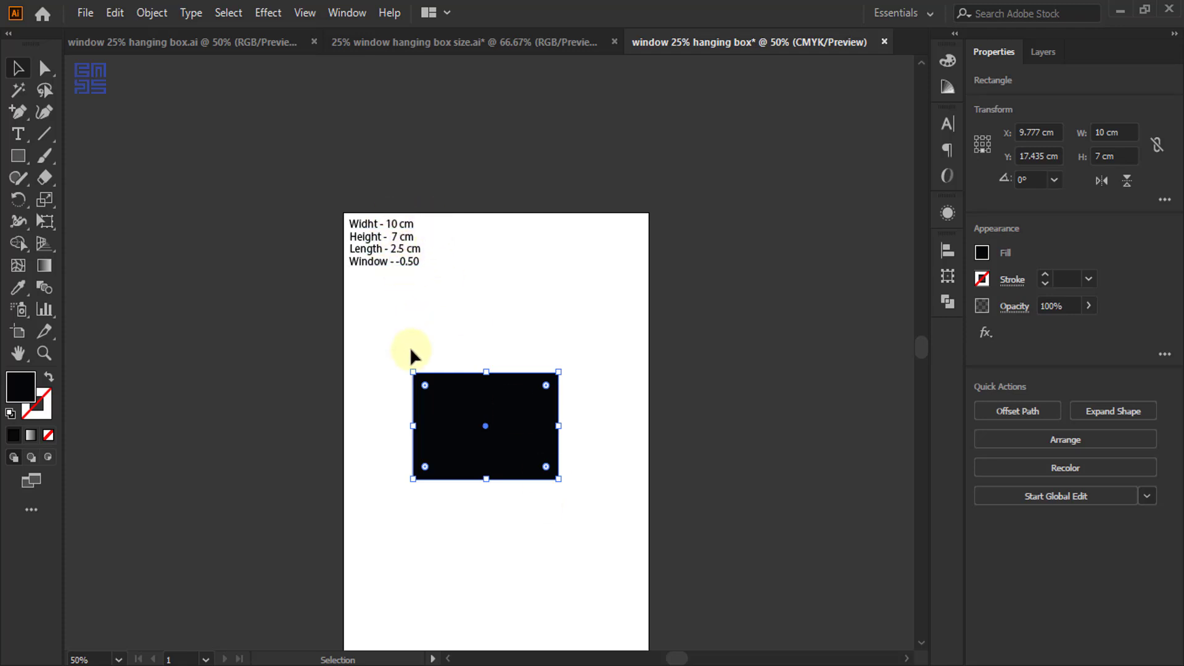
pyautogui.moveTo(456, 426); pyautogui.dragTo(475, 453)
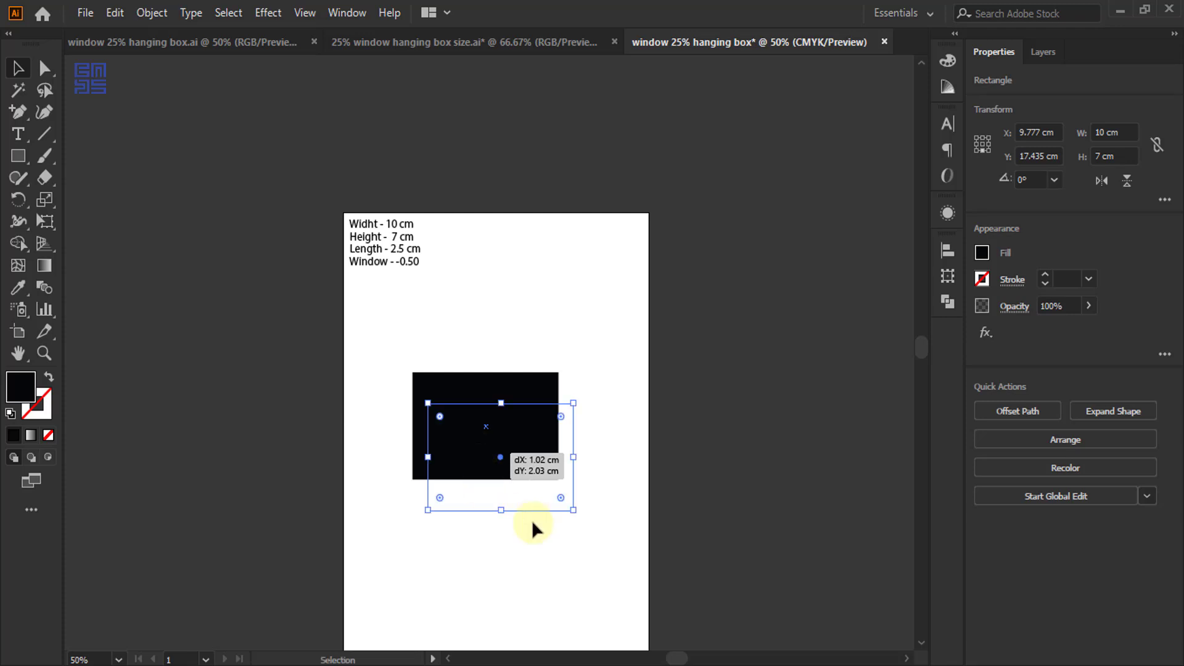
pyautogui.click(48, 378)
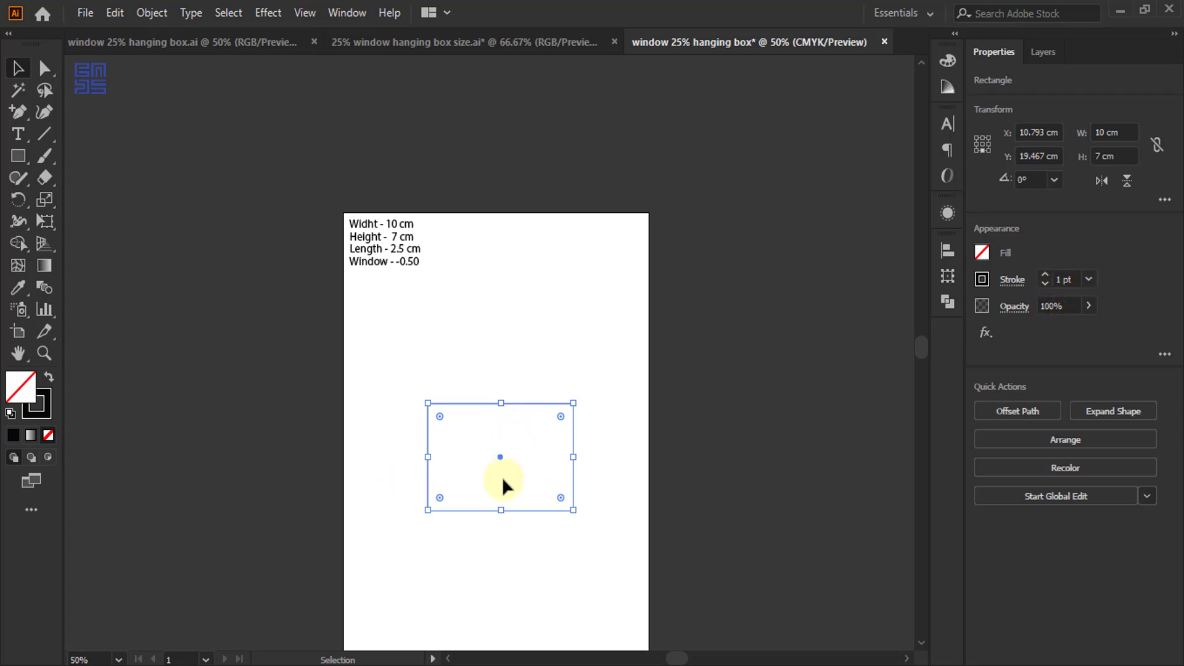
# Check the box illustration in the size document, and duplicate the outlined rectangle directly above the original with their edges touching
pyautogui.hotkey('ctrl', '1')
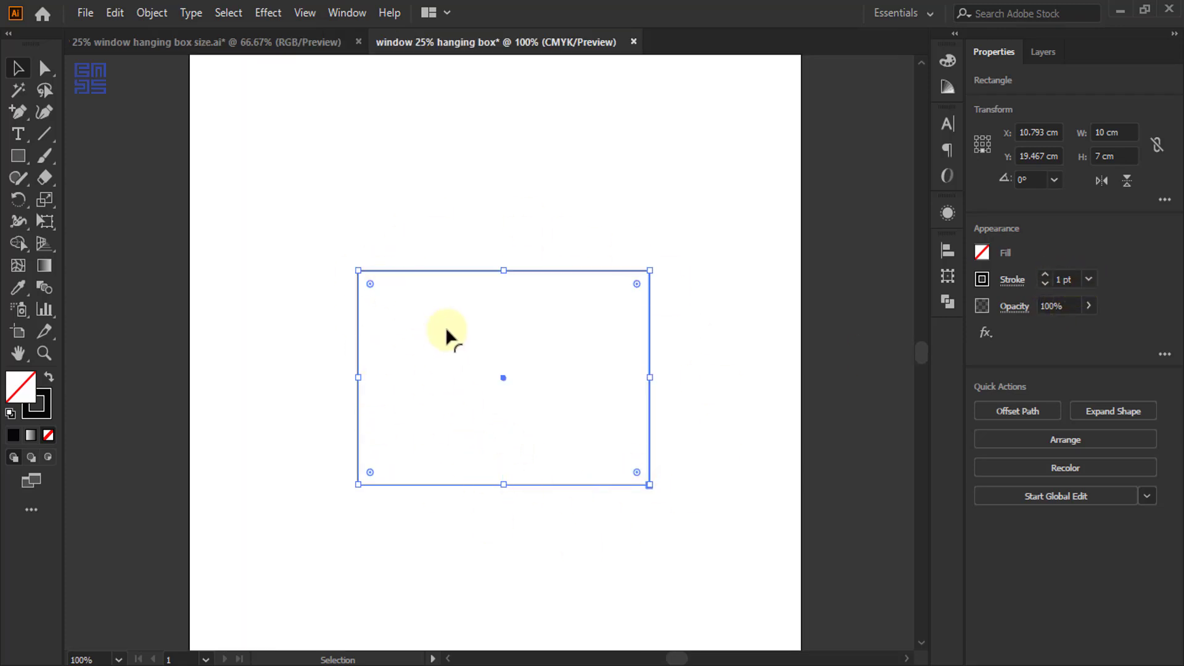
pyautogui.click(288, 42)
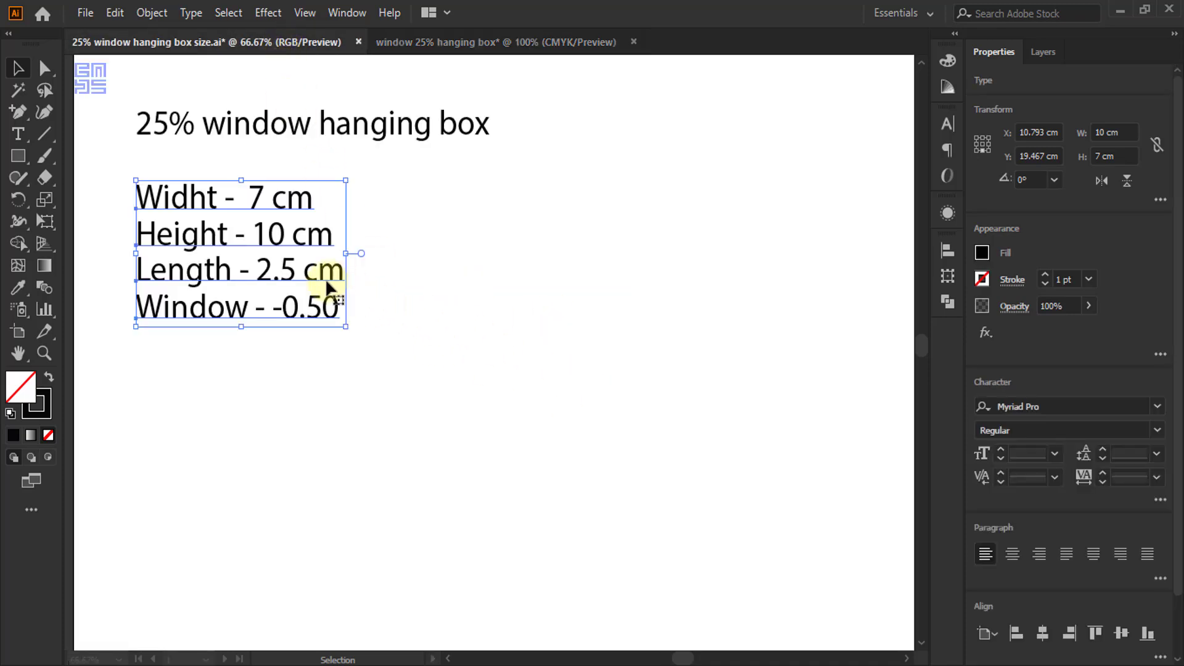
pyautogui.scroll(-3, 328, 281)
pyautogui.scroll(2, 663, 349)
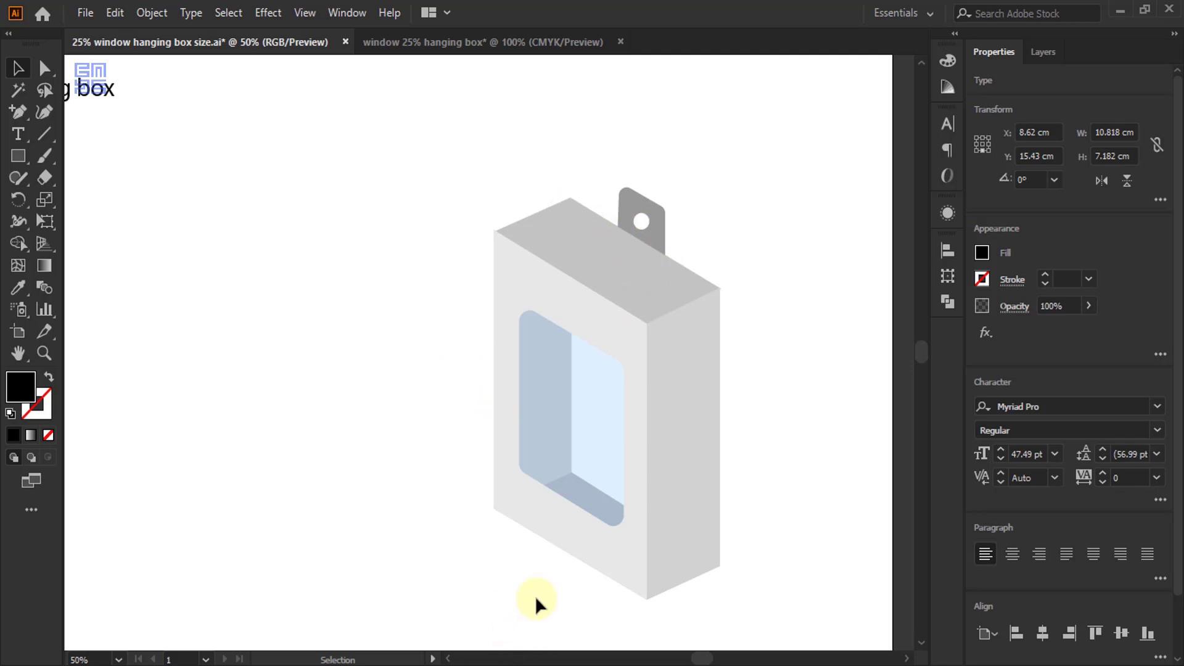
pyautogui.click(477, 46)
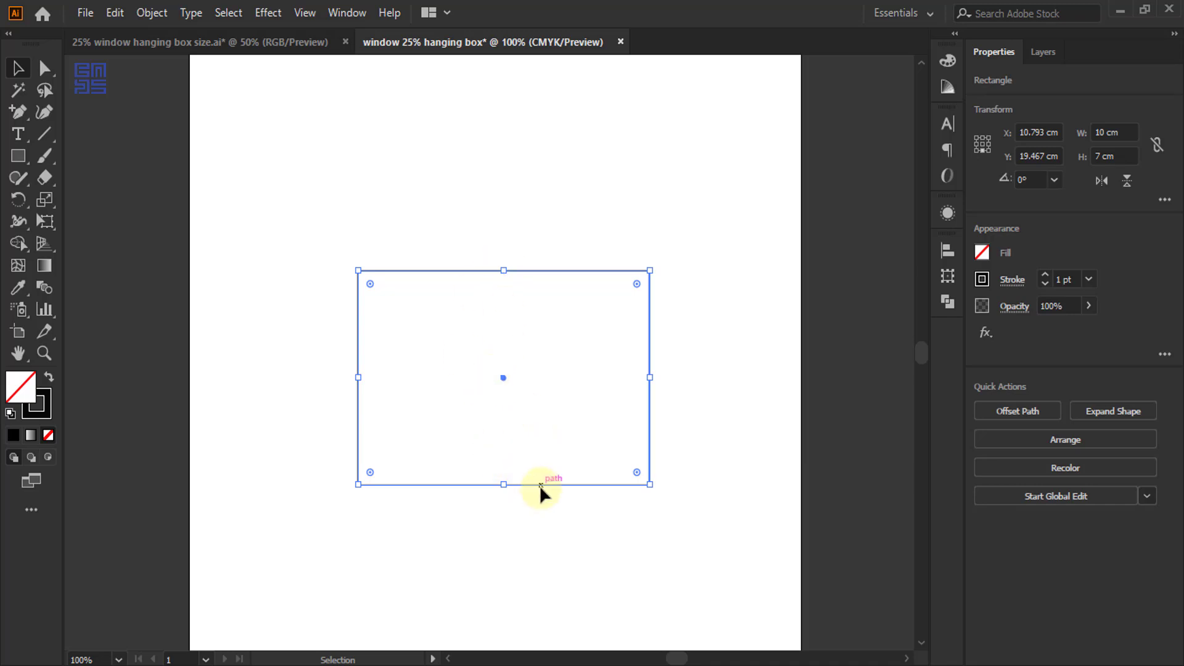
pyautogui.moveTo(539, 486); pyautogui.dragTo(519, 276)
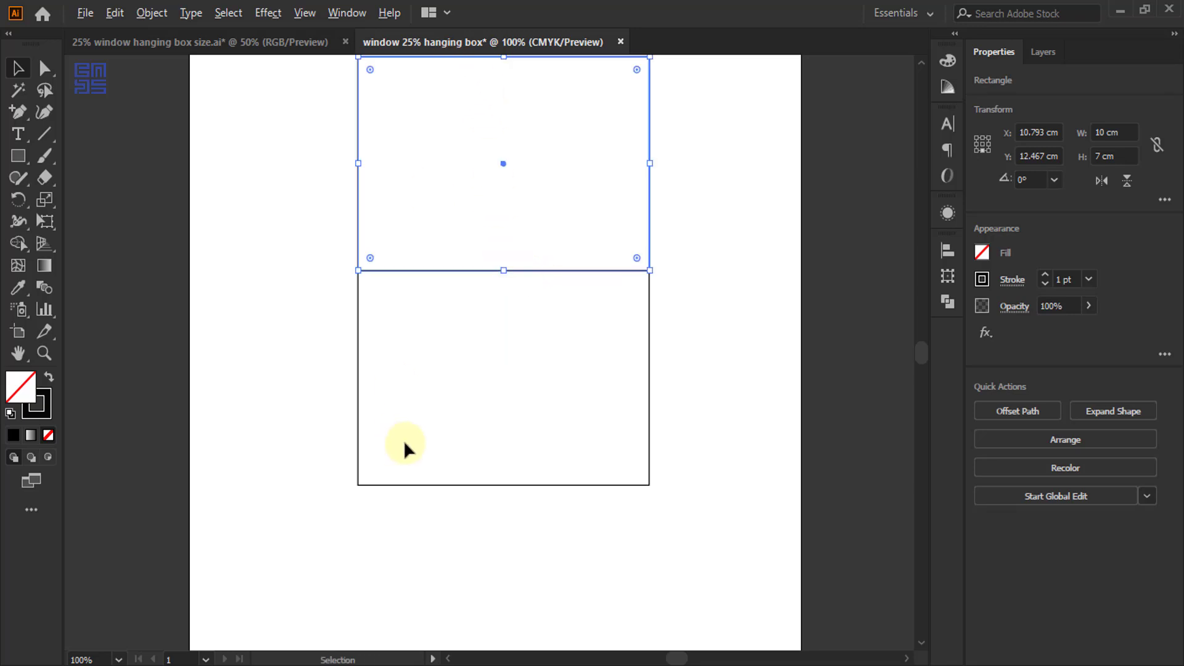
# Set the height of the upper rectangle to 2.5 cm using Transform and deselect it
pyautogui.scroll(-2, 404, 443)
pyautogui.scroll(1, 450, 266)
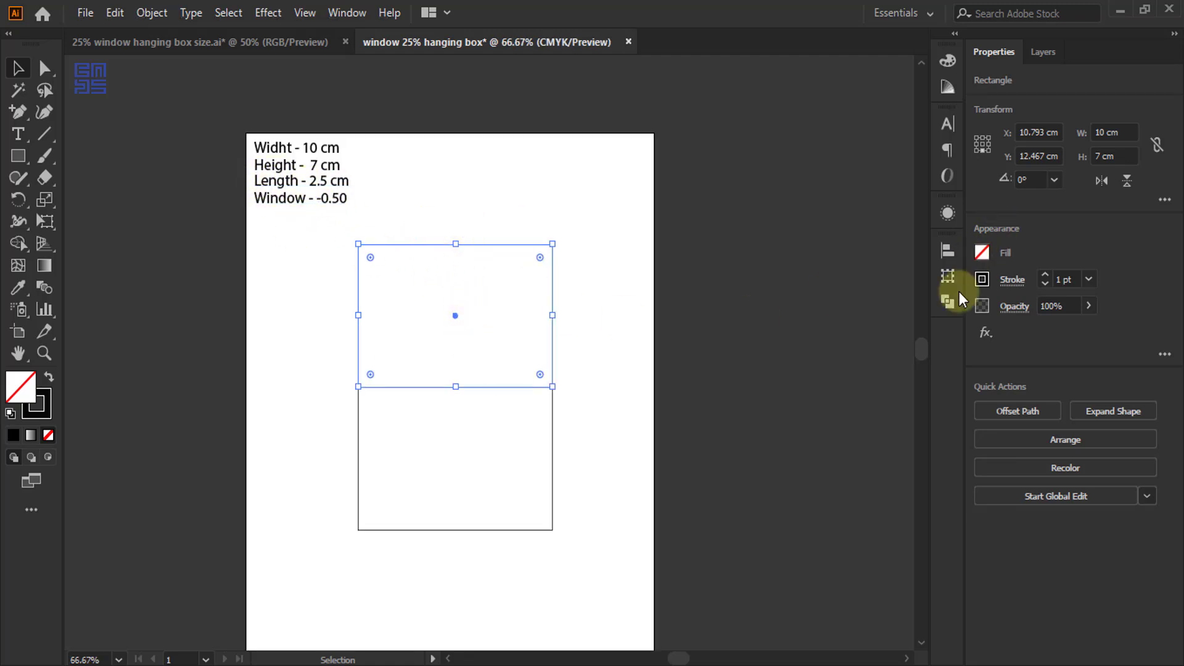
pyautogui.click(945, 279)
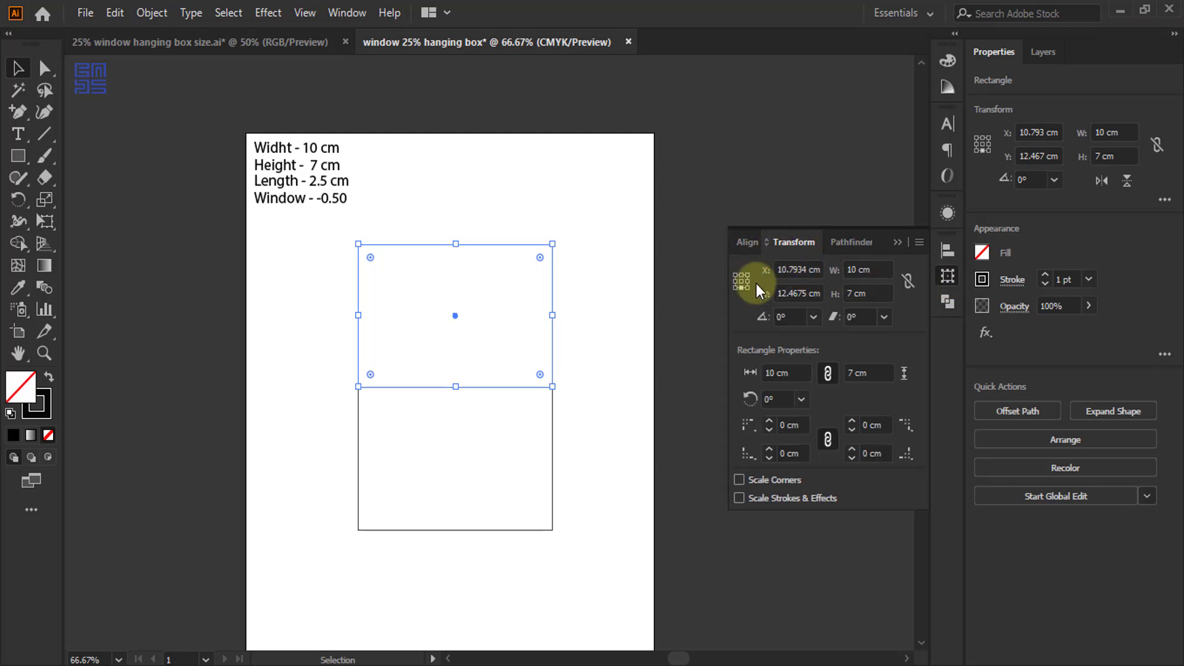
pyautogui.click(850, 293)
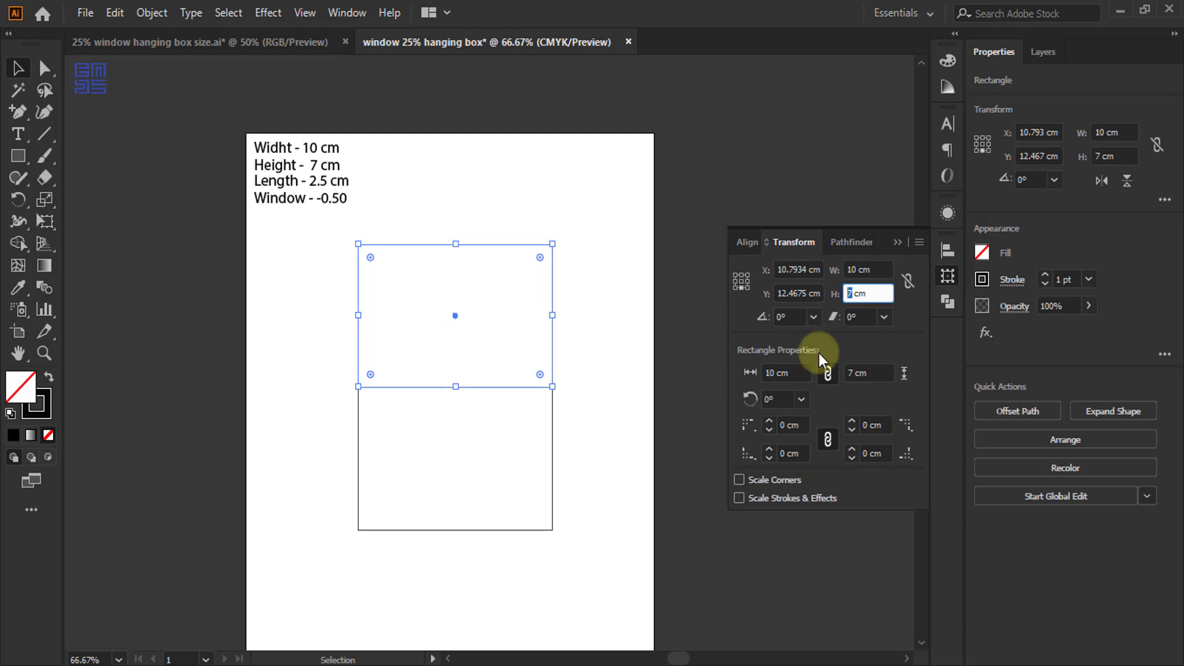
pyautogui.press('Delete')
pyautogui.write('20')
pyautogui.press('BackSpace')
pyautogui.press('BackSpace')
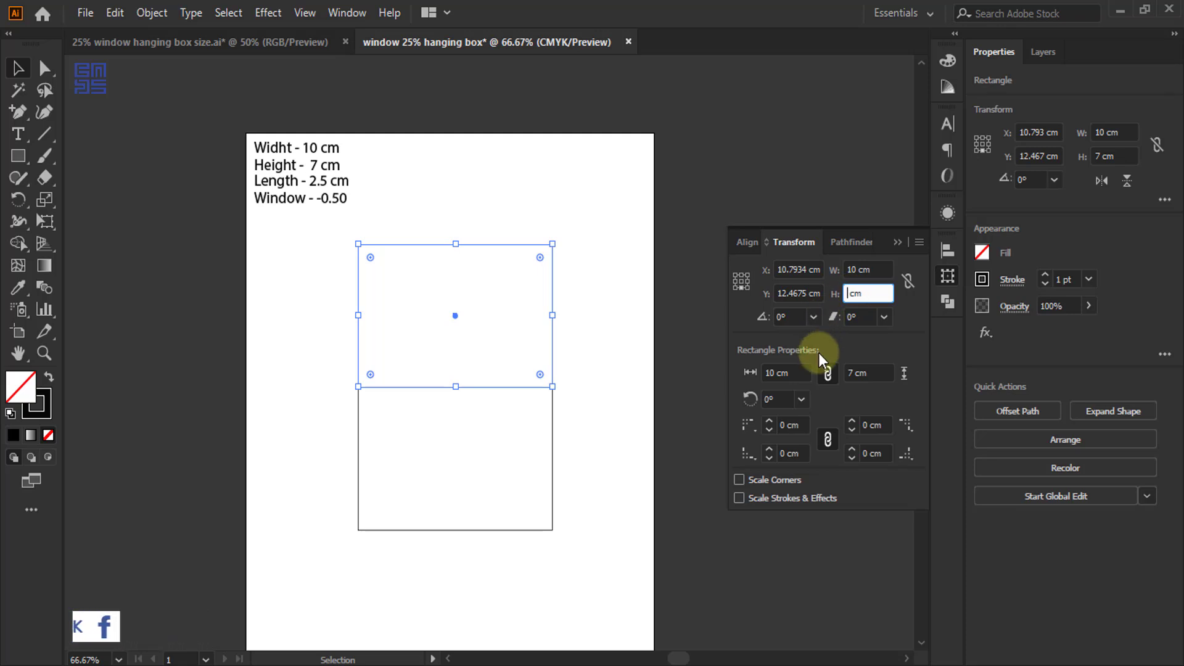
pyautogui.write('2. ')
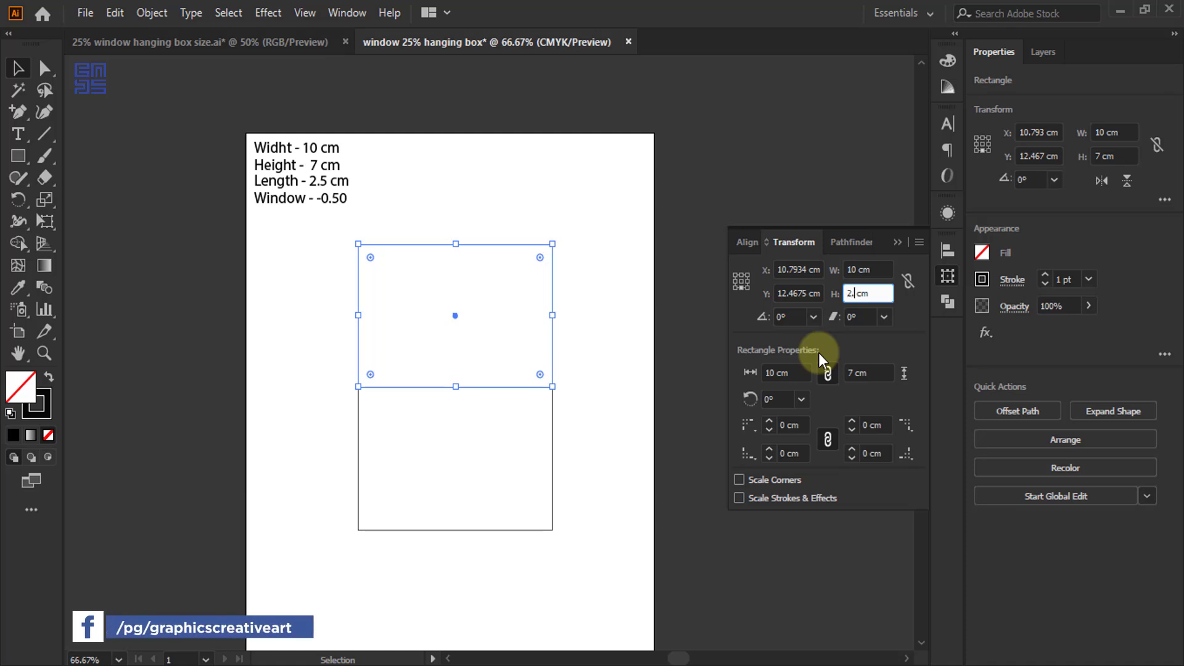
pyautogui.write('5')
pyautogui.press('Return')
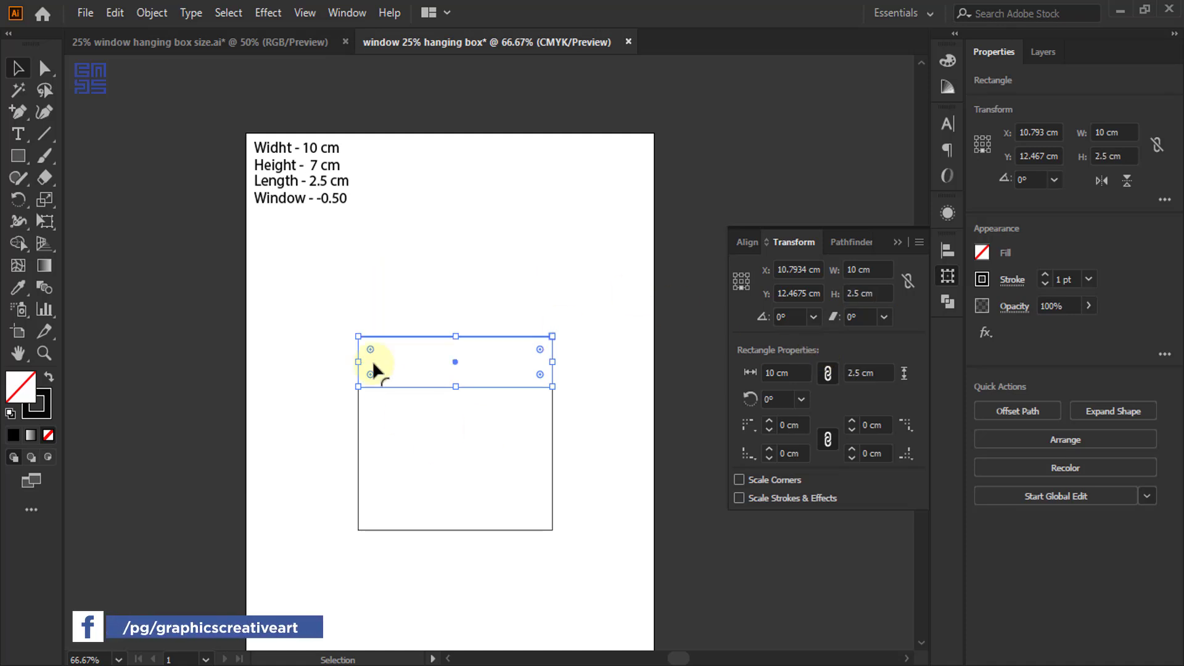
pyautogui.click(433, 353)
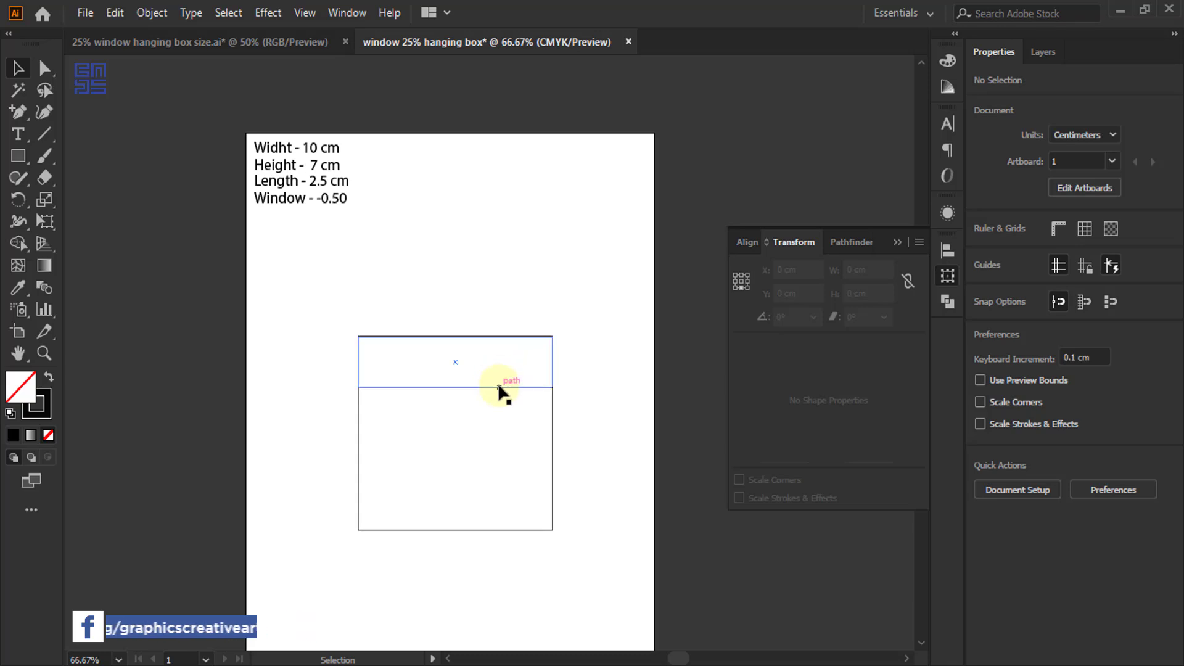
# Examine the box illustration in the size document, and return to the dieline to inspect its two panels
pyautogui.click(302, 43)
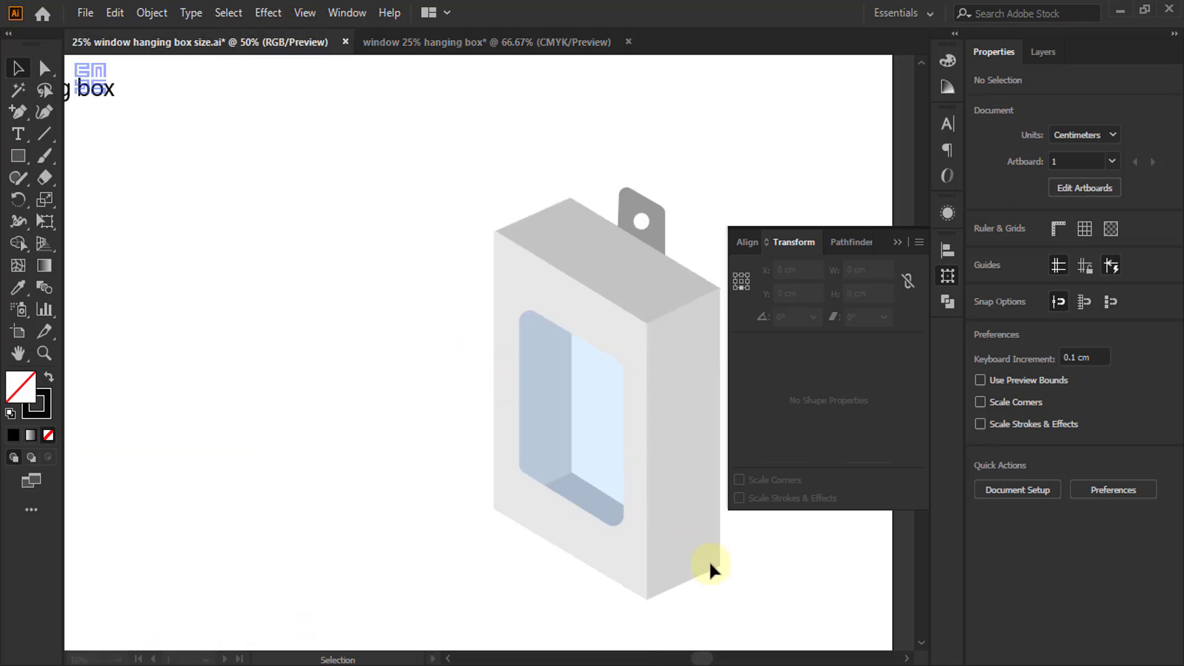
pyautogui.click(516, 305)
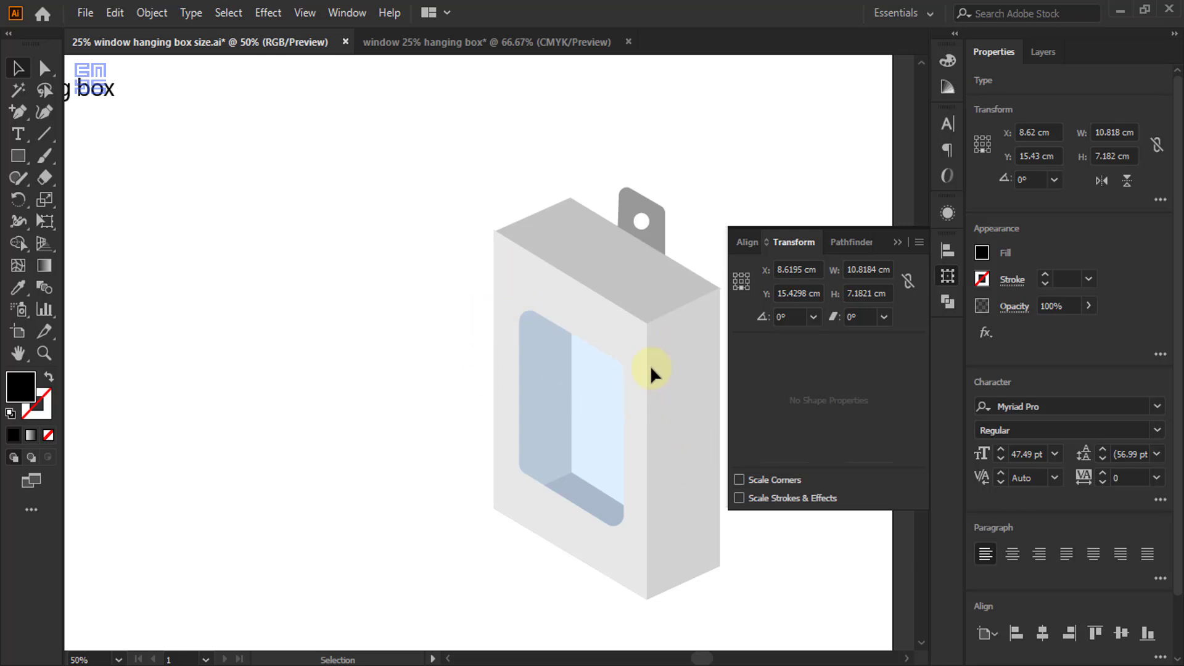
pyautogui.click(901, 249)
pyautogui.click(442, 43)
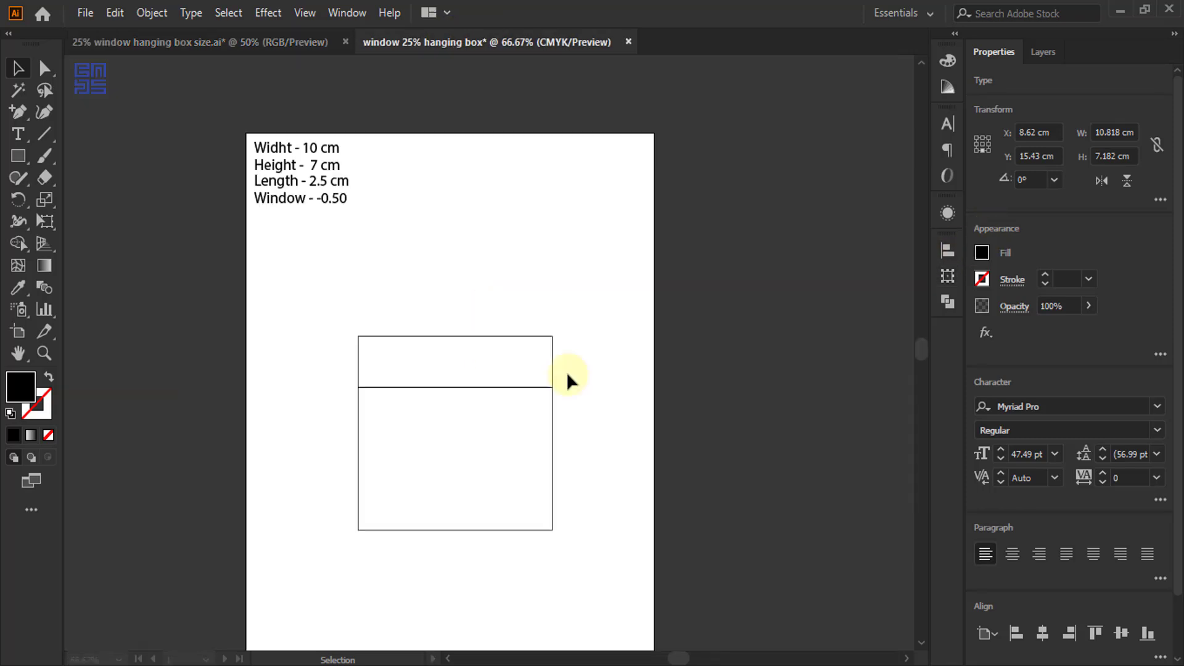
pyautogui.click(364, 395)
pyautogui.scroll(2, 364, 375)
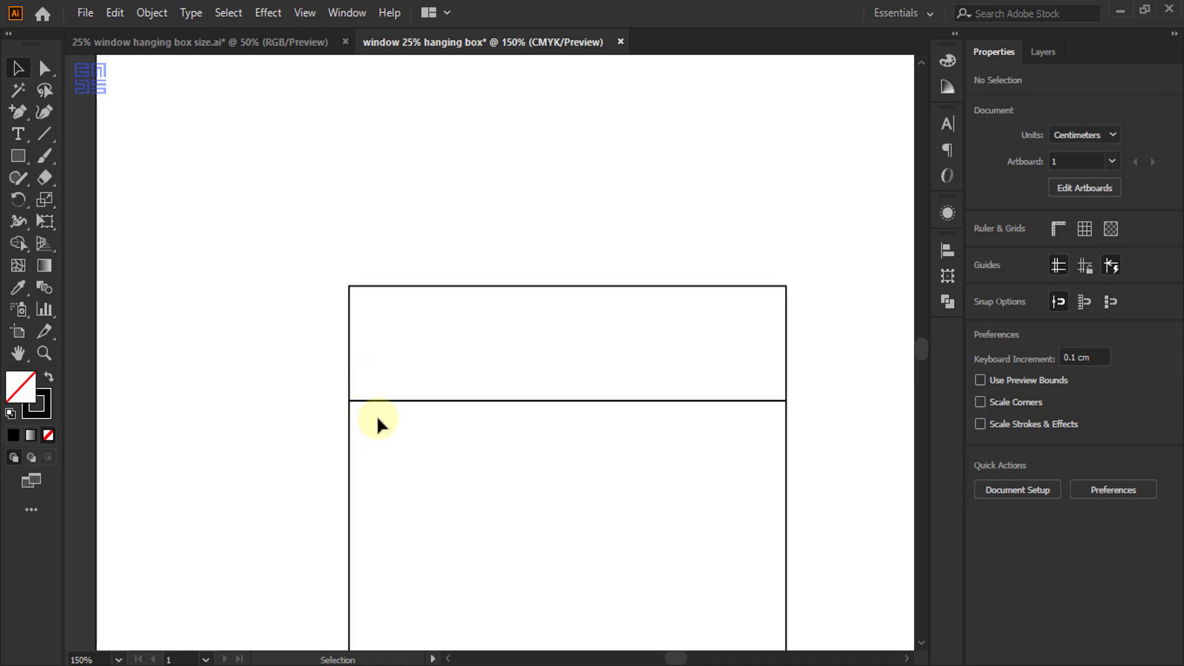
pyautogui.scroll(-1, 425, 345)
pyautogui.scroll(-2, 476, 287)
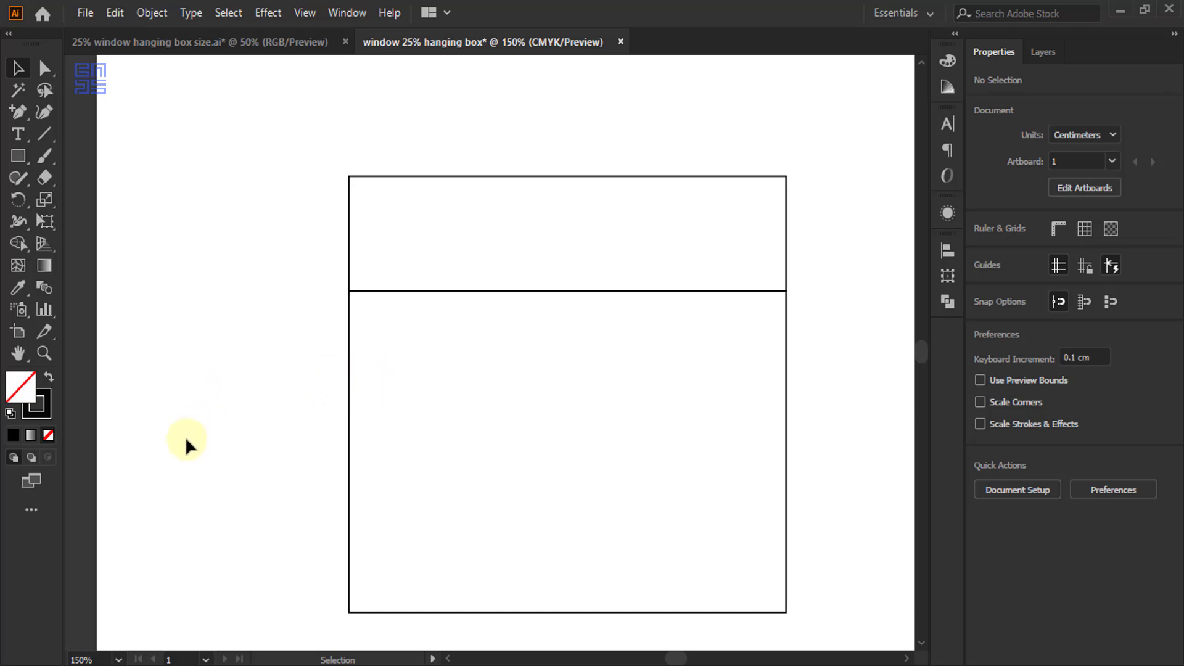
pyautogui.scroll(-1, 470, 395)
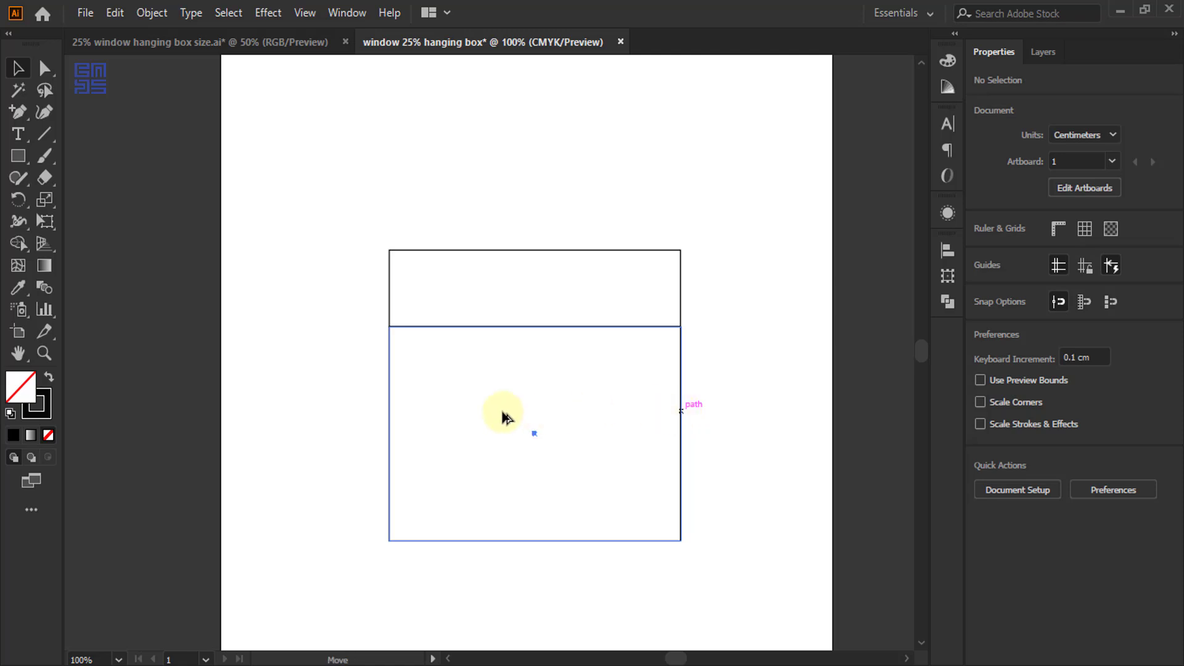
# Duplicate the large 10 × 7 cm panel directly to its left with edges touching, and check the shared corner in outline view
pyautogui.moveTo(502, 415); pyautogui.dragTo(393, 414)
pyautogui.moveTo(413, 357); pyautogui.dragTo(405, 357)
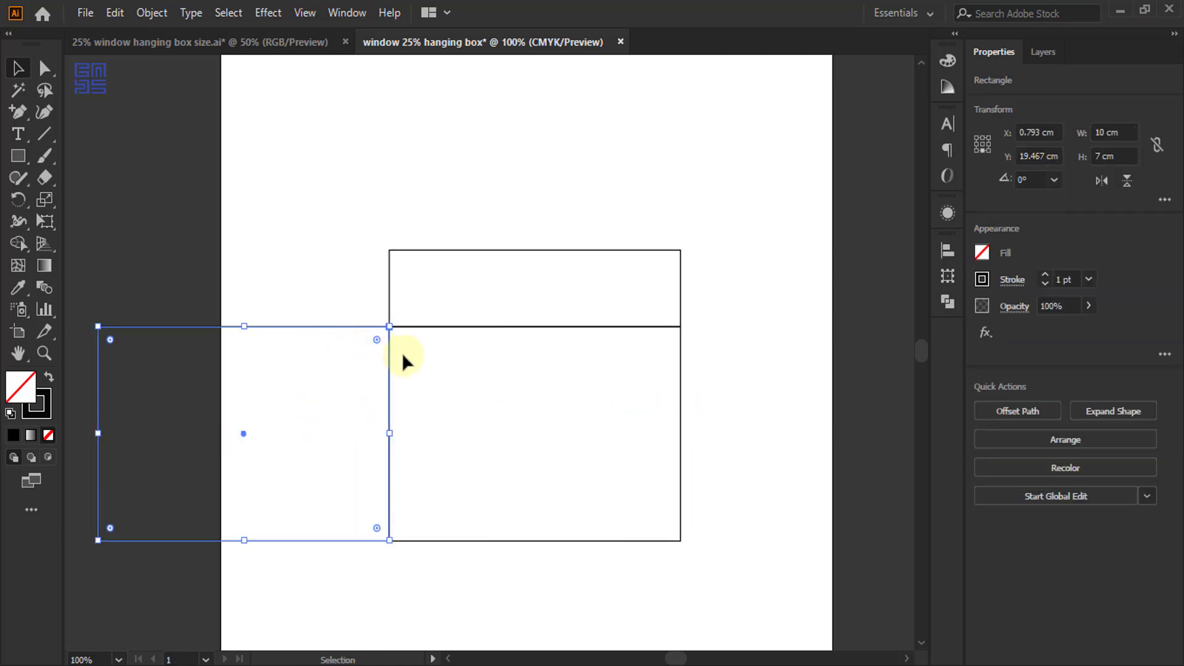
pyautogui.scroll(3, 389, 327)
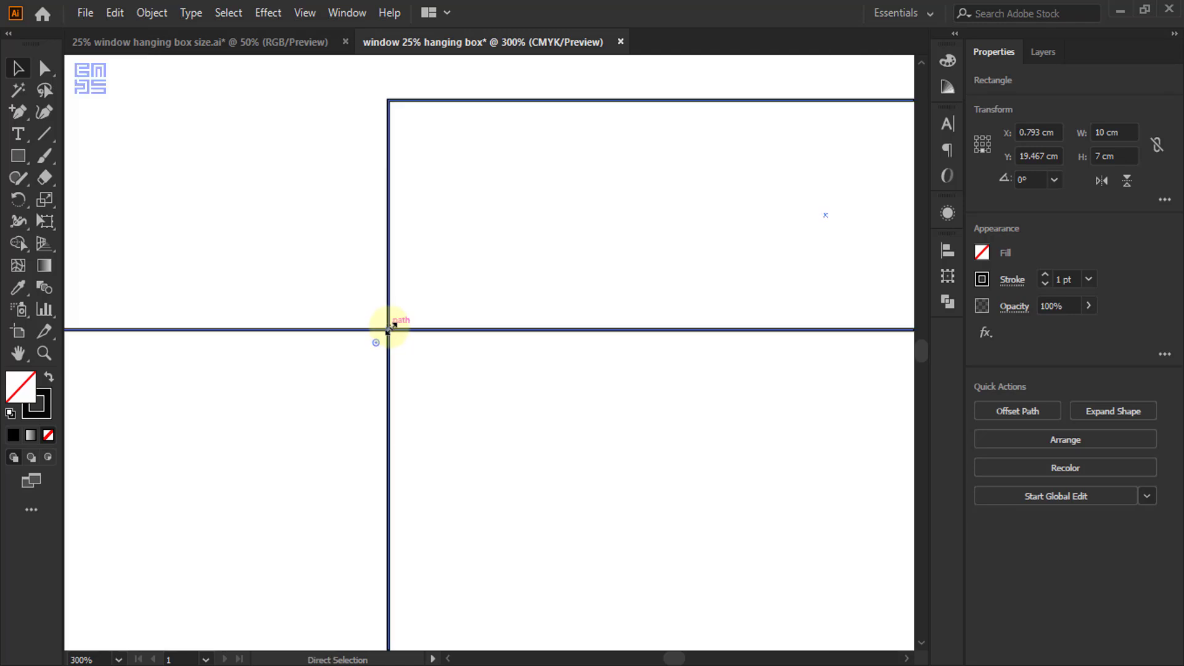
pyautogui.hotkey('ctrl', 'y')
pyautogui.scroll(3, 394, 352)
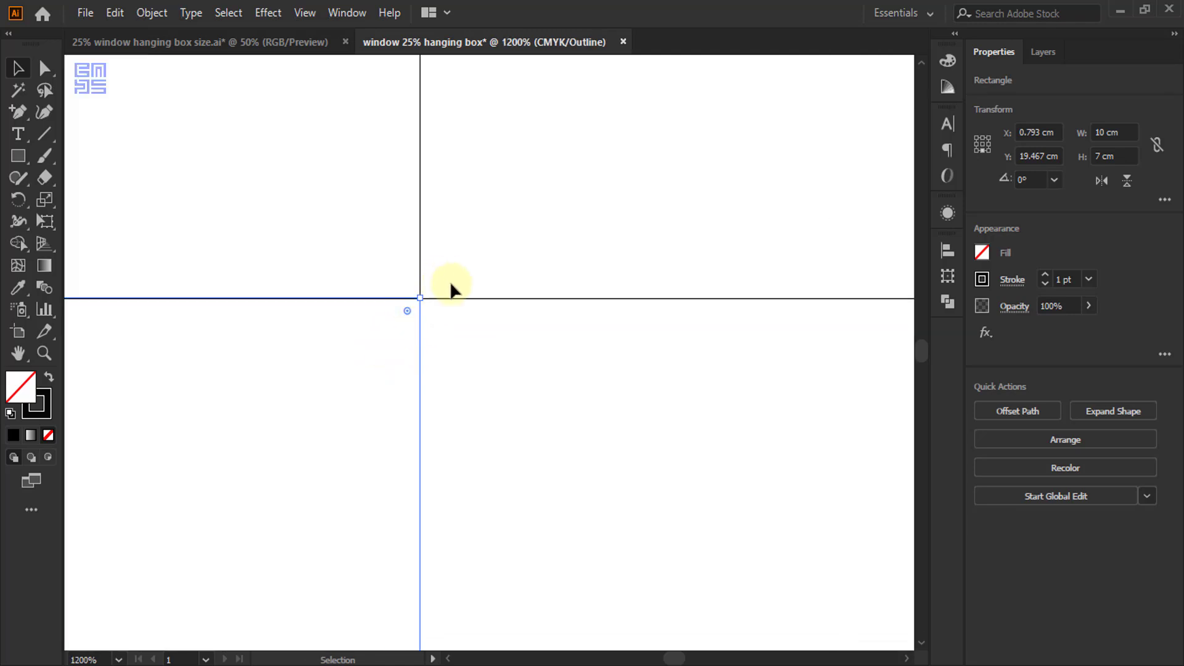
pyautogui.press('a')
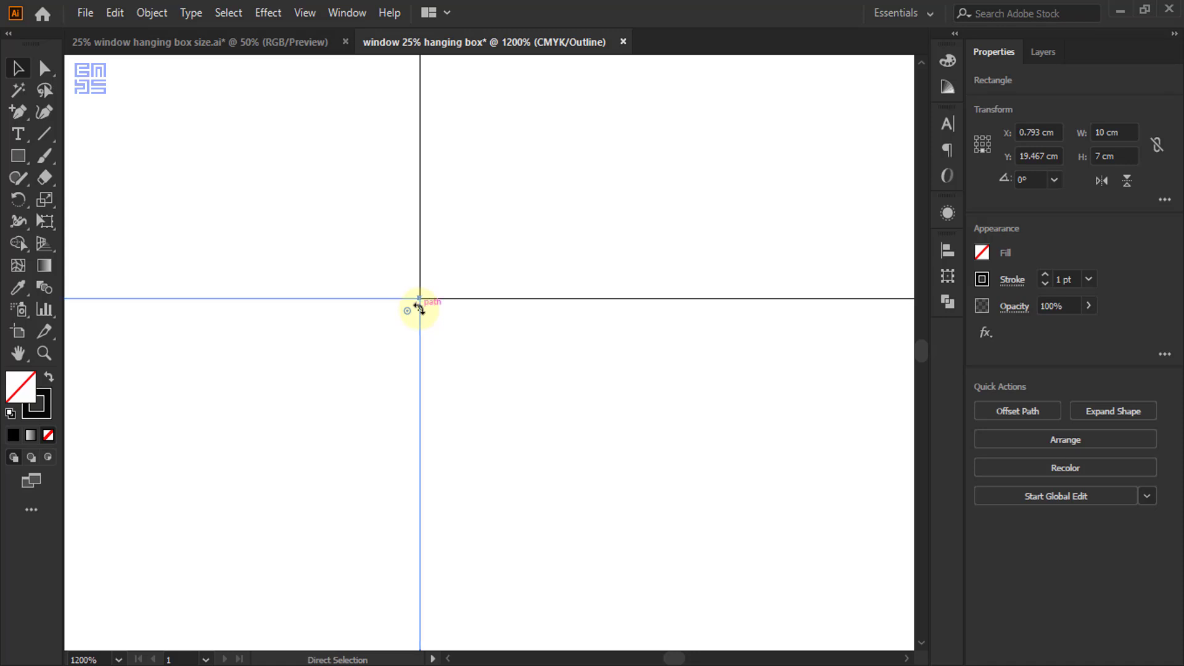
pyautogui.hotkey('ctrl', 'y')
pyautogui.press('v')
pyautogui.scroll(-5, 420, 302)
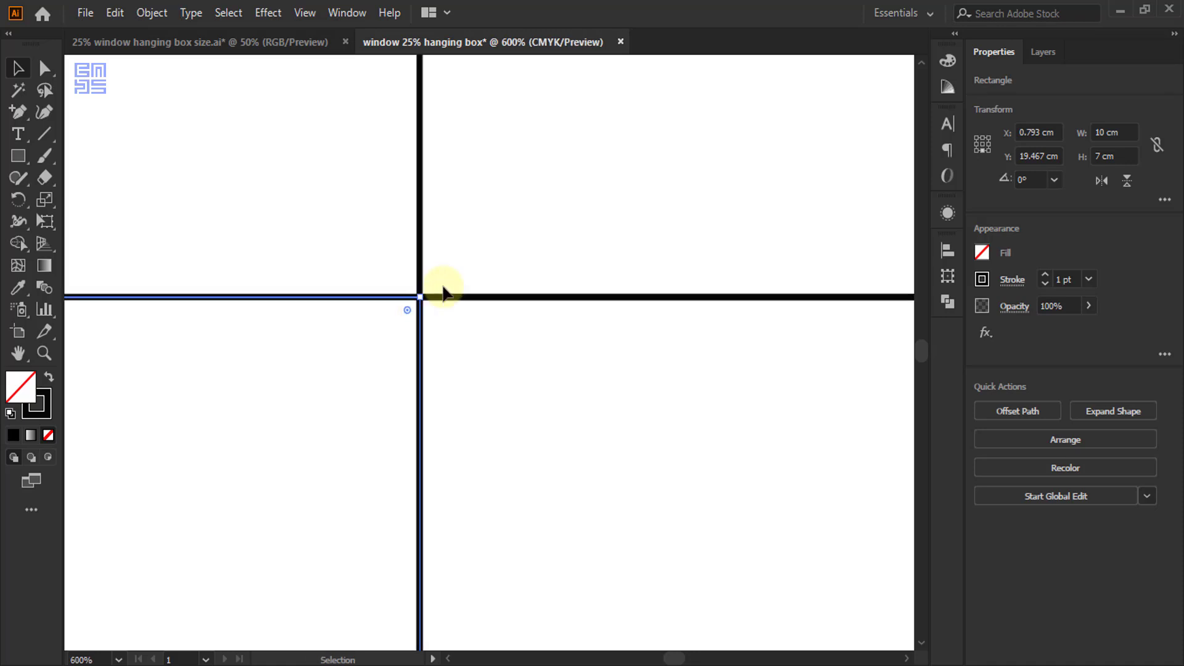
pyautogui.scroll(-2, 444, 288)
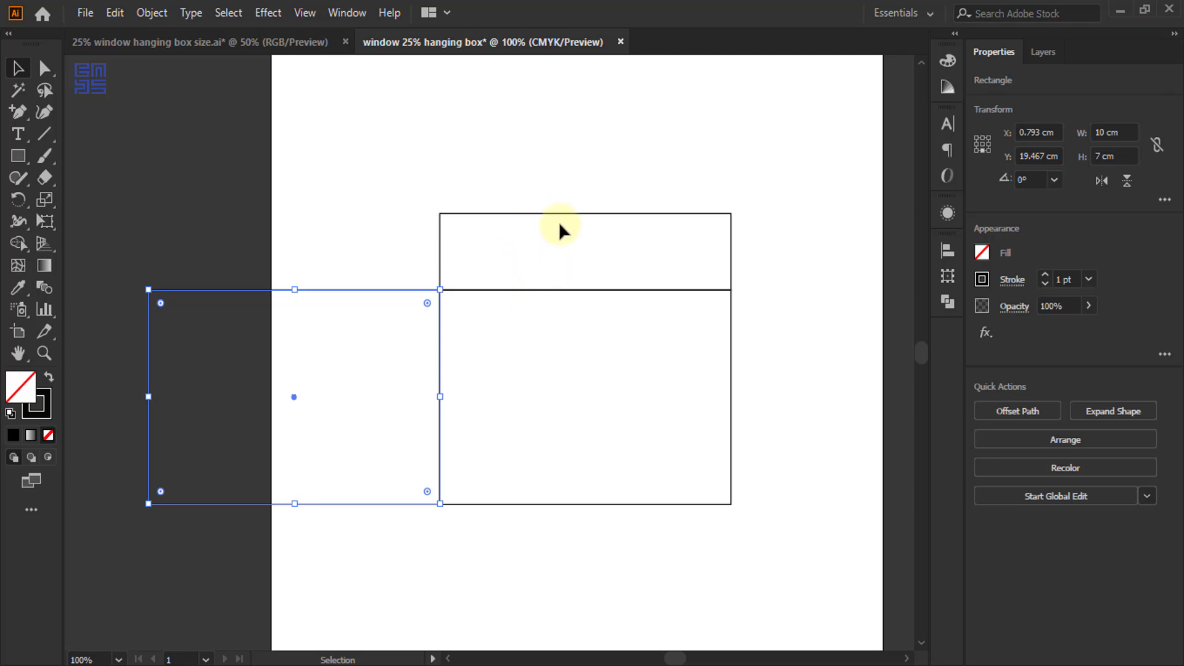
# Set the width of the new left panel to 2.5 cm using Transform, anchored at its right edge
pyautogui.click(948, 278)
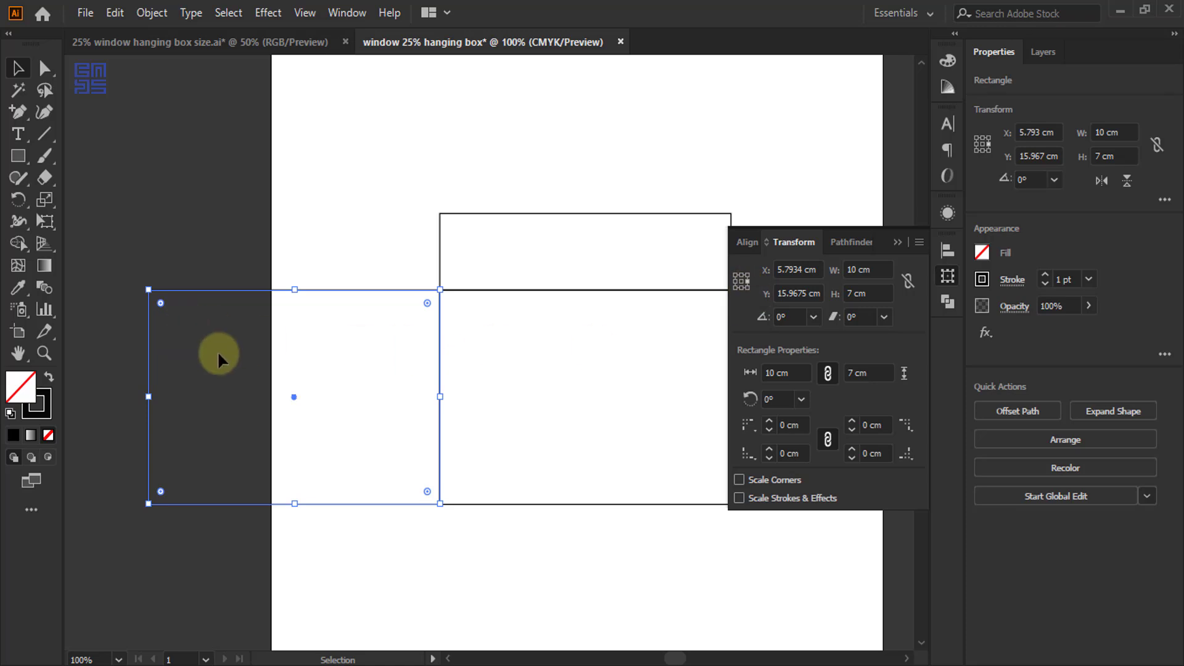
pyautogui.click(845, 269)
pyautogui.doubleClick(846, 270)
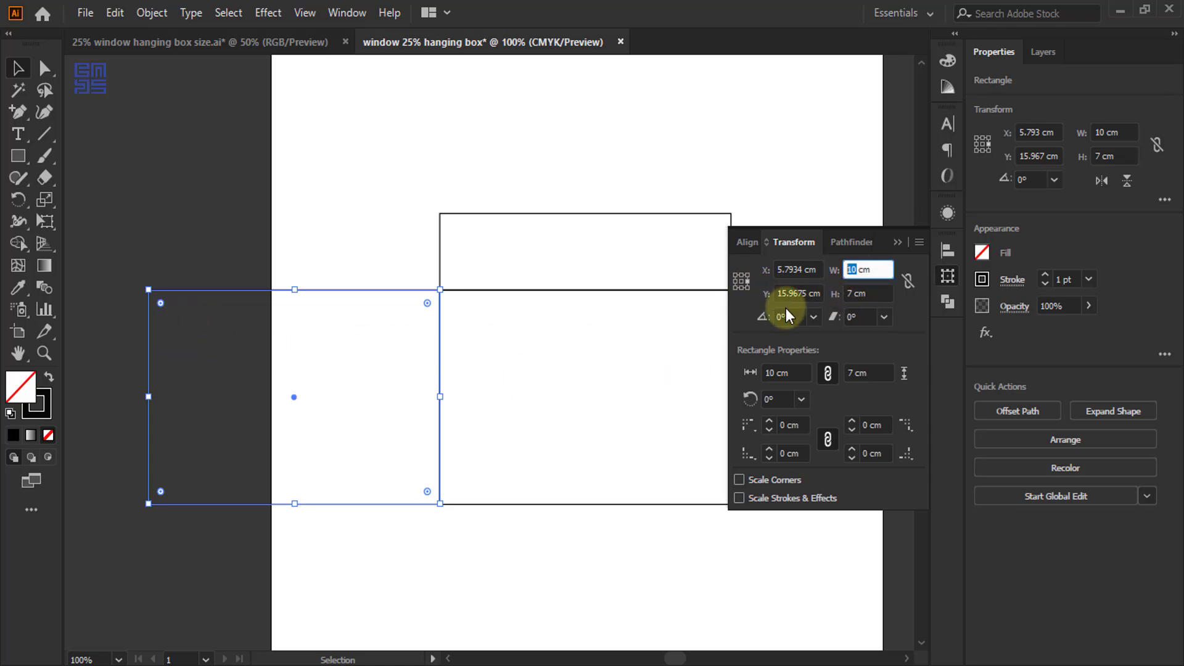
pyautogui.write('2.')
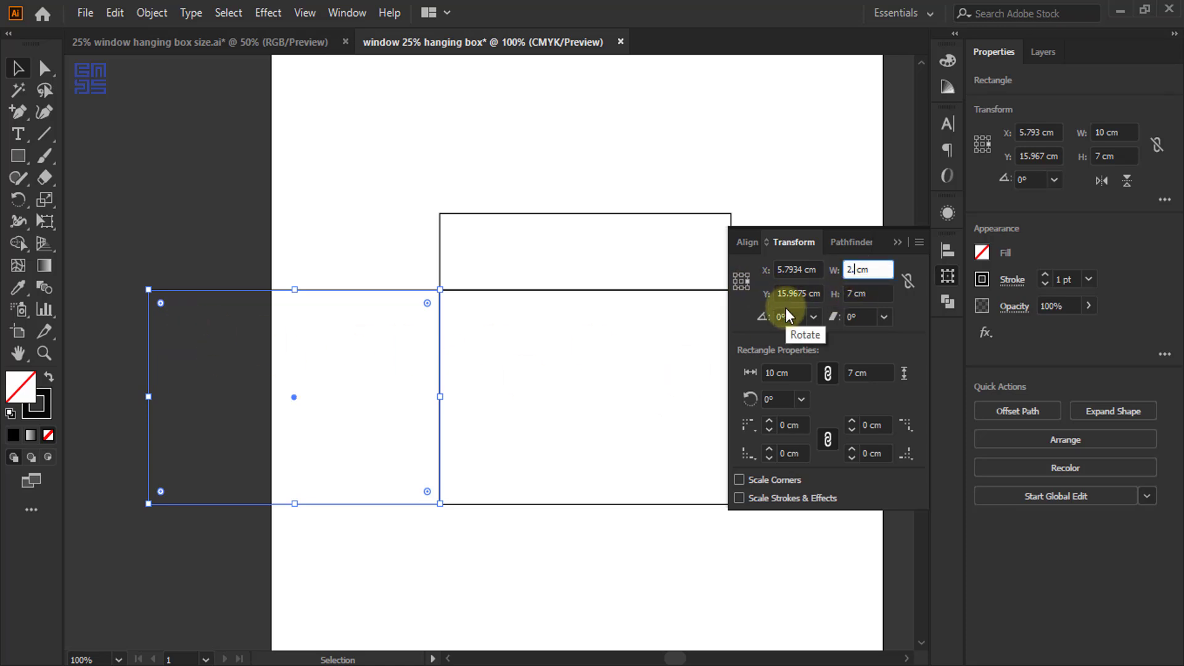
pyautogui.write('5')
pyautogui.press('Return')
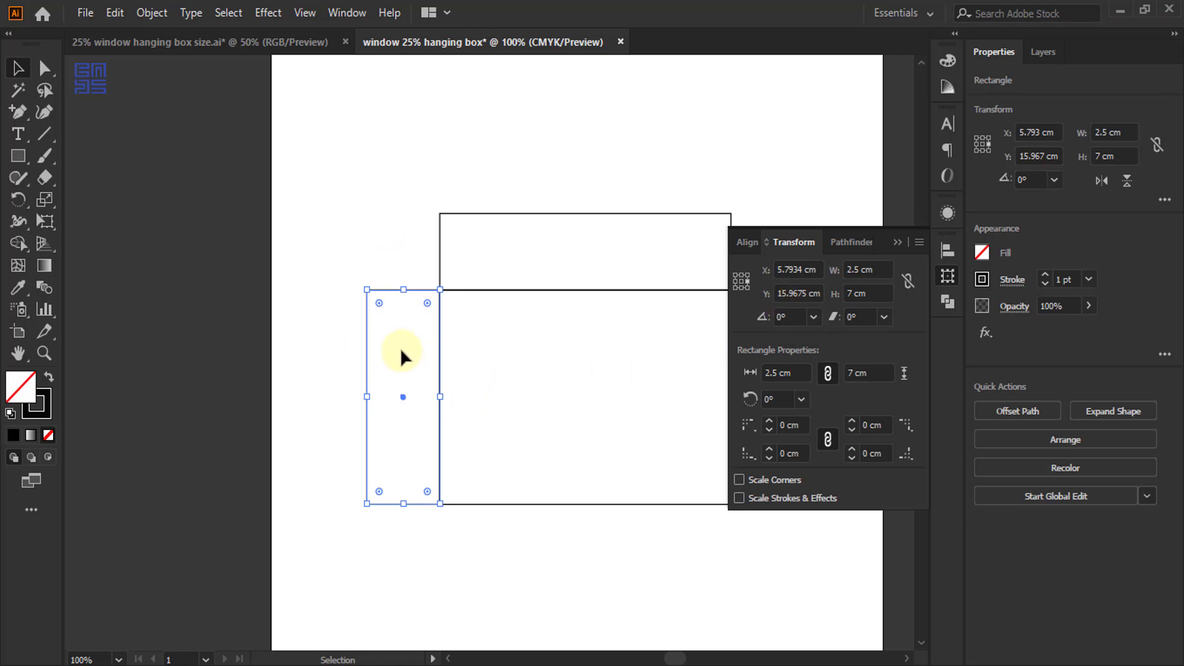
pyautogui.click(897, 242)
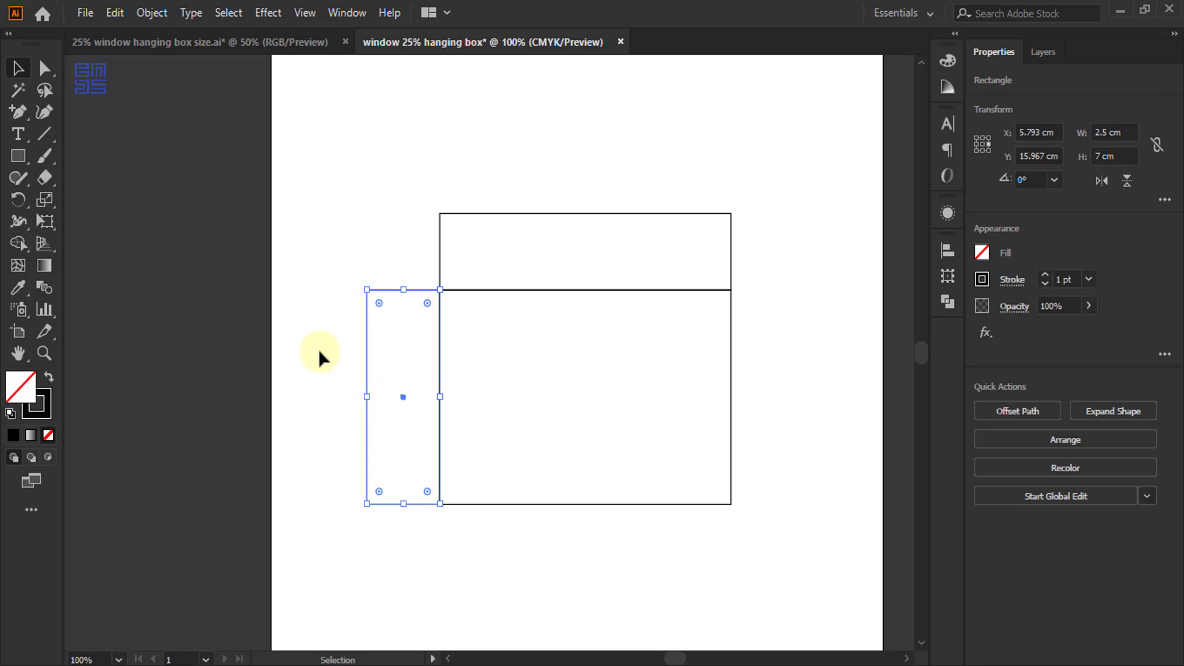
# Duplicate the 2.5 cm side panel to its left with edges touching, and set the copy's width to 2.5/3 cm
pyautogui.scroll(2, 383, 362)
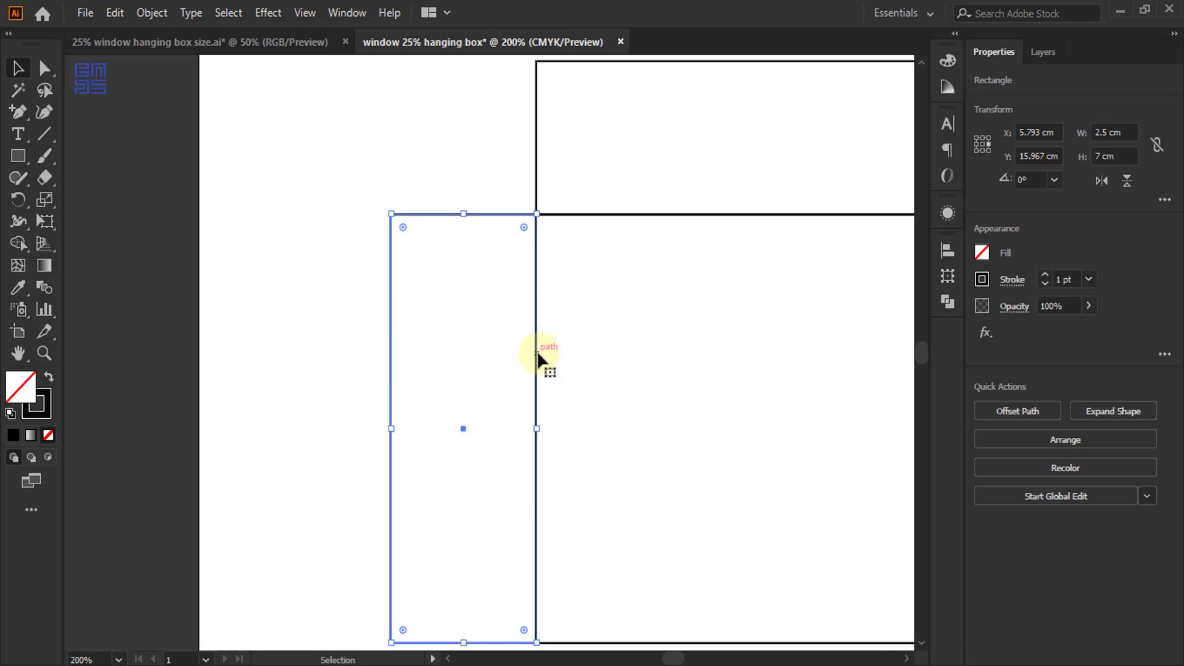
pyautogui.moveTo(535, 353); pyautogui.dragTo(393, 353)
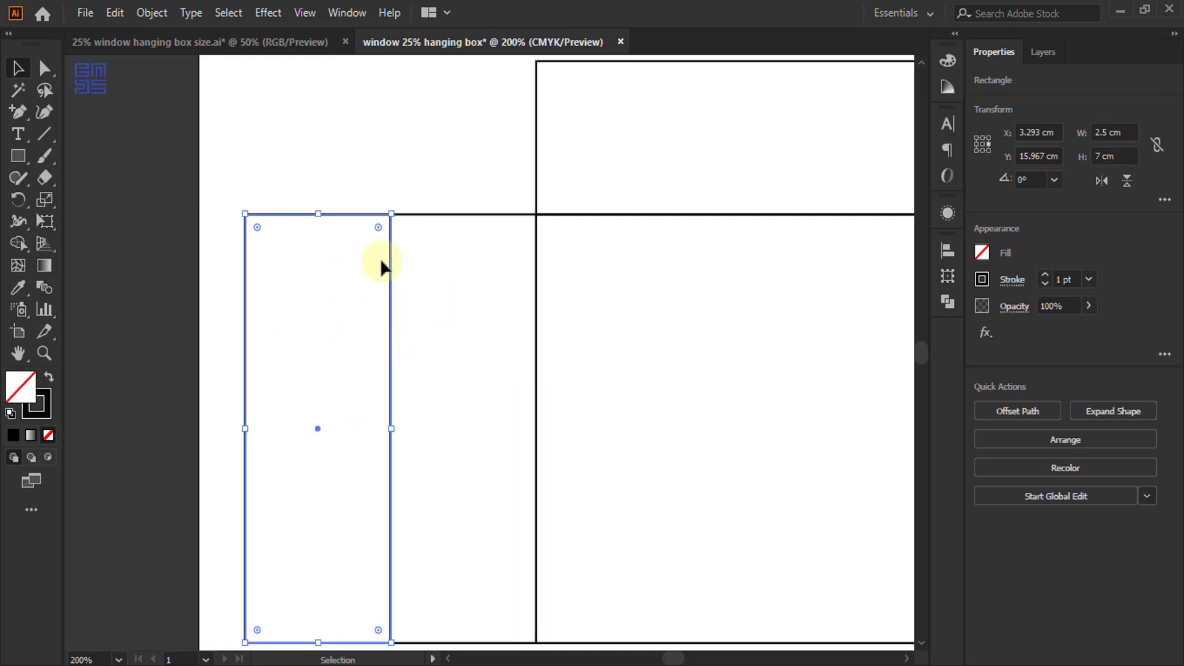
pyautogui.scroll(-1, 385, 253)
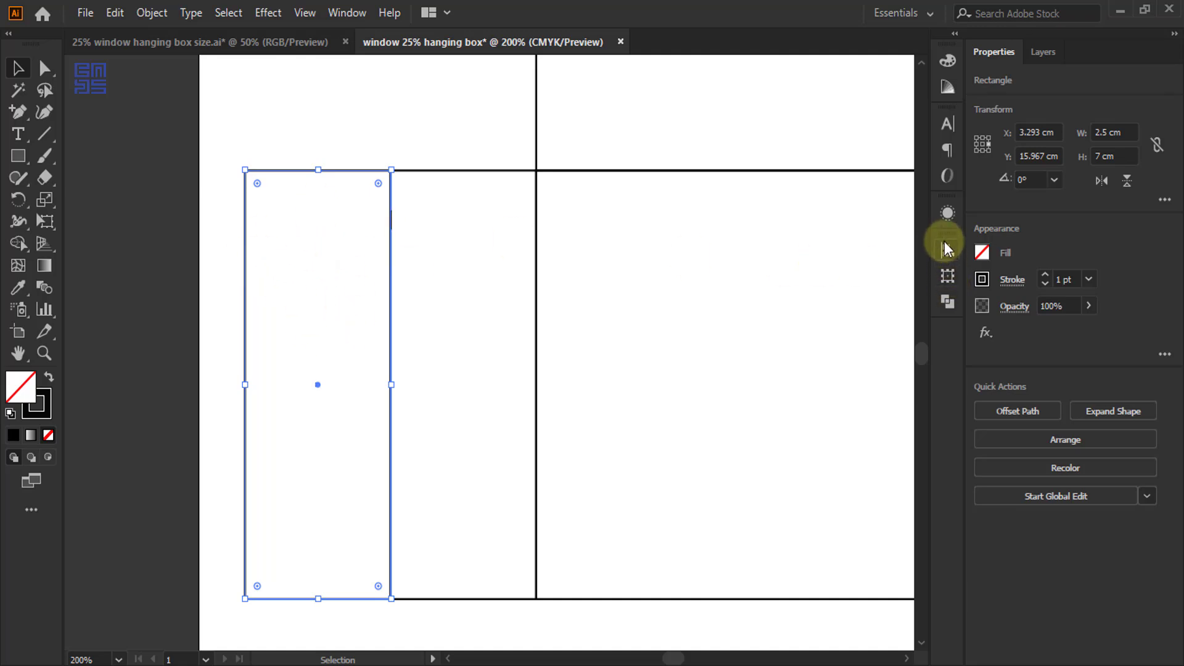
pyautogui.click(949, 282)
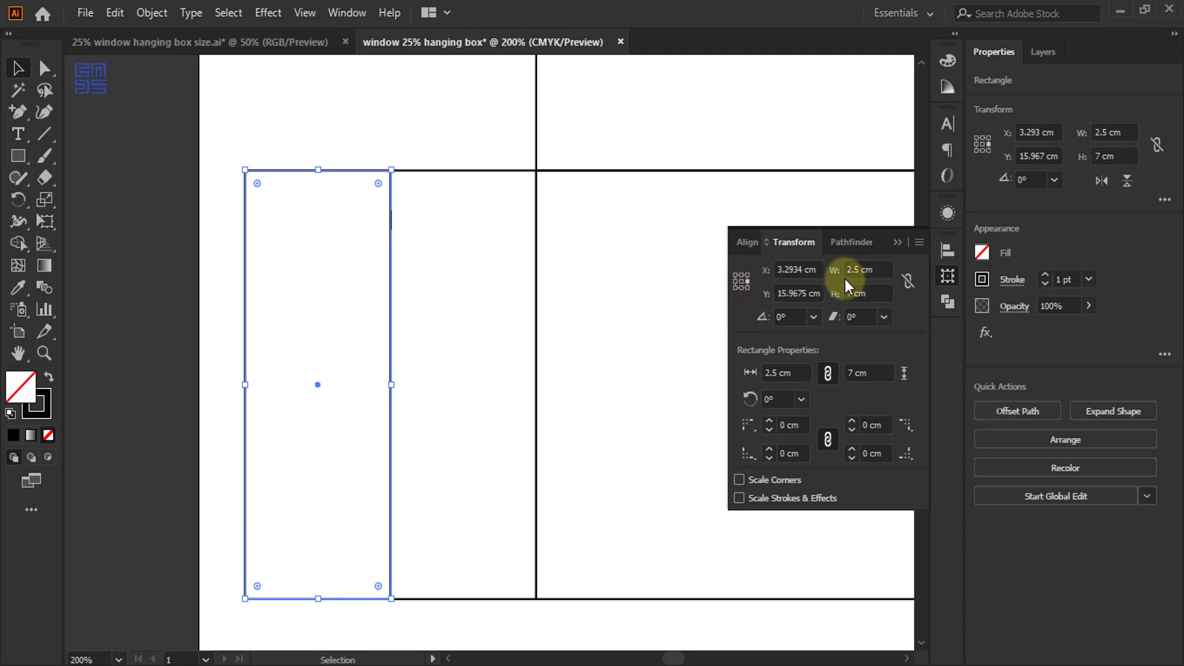
pyautogui.click(862, 272)
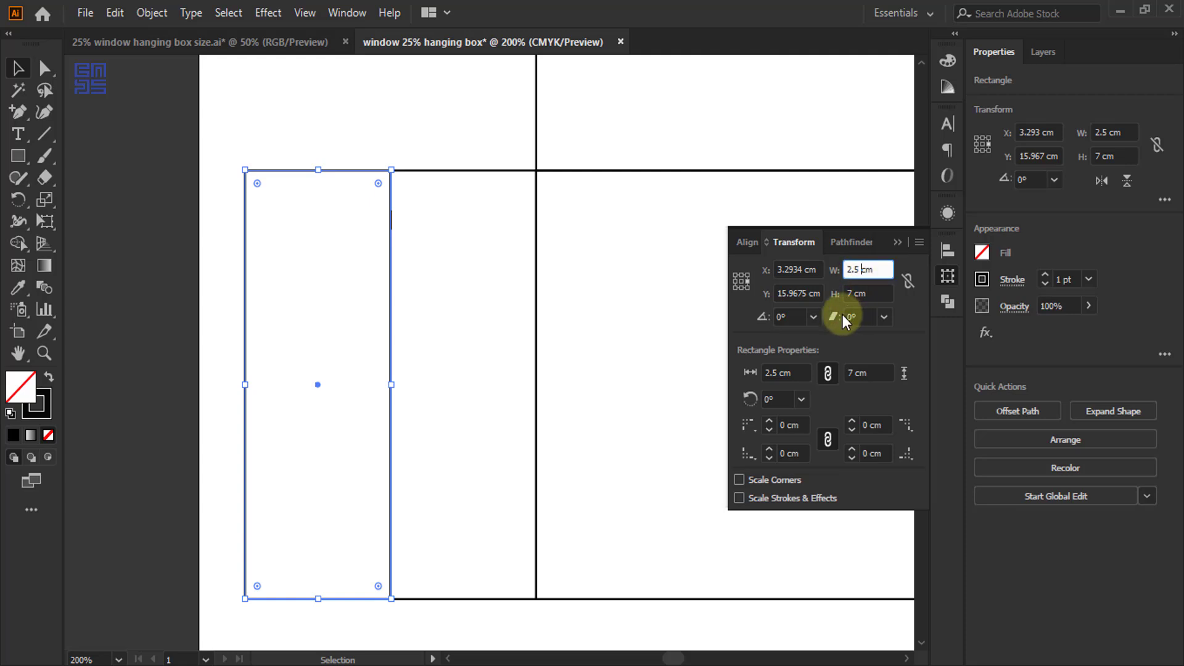
pyautogui.write('/3')
pyautogui.press('Return')
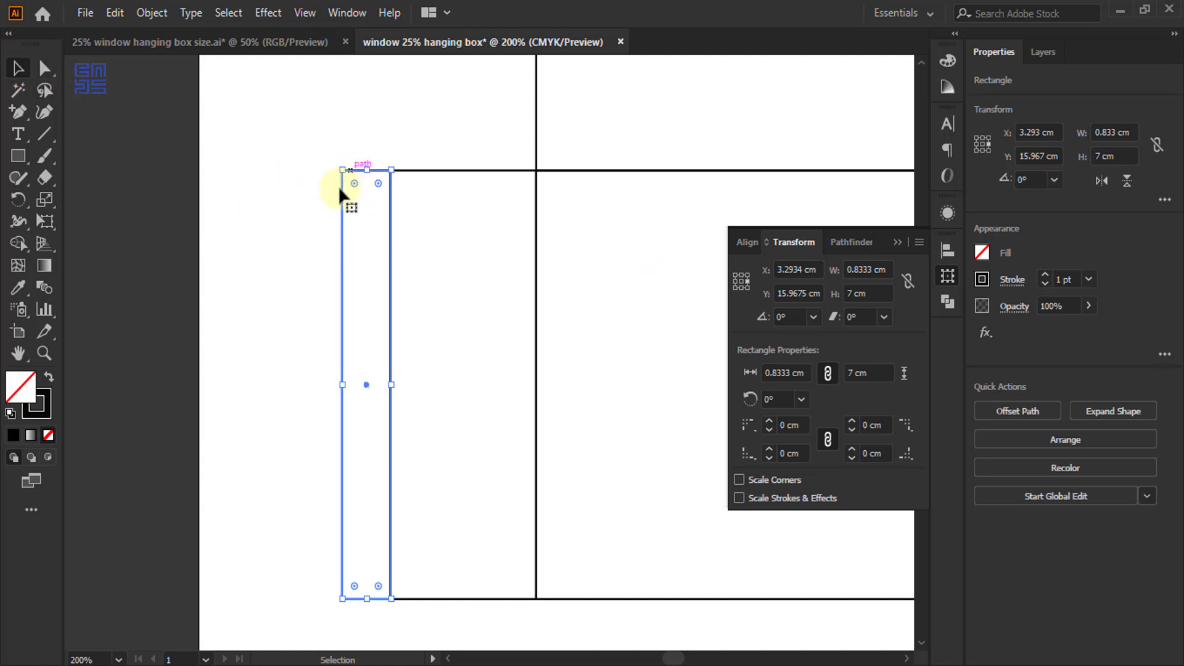
# Round the two outer left corners of the narrow flap with a 0.5 cm radius and deselect it
pyautogui.click(44, 68)
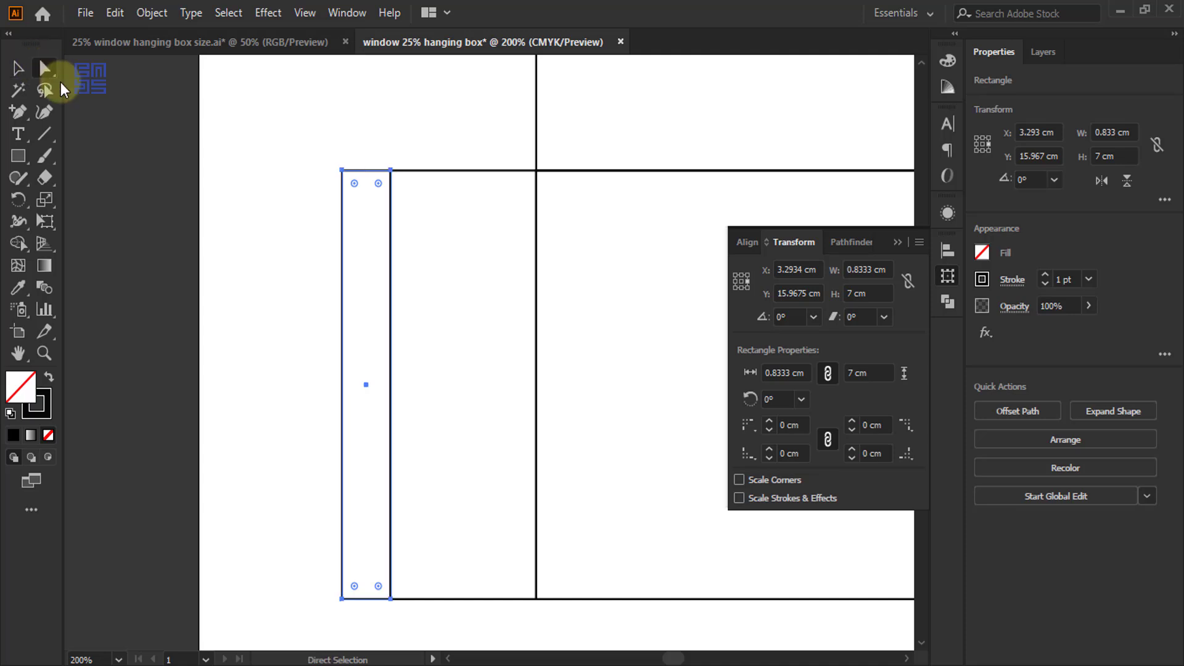
pyautogui.click(259, 188)
pyautogui.moveTo(313, 151); pyautogui.dragTo(344, 190)
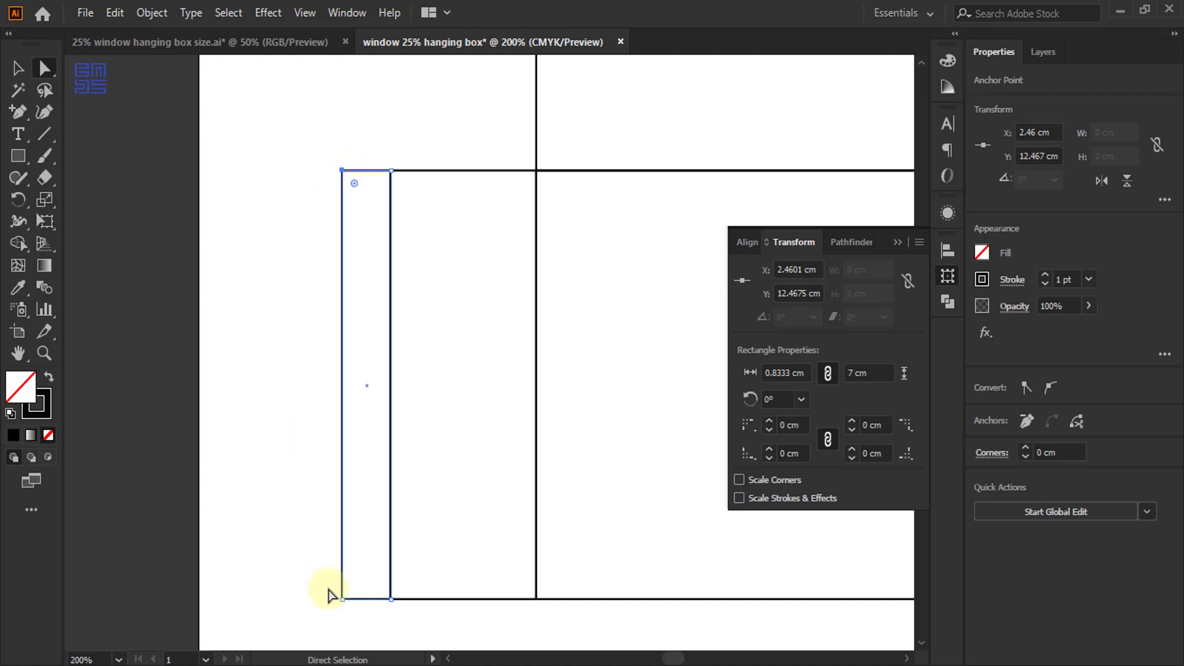
pyautogui.moveTo(327, 585); pyautogui.dragTo(352, 612)
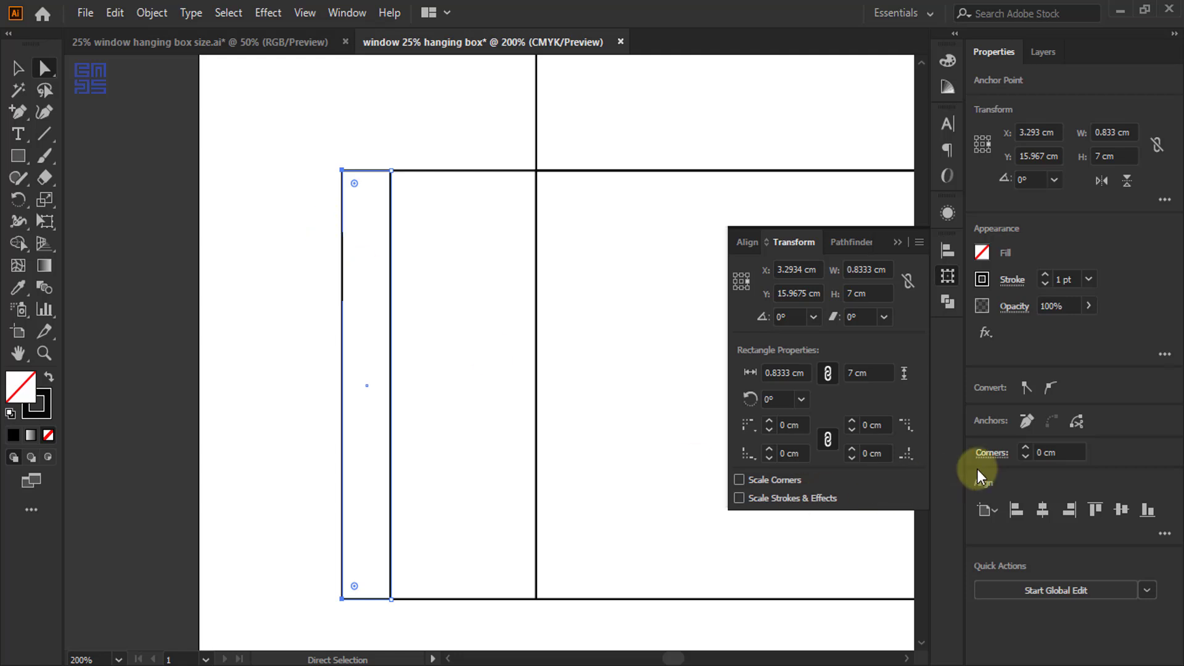
pyautogui.moveTo(1041, 452); pyautogui.dragTo(1022, 487)
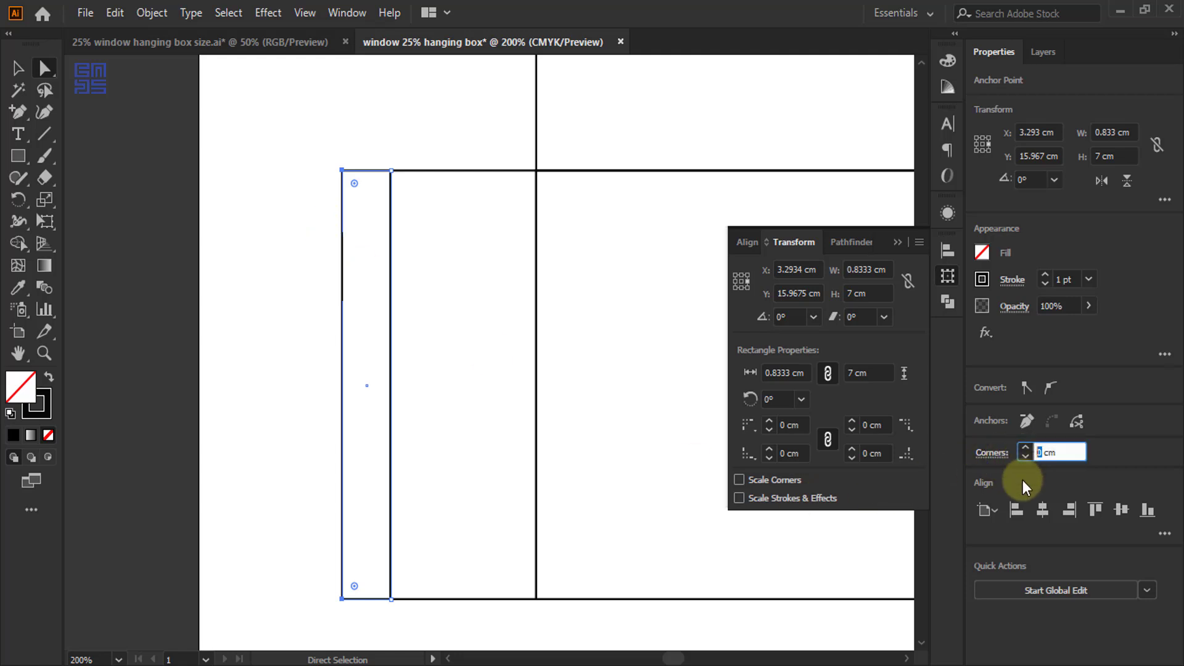
pyautogui.write('0.5')
pyautogui.press('Return')
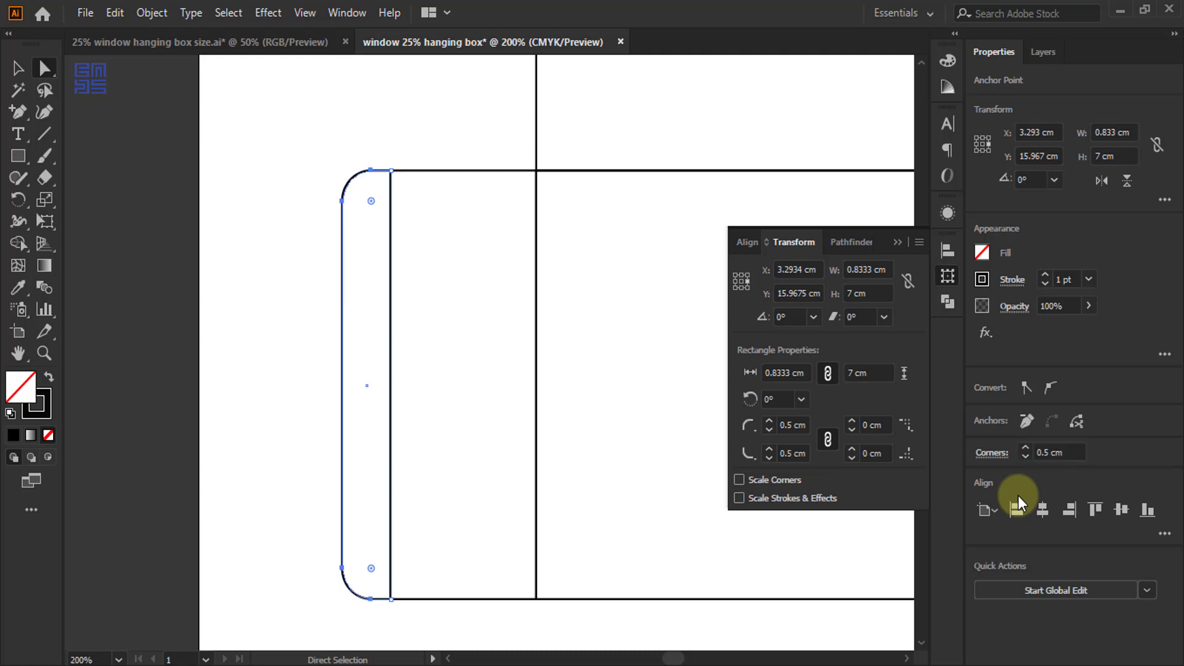
pyautogui.scroll(-3, 304, 280)
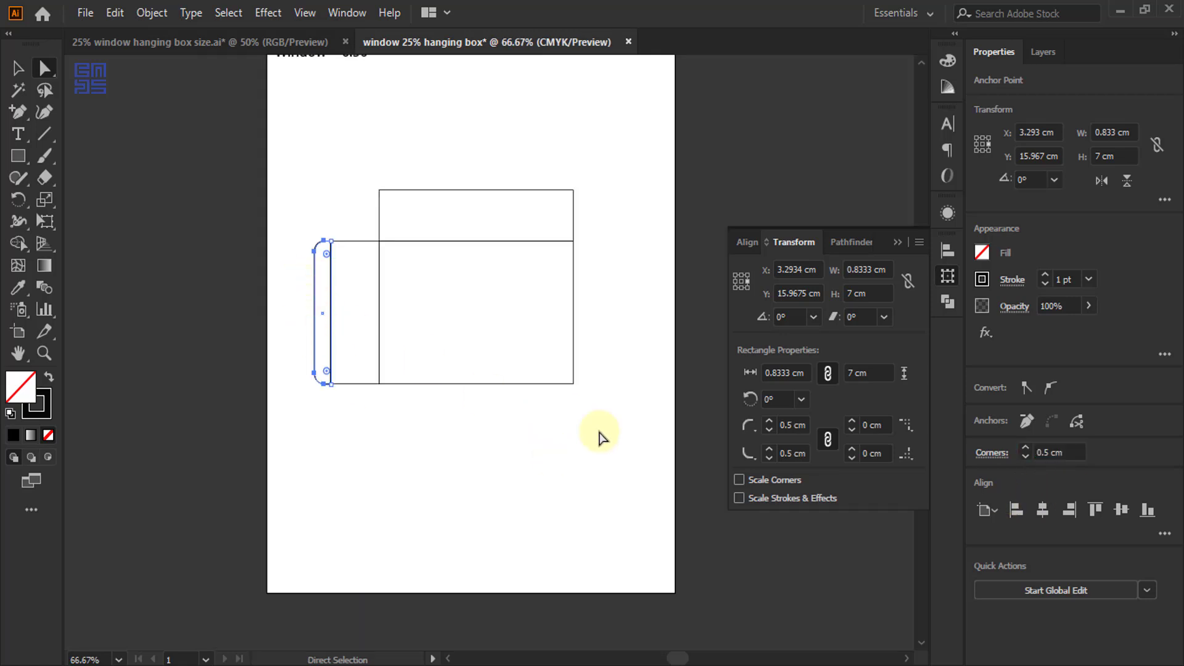
pyautogui.click(18, 69)
pyautogui.click(346, 275)
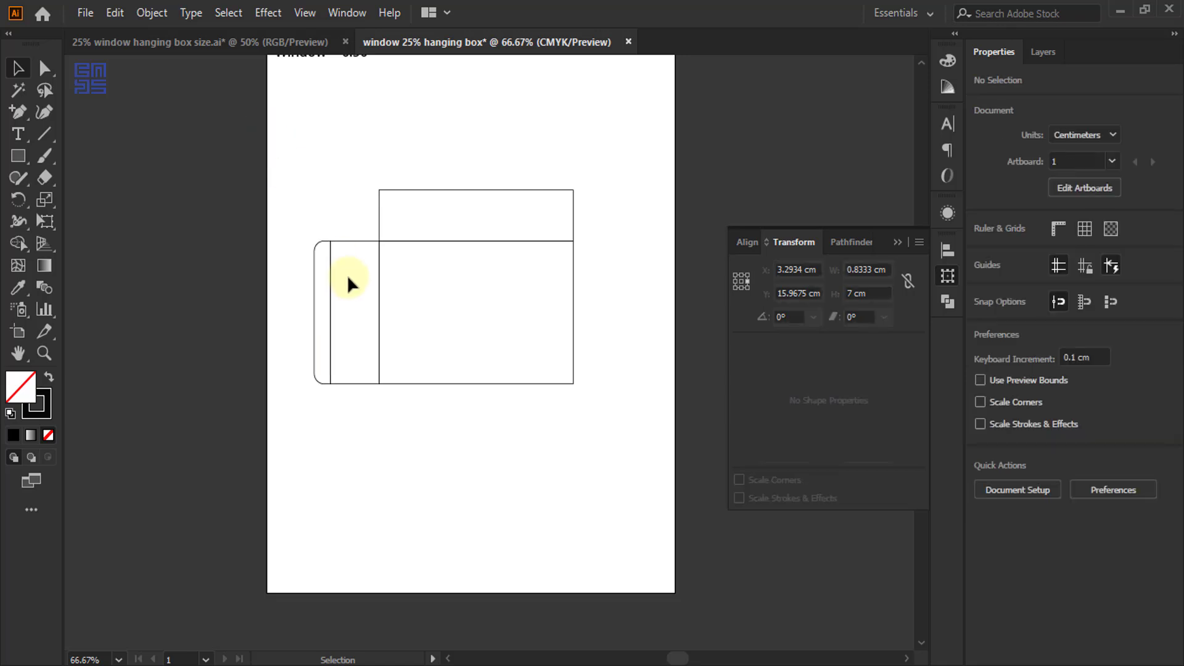
# Duplicate the 2.5 cm high top panel to its left and narrow the copy to 2.5 cm, matching the side panel below
pyautogui.scroll(3, 317, 229)
pyautogui.scroll(2, 275, 159)
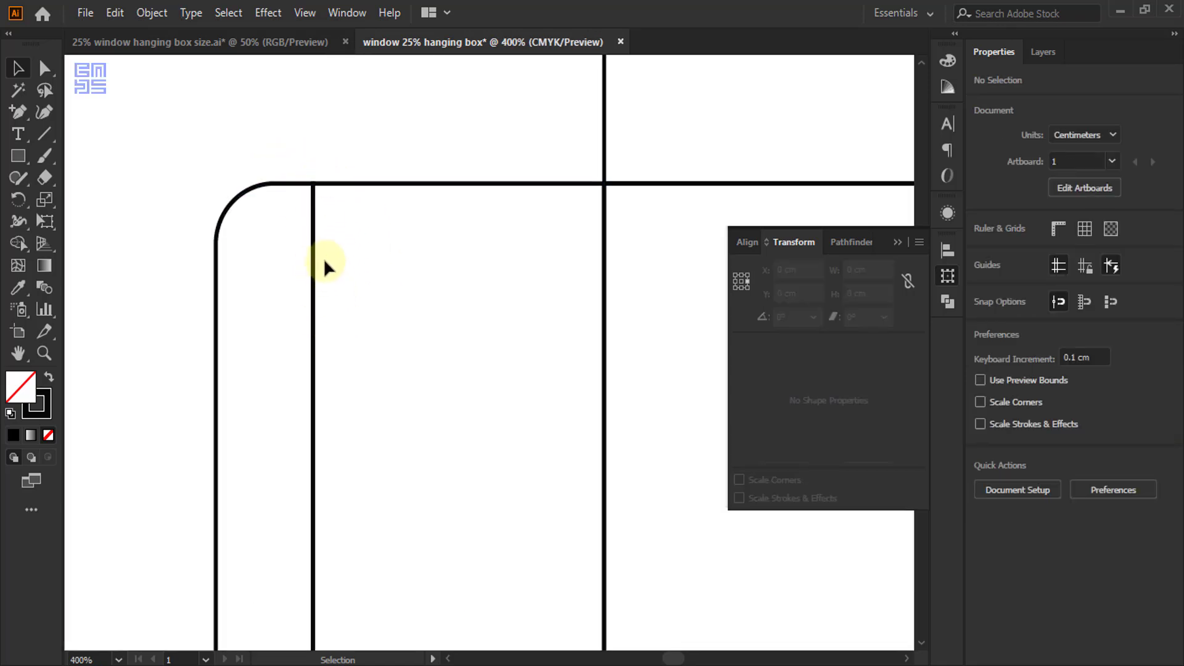
pyautogui.scroll(-3, 317, 211)
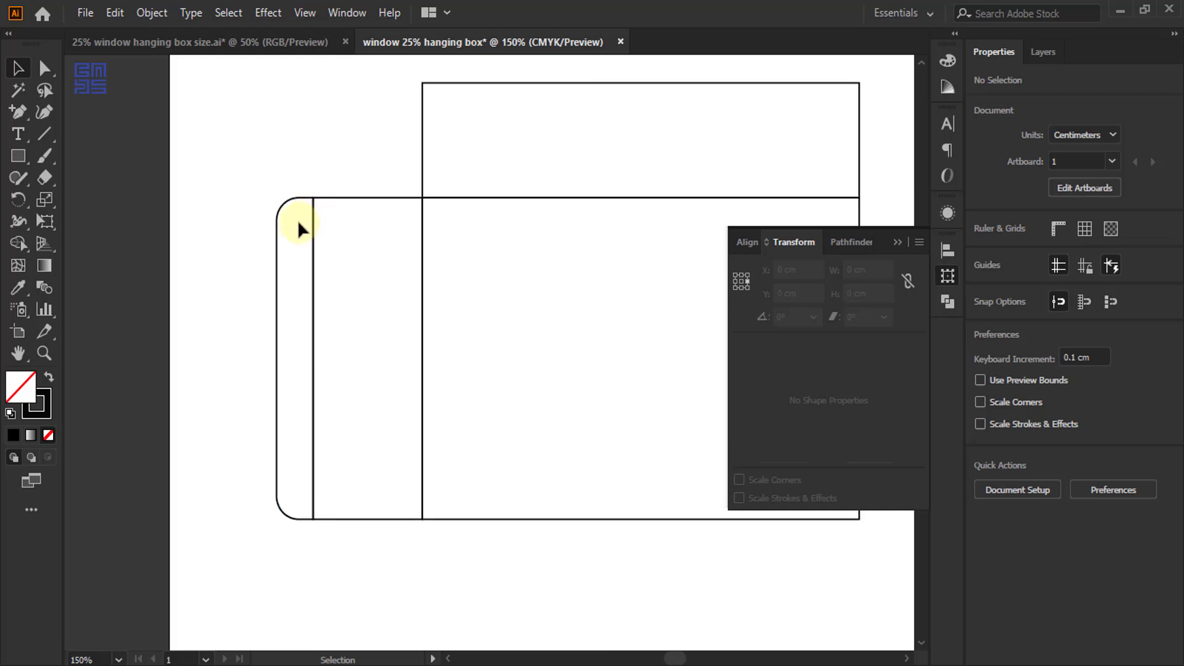
pyautogui.scroll(2, 288, 232)
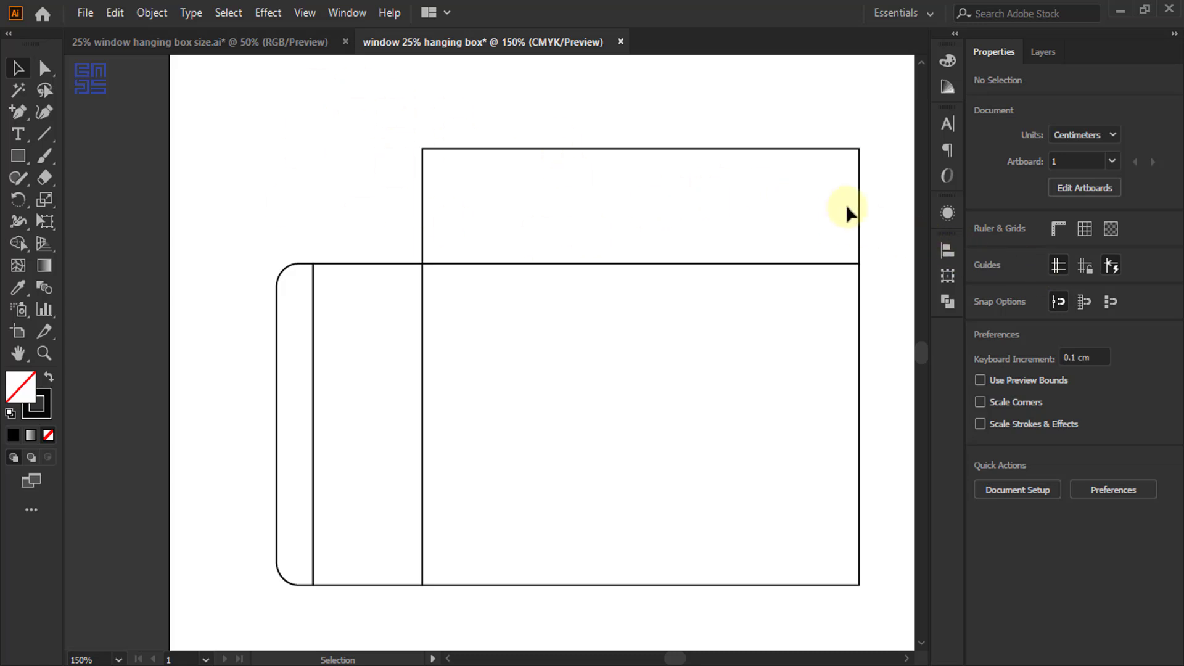
pyautogui.moveTo(859, 216); pyautogui.dragTo(422, 204)
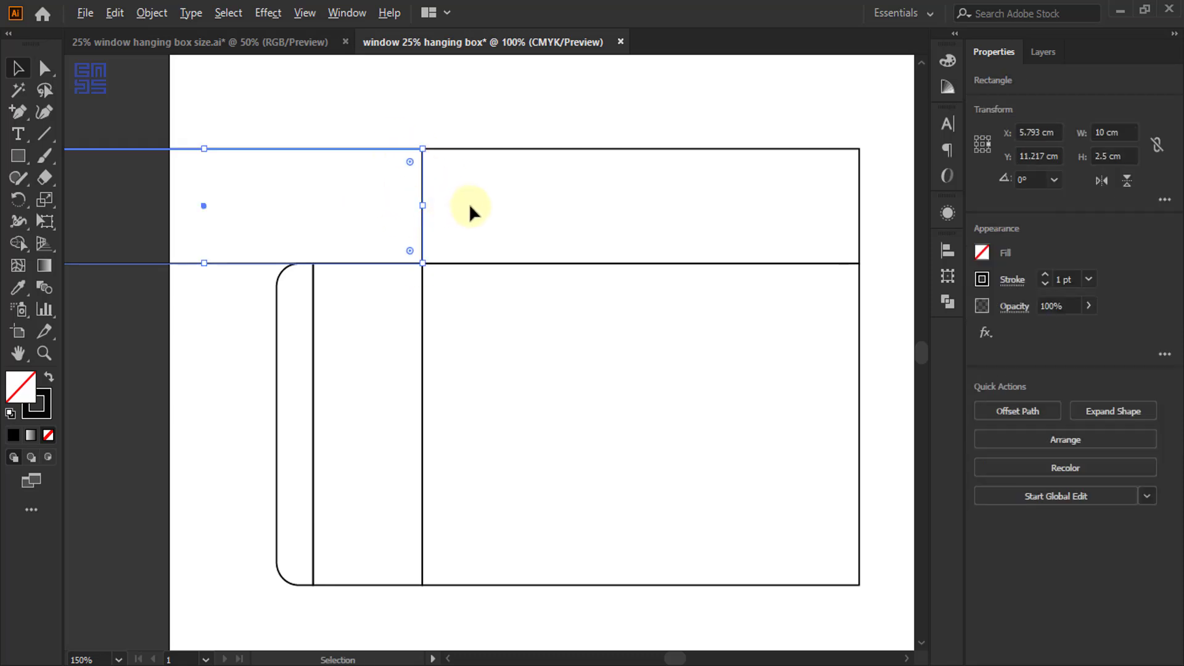
pyautogui.scroll(-1, 468, 202)
pyautogui.scroll(1, 293, 189)
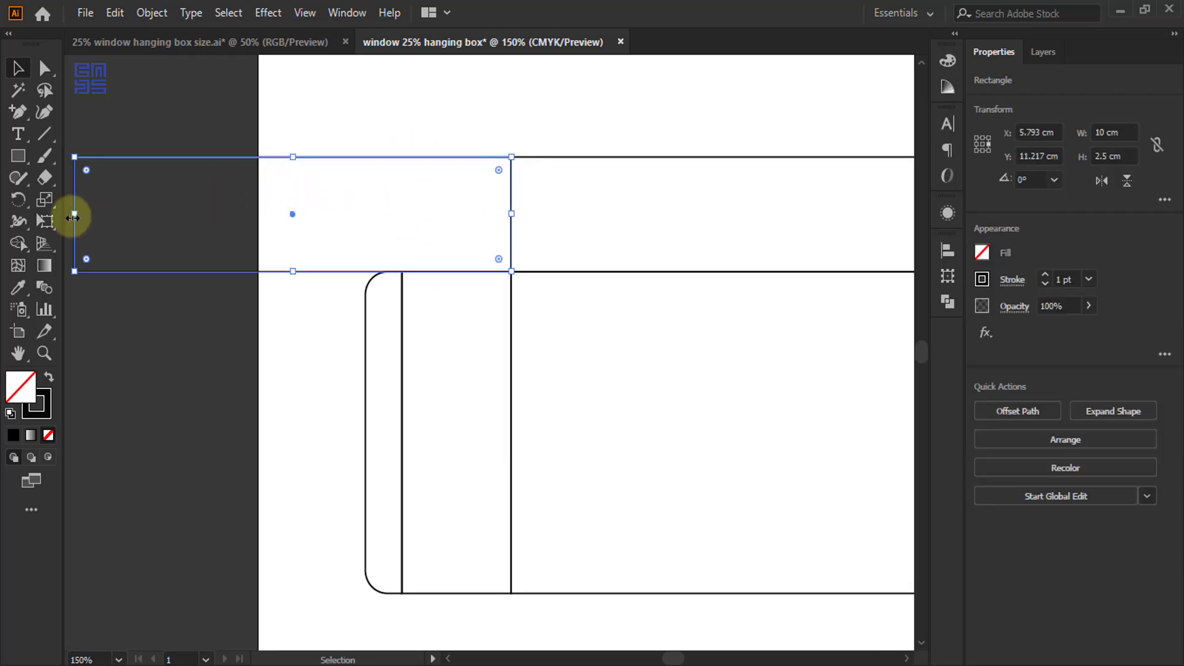
pyautogui.moveTo(73, 215); pyautogui.dragTo(492, 290)
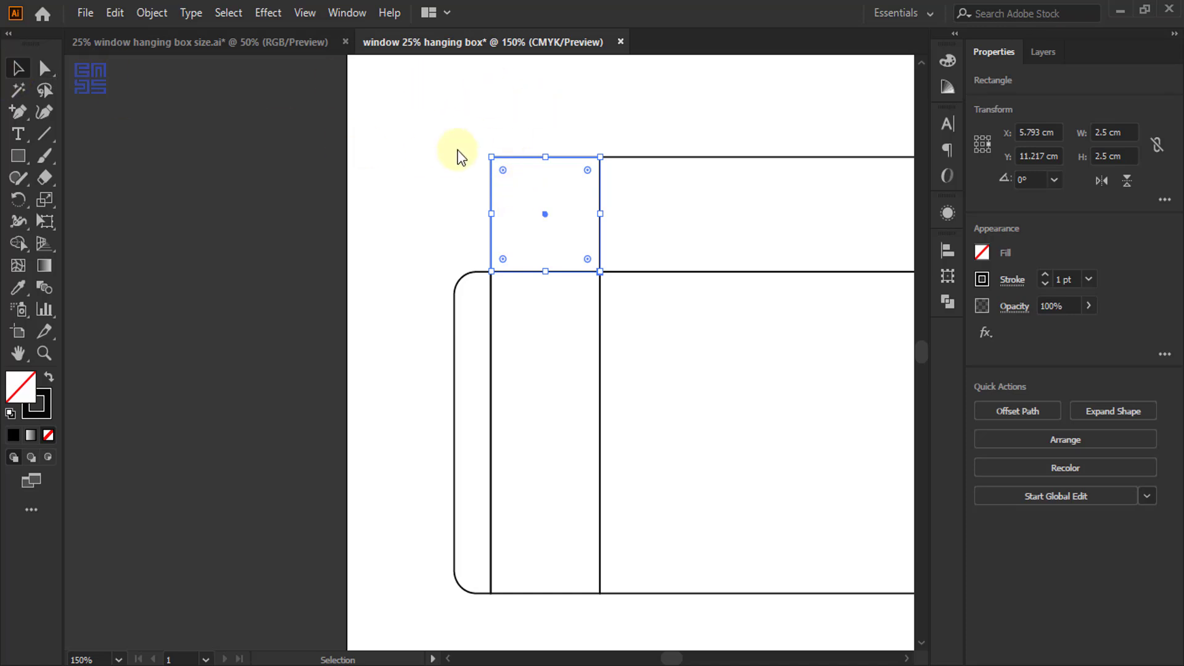
pyautogui.click(501, 102)
# Create a 0.2 × 0.2 cm rectangle in the empty area left of the new square panel
pyautogui.scroll(1, 491, 106)
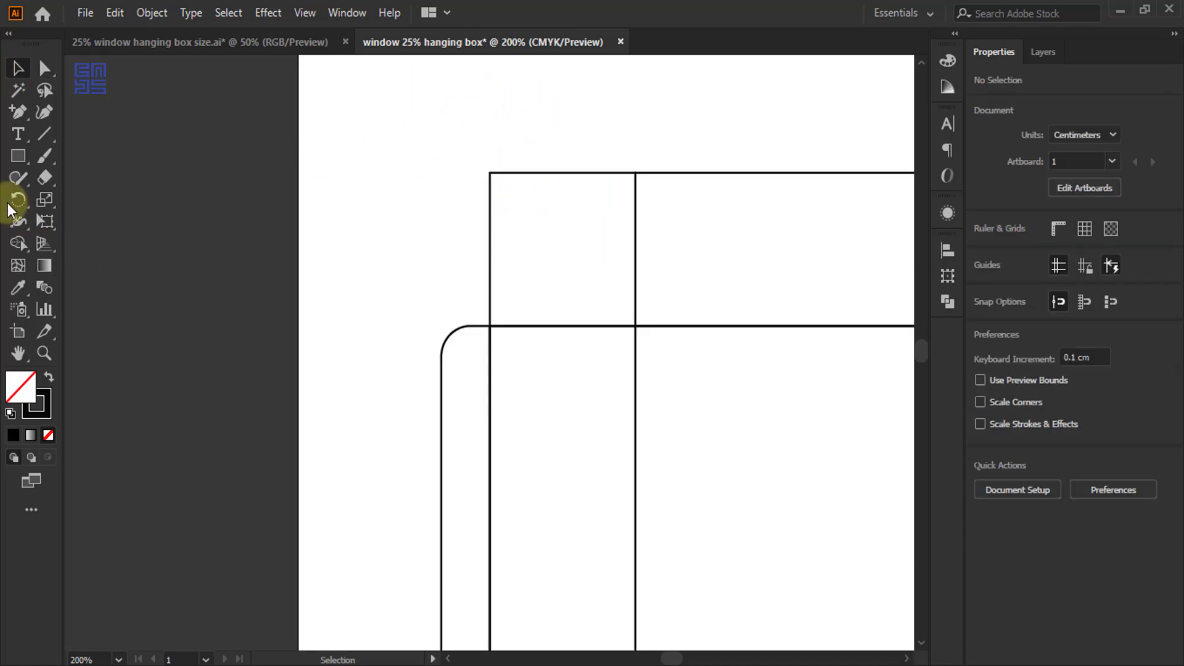
pyautogui.click(22, 154)
pyautogui.click(375, 264)
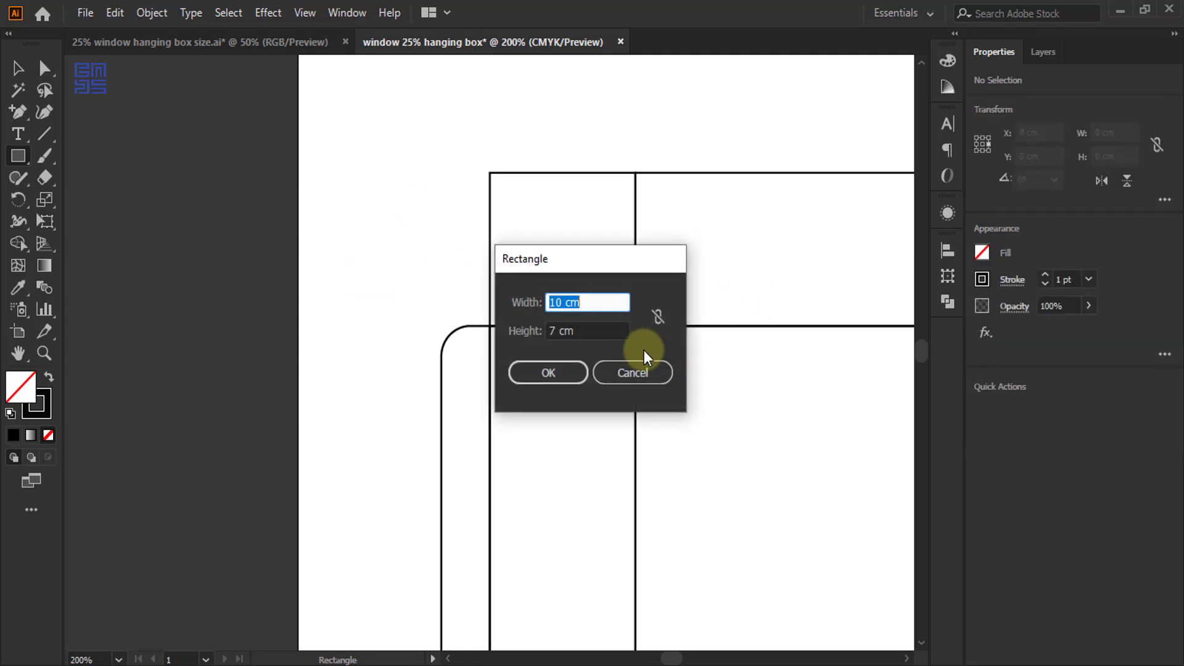
pyautogui.doubleClick(561, 302)
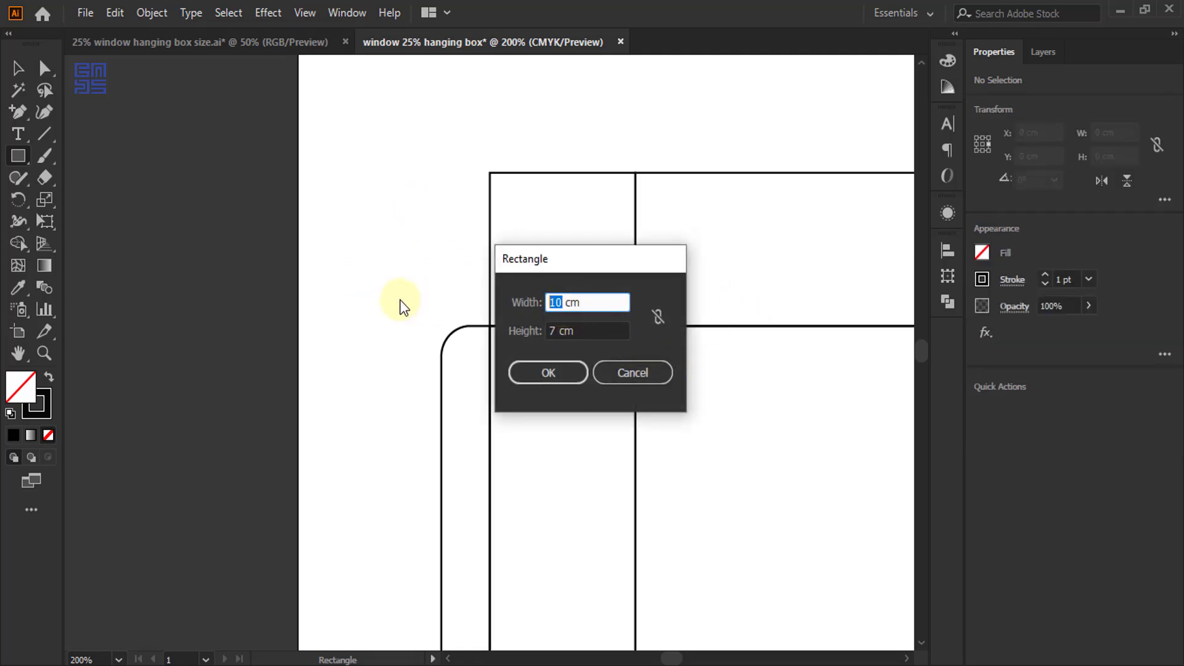
pyautogui.write('0.2')
pyautogui.press('Tab')
pyautogui.write('0.2')
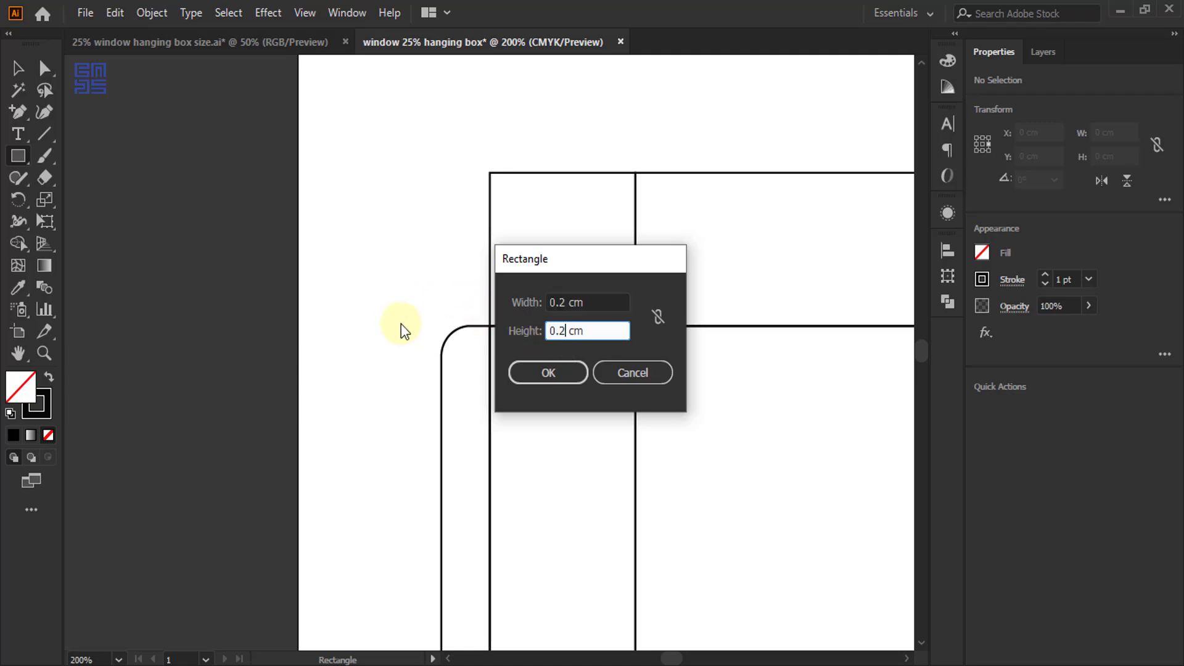
pyautogui.click(546, 373)
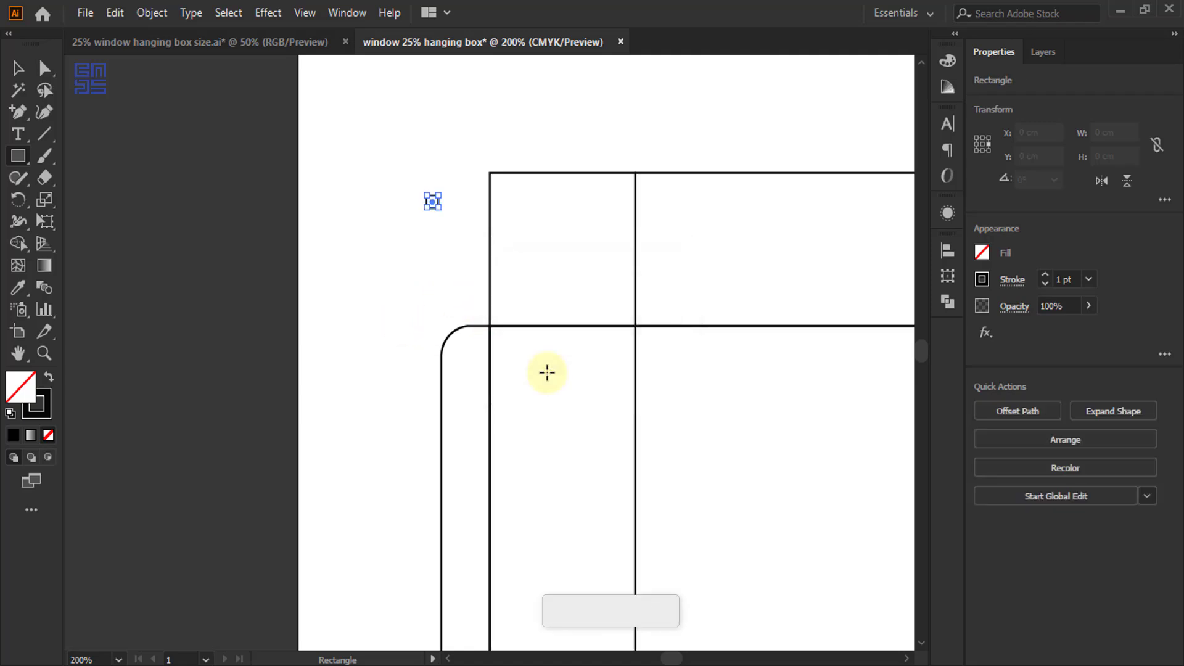
# Give the 0.2 cm square no stroke and a bright red fill, using HSB 358.38, 100, 100
pyautogui.click(49, 377)
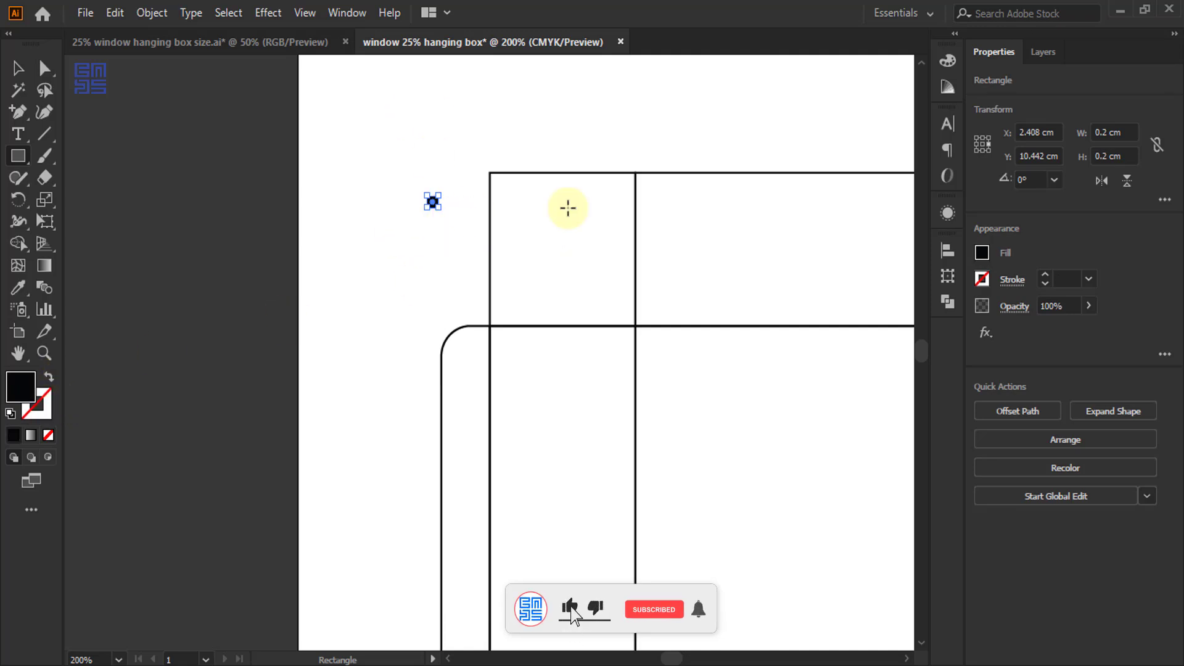
pyautogui.click(947, 61)
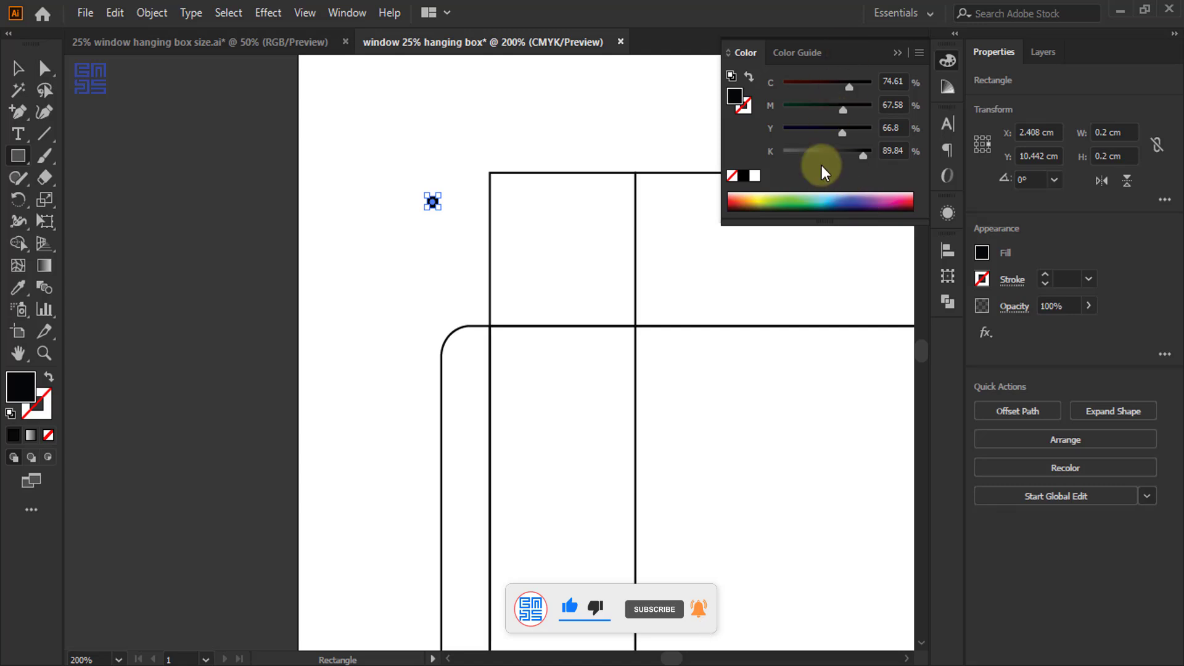
pyautogui.click(918, 52)
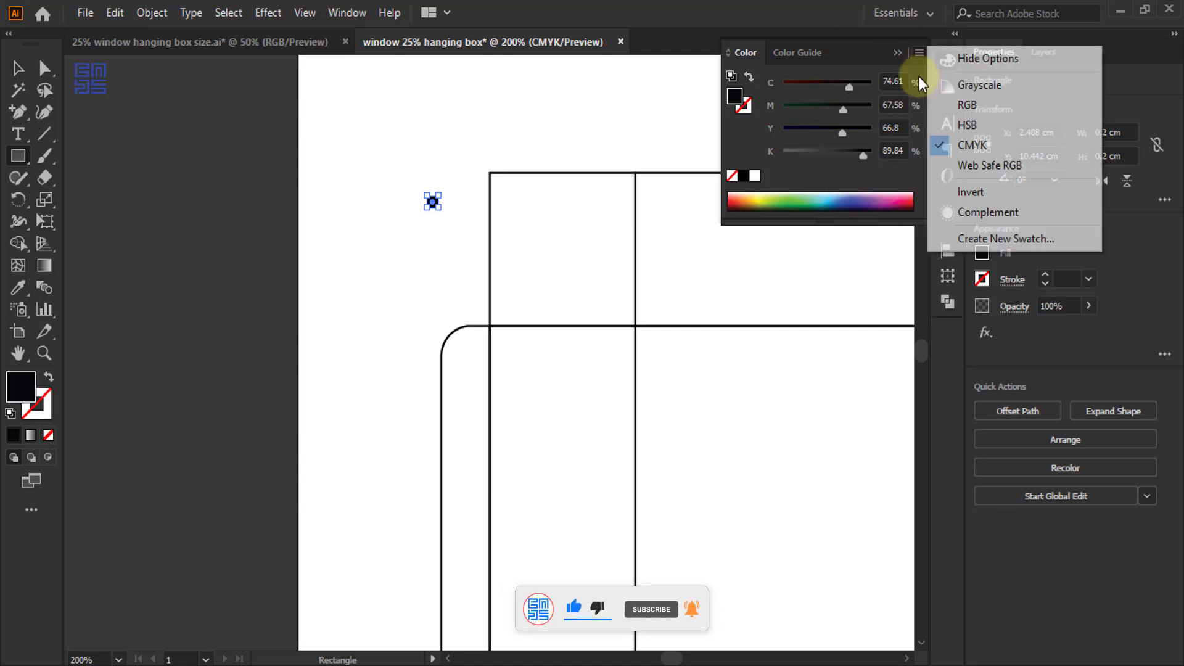
pyautogui.click(965, 124)
pyautogui.click(908, 202)
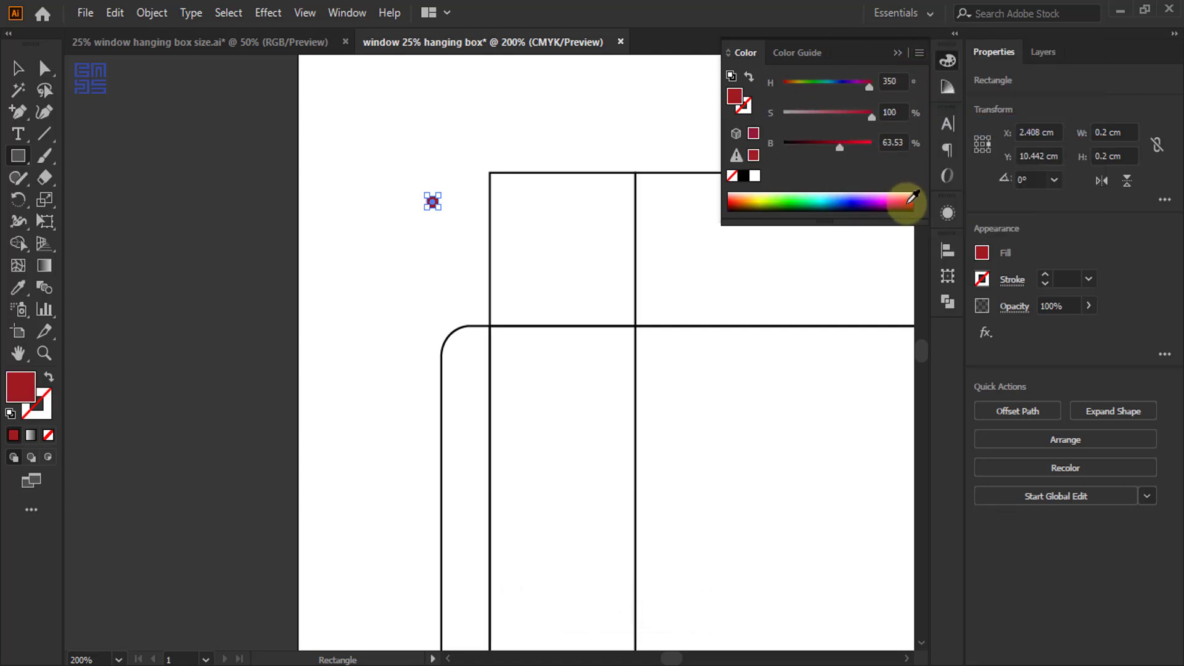
pyautogui.click(854, 150)
pyautogui.moveTo(853, 151); pyautogui.dragTo(947, 143)
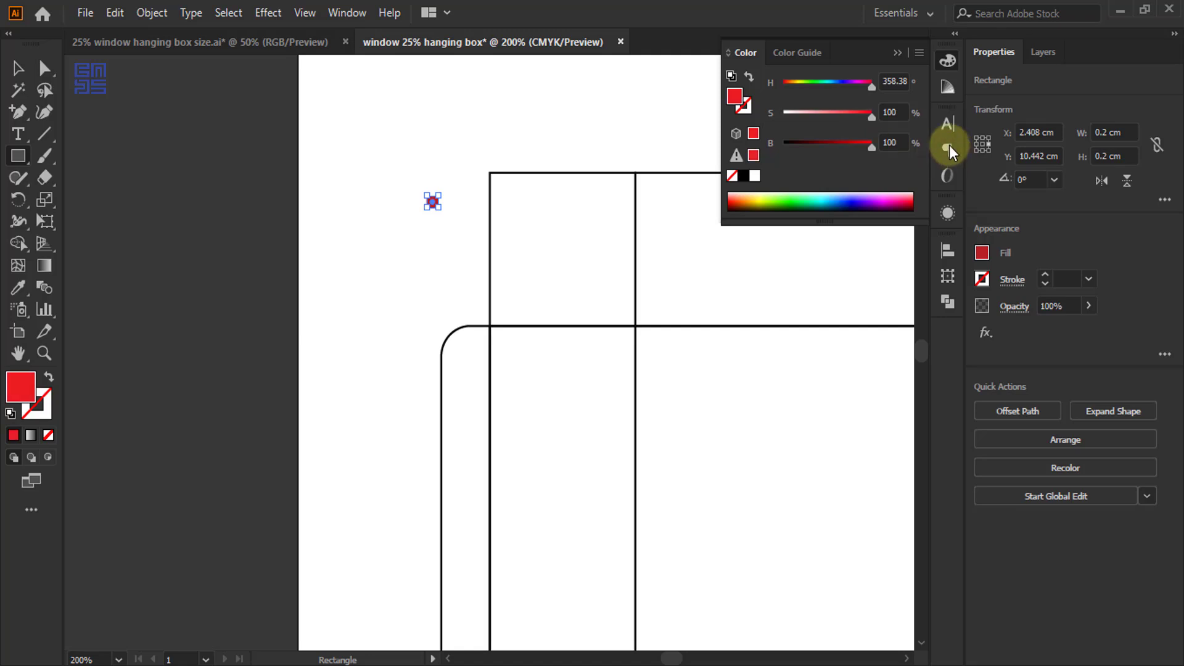
pyautogui.click(898, 52)
# Duplicate the red square and align the copy to the bottom-right corner of the 2.5 cm square panel
pyautogui.click(18, 68)
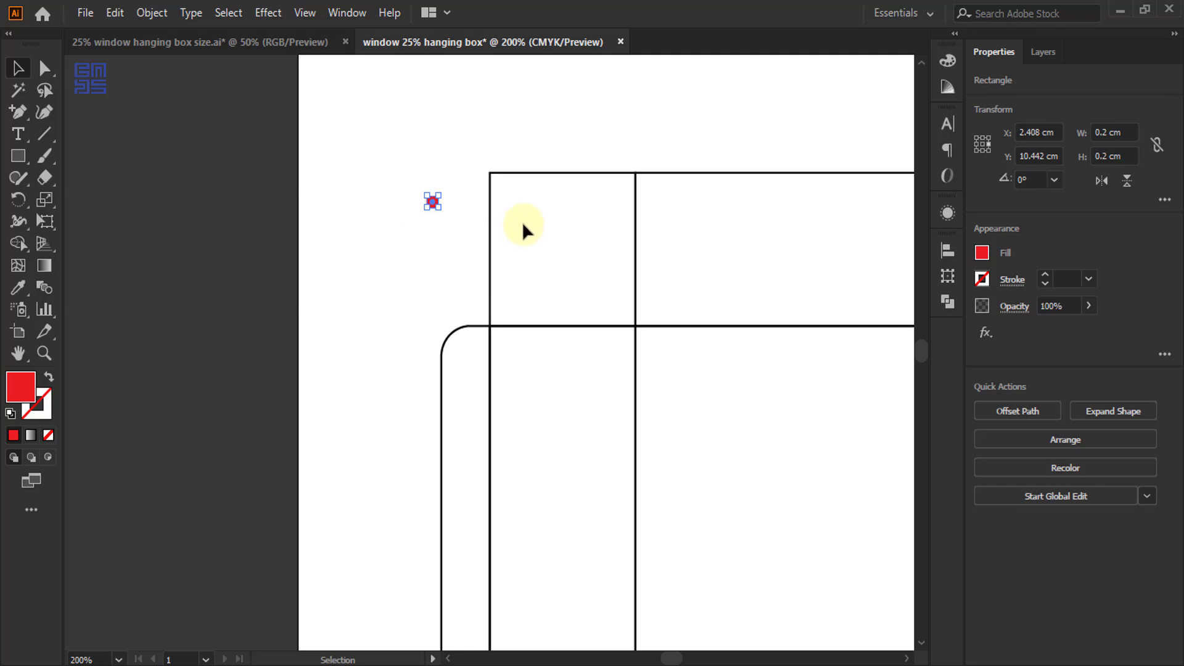
pyautogui.scroll(2, 475, 197)
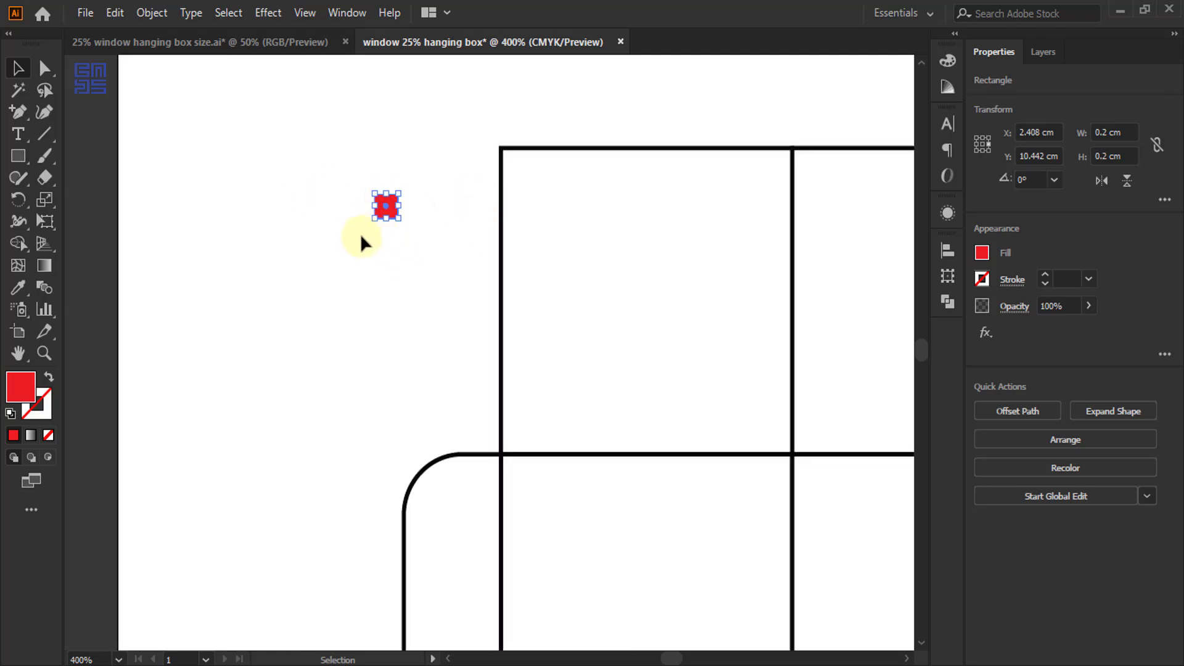
pyautogui.scroll(-1, 367, 233)
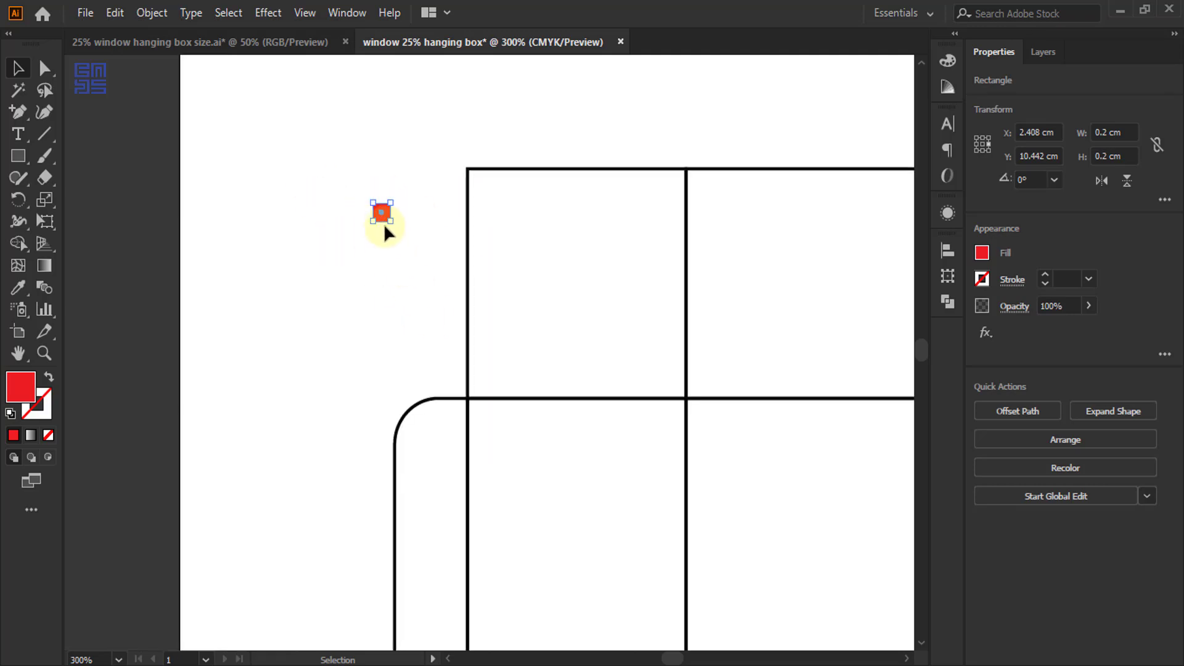
pyautogui.moveTo(385, 226); pyautogui.dragTo(347, 312)
pyautogui.moveTo(449, 264); pyautogui.dragTo(479, 327)
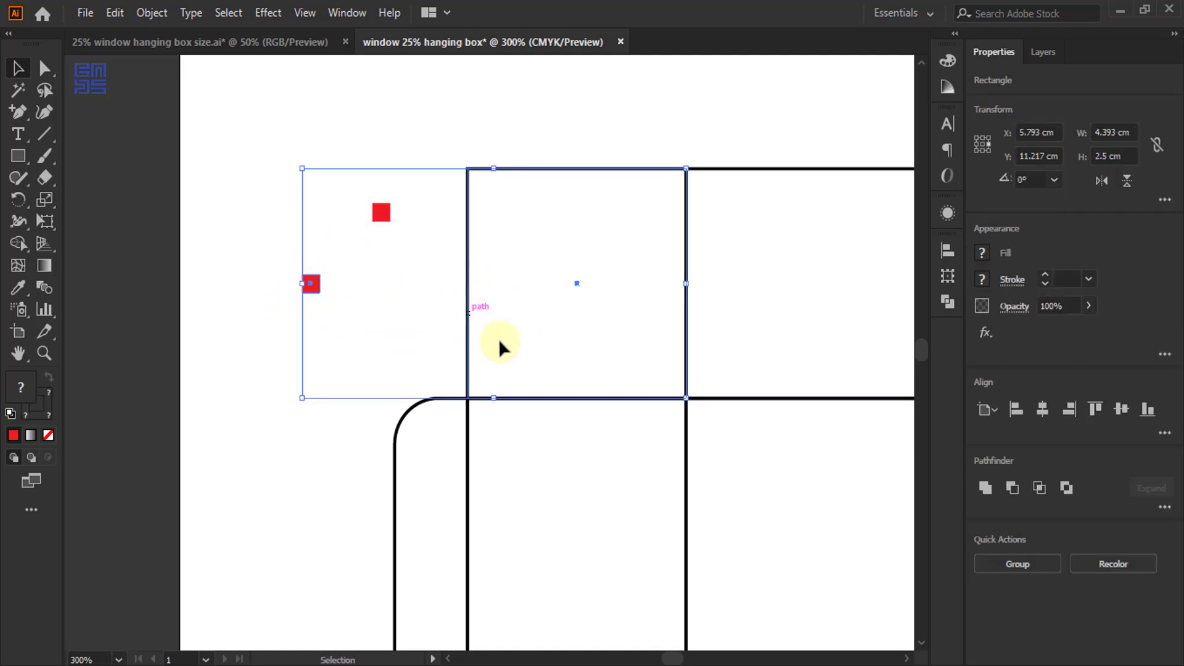
pyautogui.click(468, 251)
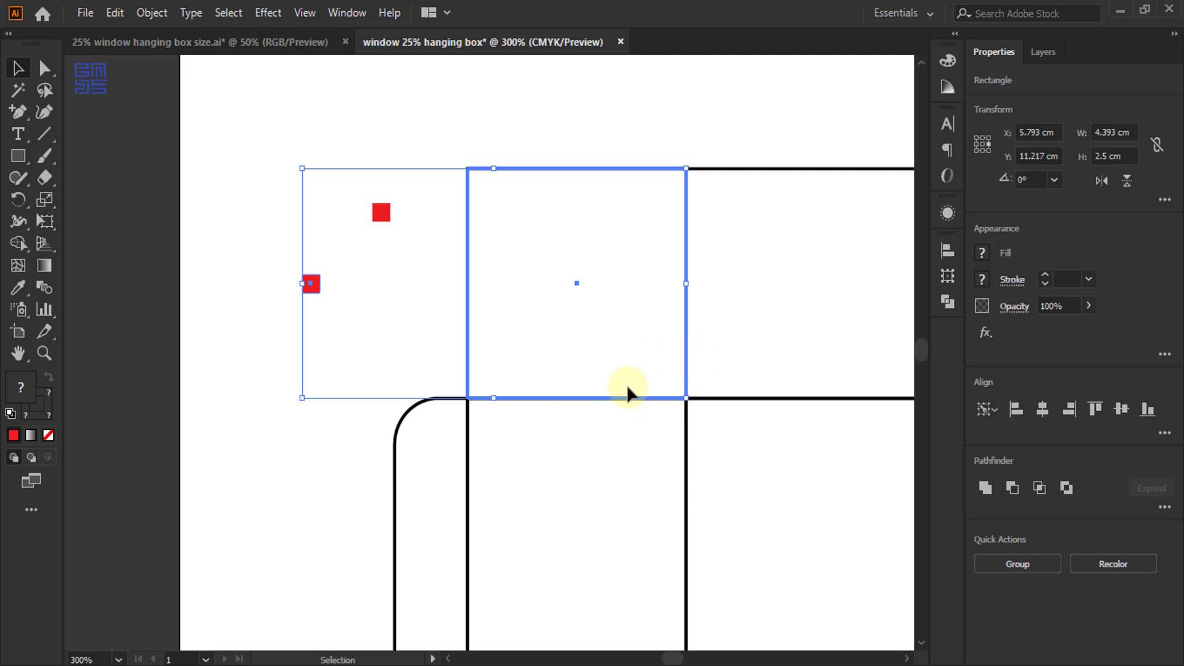
pyautogui.click(1147, 409)
pyautogui.click(1068, 408)
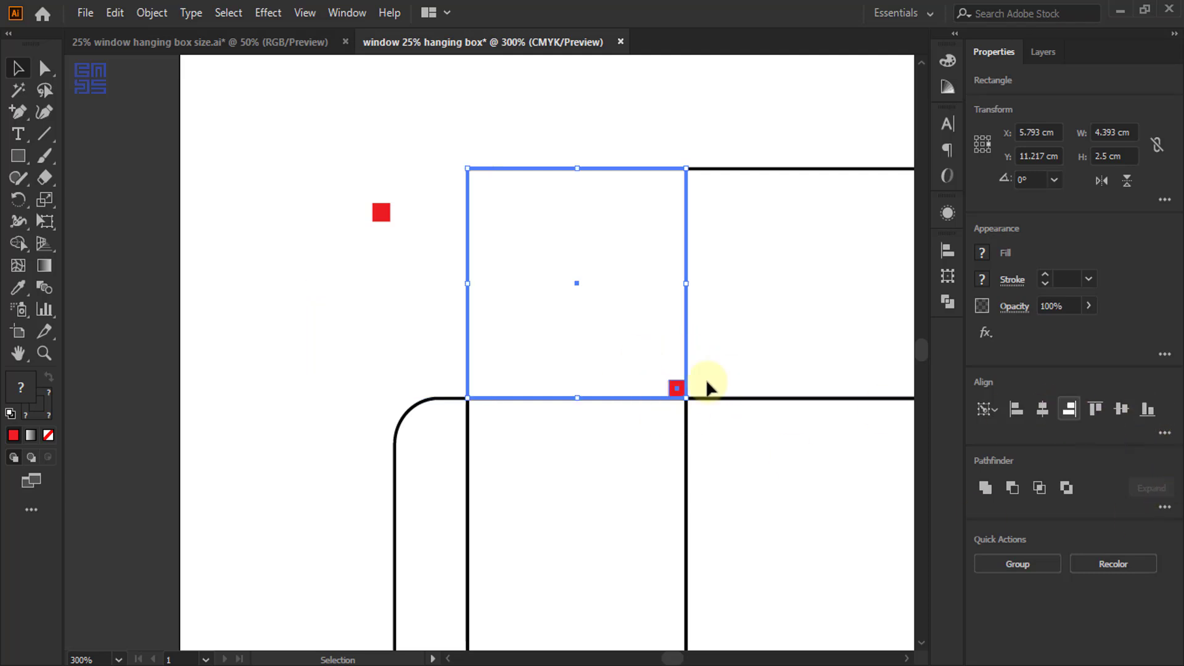
pyautogui.click(649, 435)
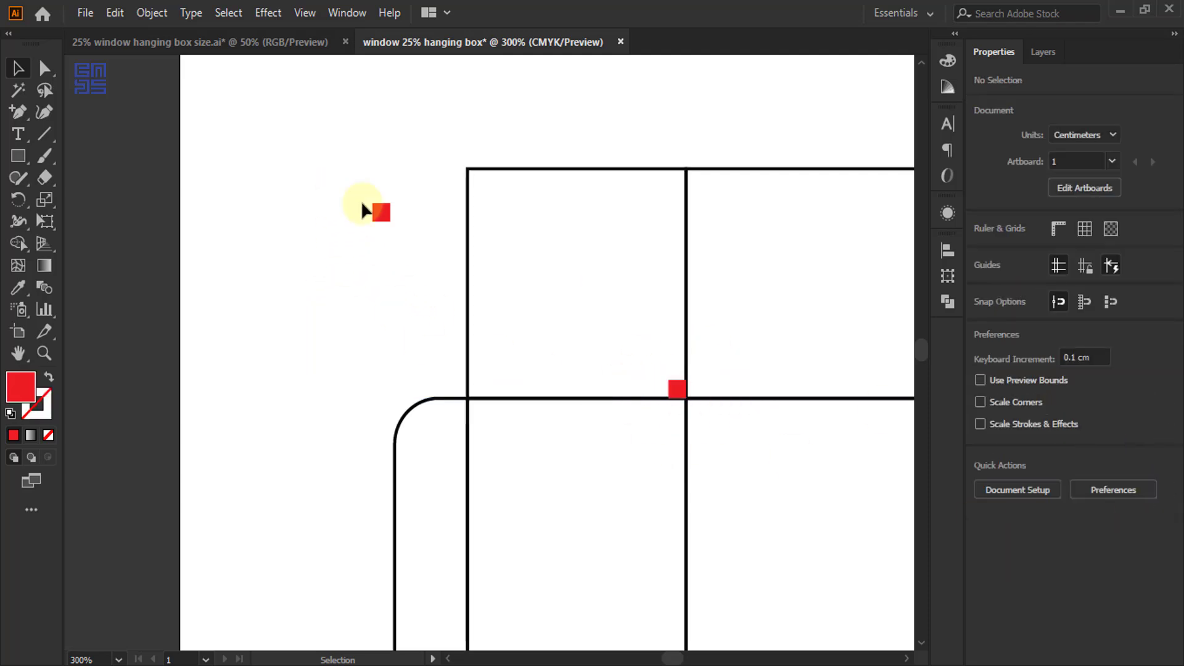
# Resize the original red square outside the panel to 0.5 × 0.5 cm
pyautogui.moveTo(367, 270); pyautogui.dragTo(369, 271)
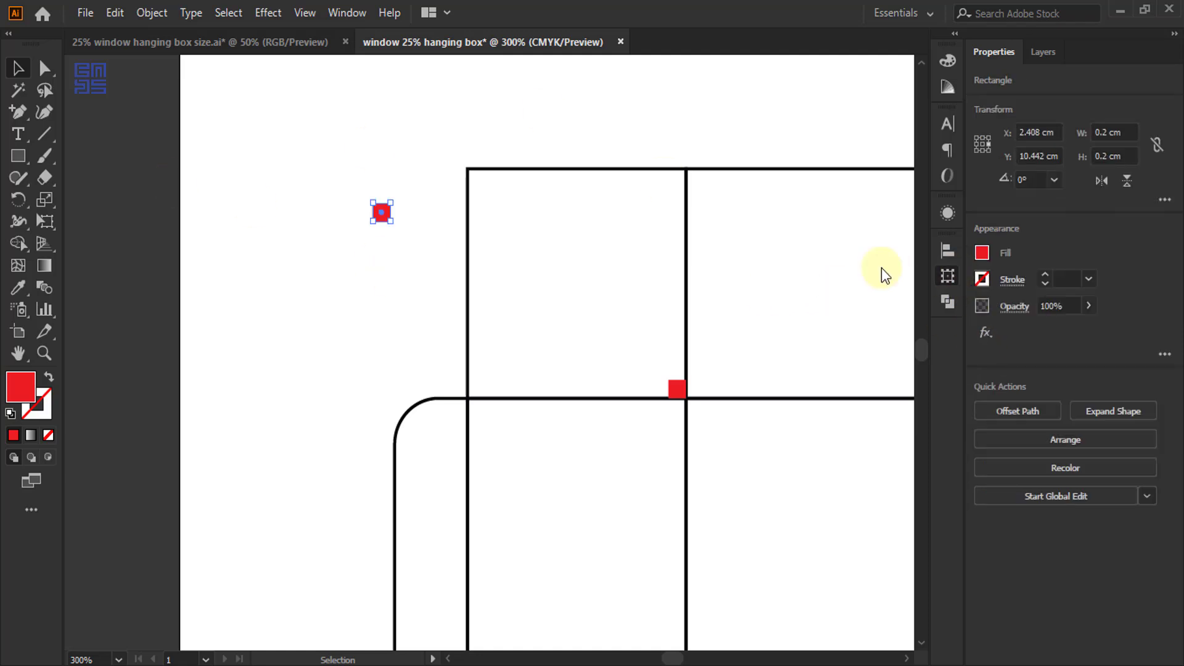
pyautogui.click(947, 275)
pyautogui.click(742, 281)
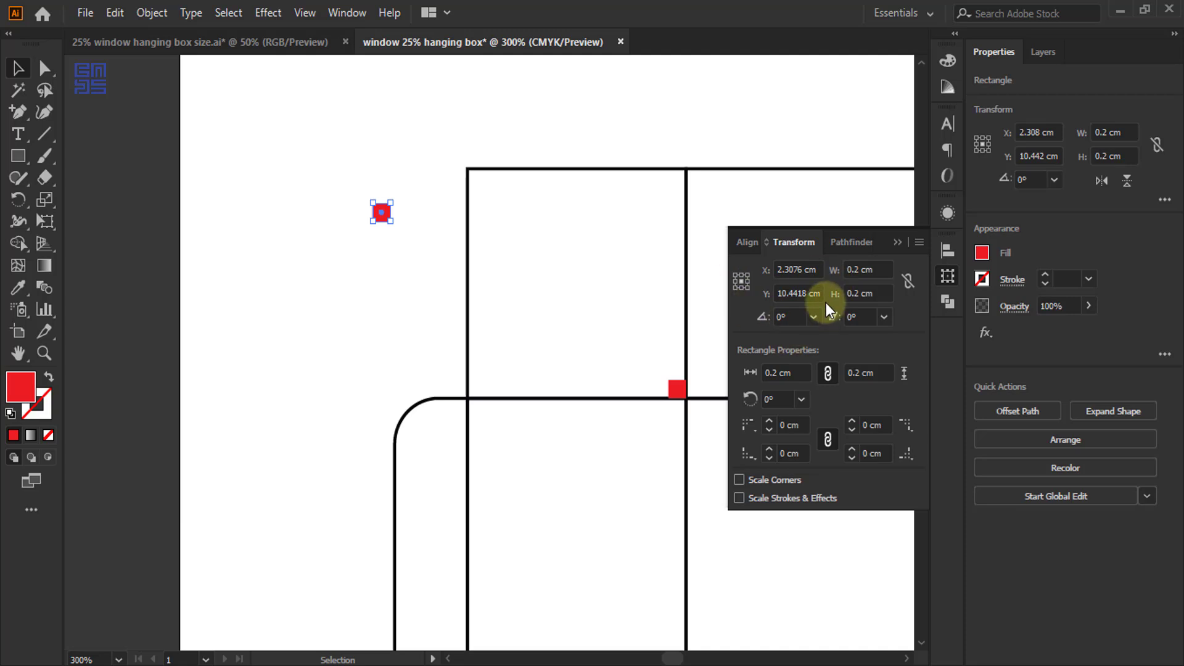
pyautogui.doubleClick(860, 271)
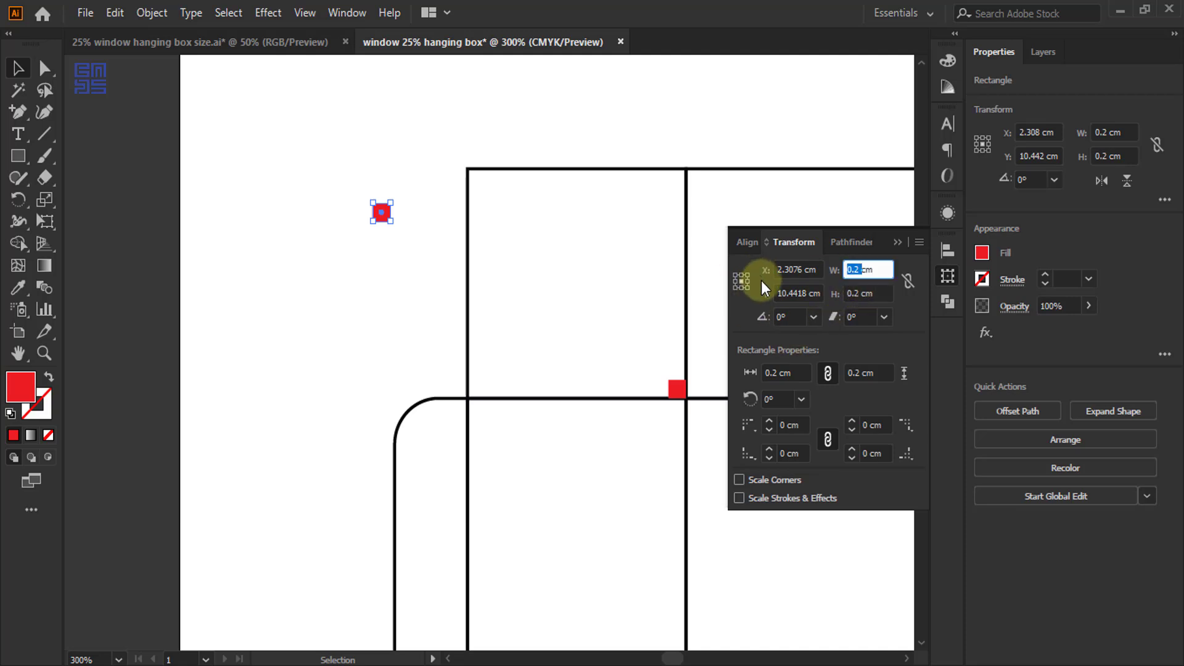
pyautogui.write('0.5')
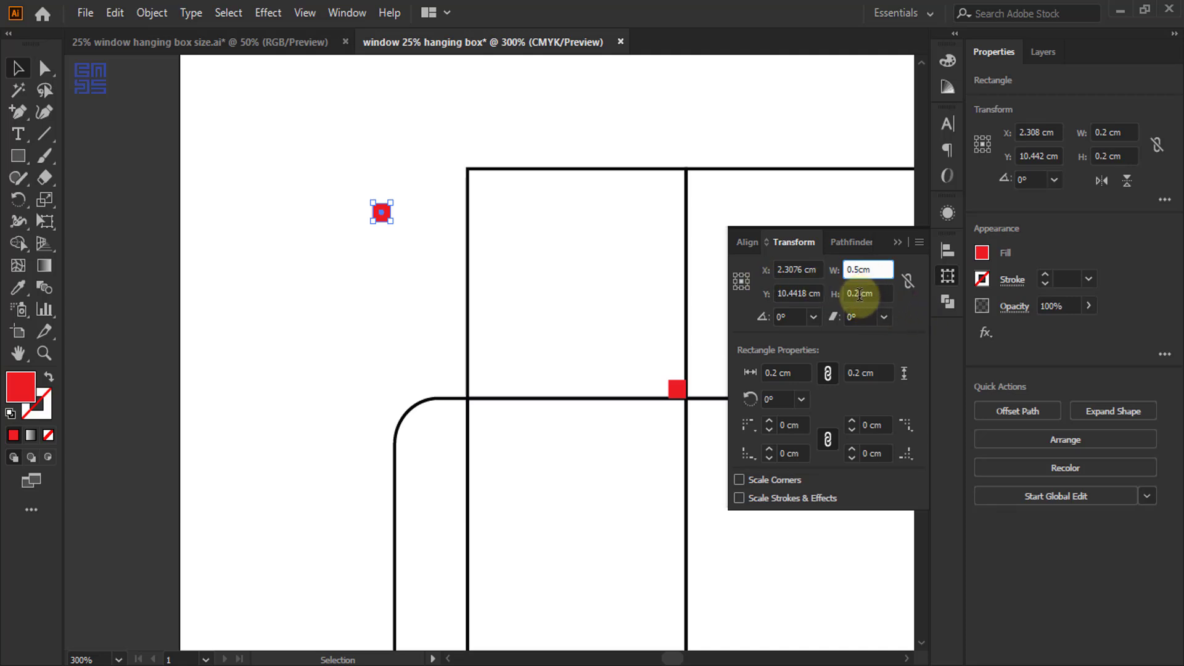
pyautogui.press('Tab')
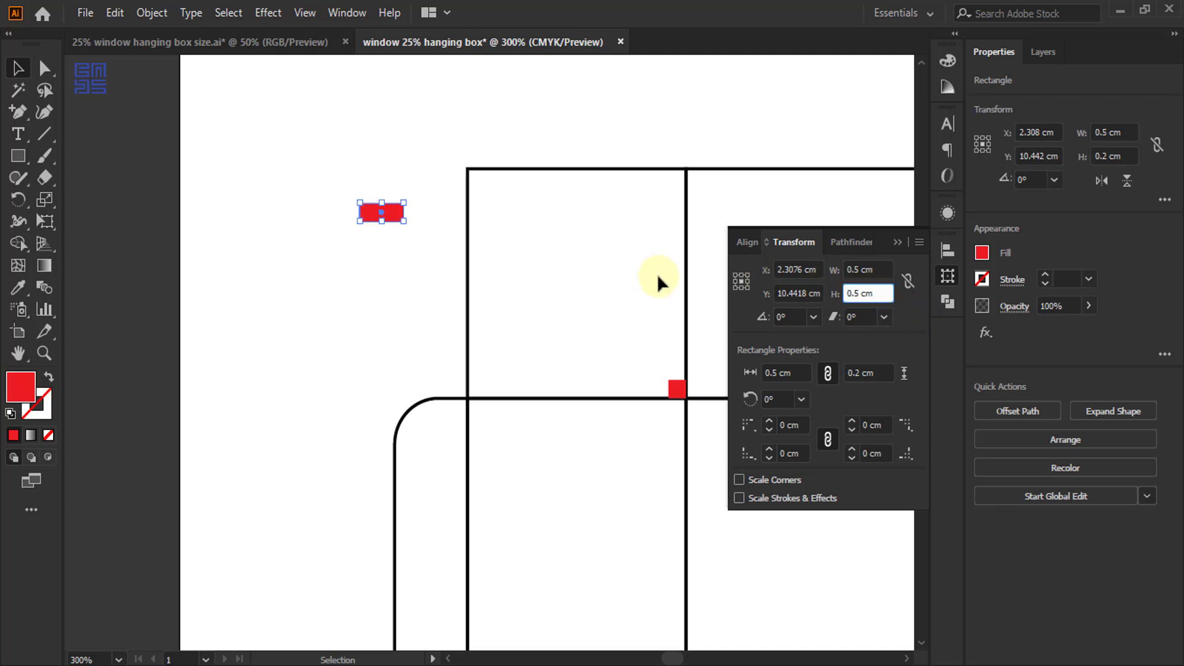
pyautogui.press('Return')
pyautogui.click(895, 241)
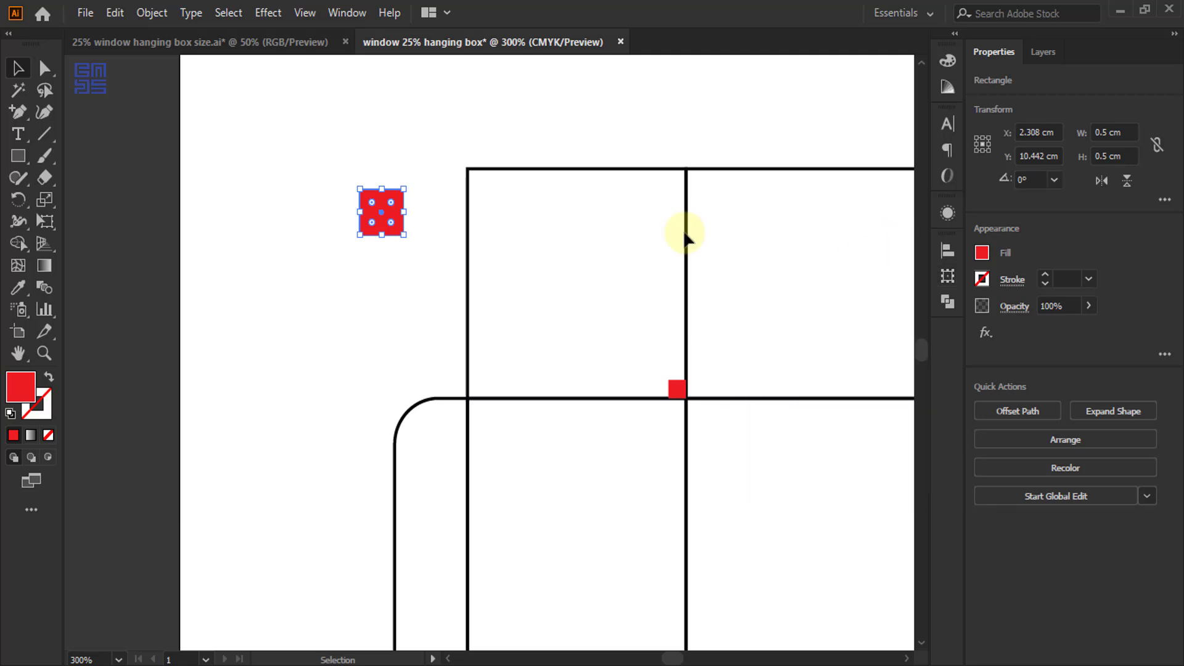
# Align the 0.5 cm red square to the top-right corner of the 2.5 cm square panel and deselect everything
pyautogui.moveTo(455, 119); pyautogui.dragTo(616, 170)
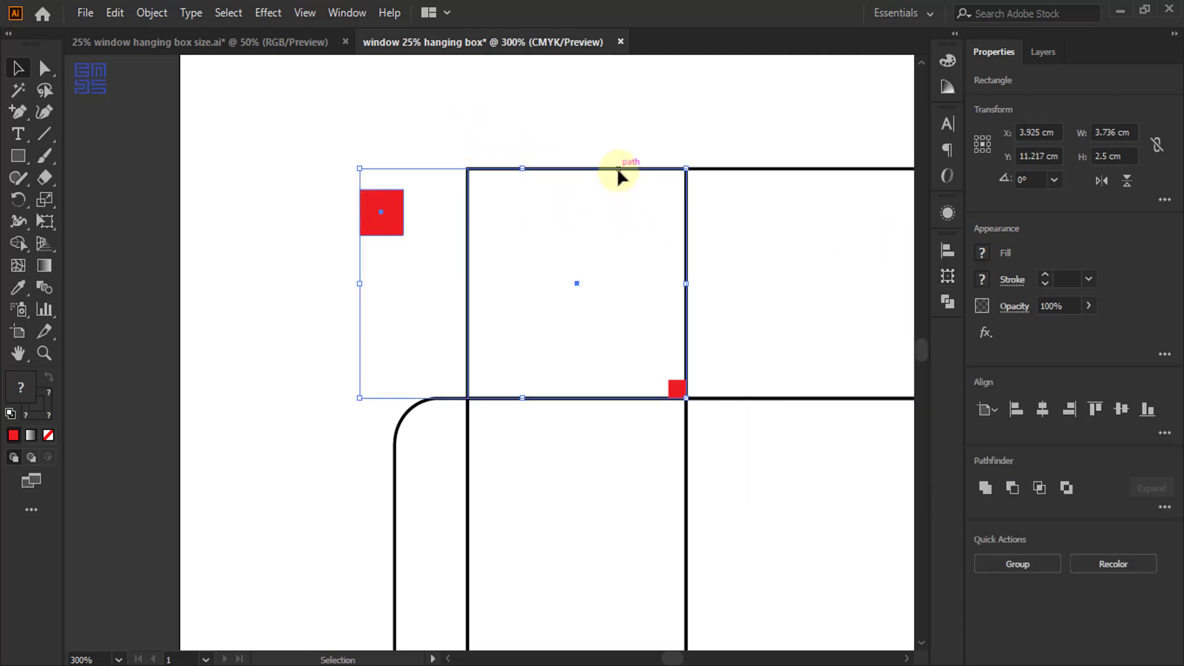
pyautogui.click(617, 170)
pyautogui.click(1068, 410)
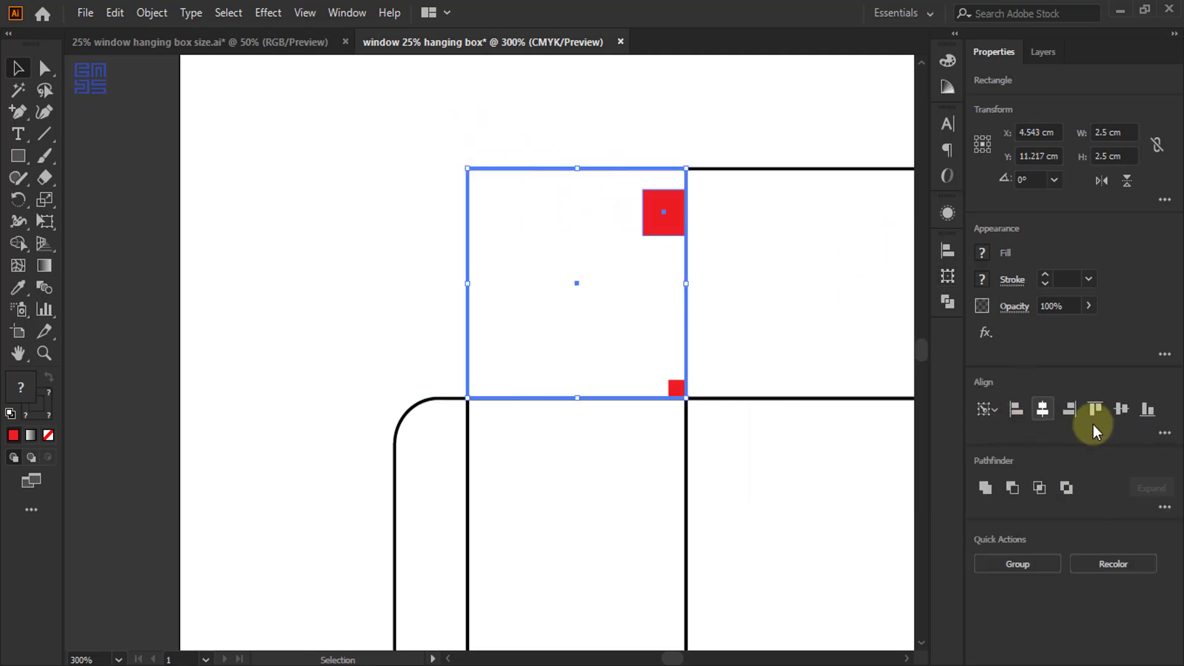
pyautogui.click(1095, 409)
pyautogui.click(332, 225)
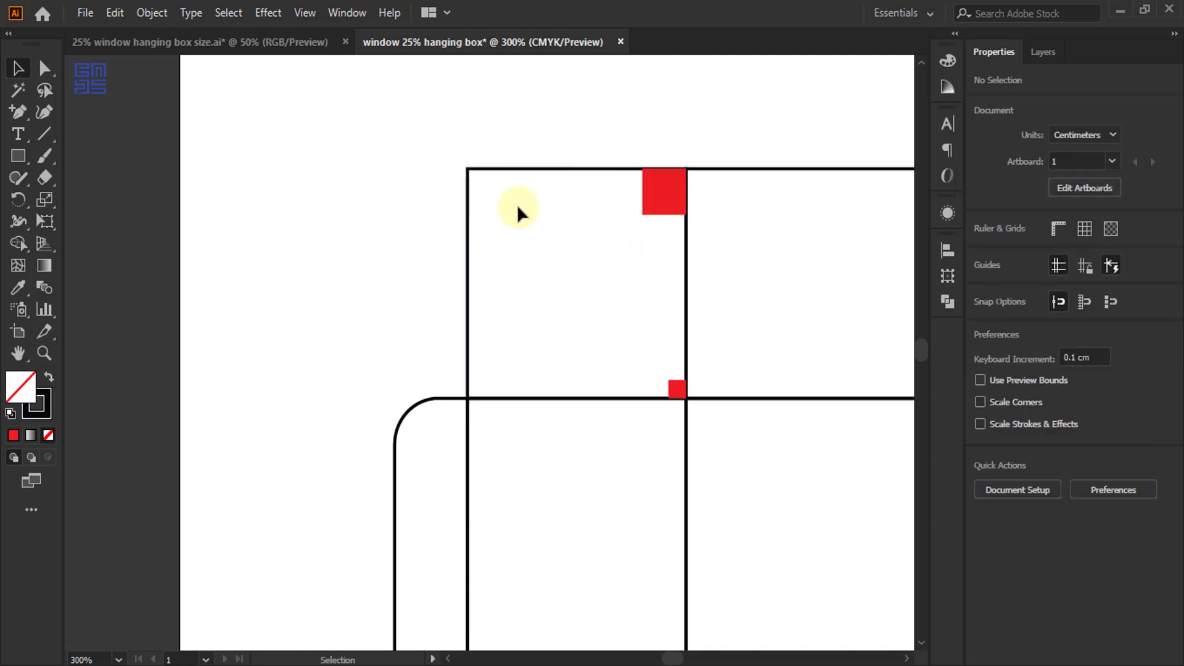
# Show the rulers and place guides along the left and bottom edges of the 0.5 cm red square
pyautogui.click(664, 188)
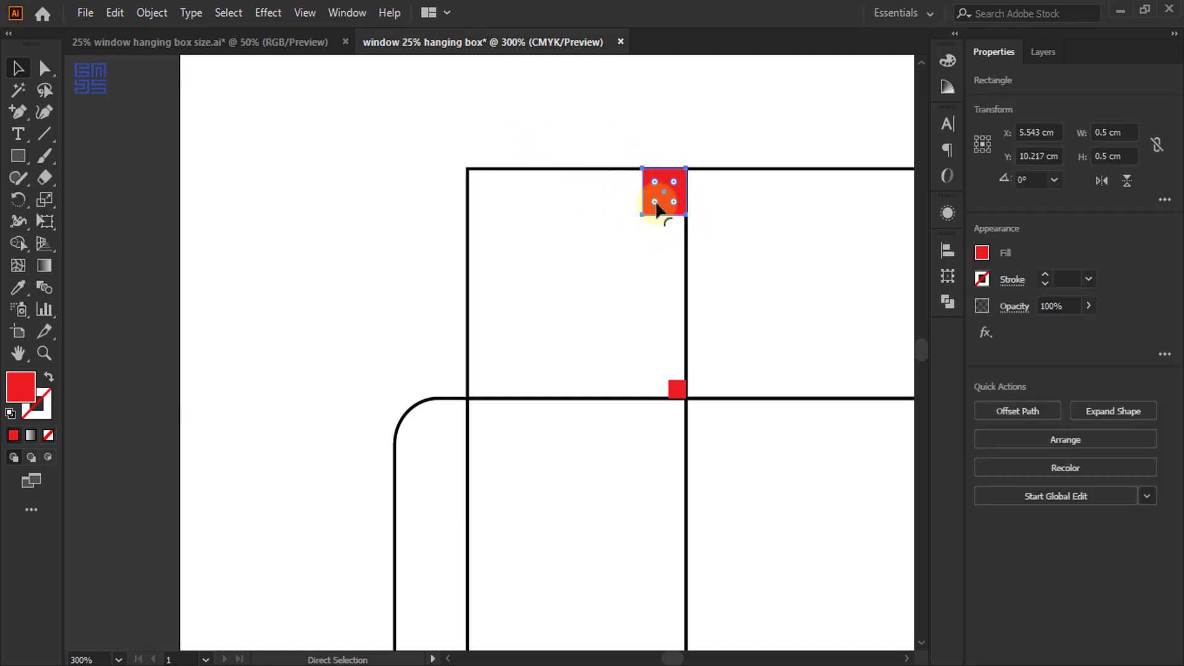
pyautogui.hotkey('ctrl', 'r')
pyautogui.press('v')
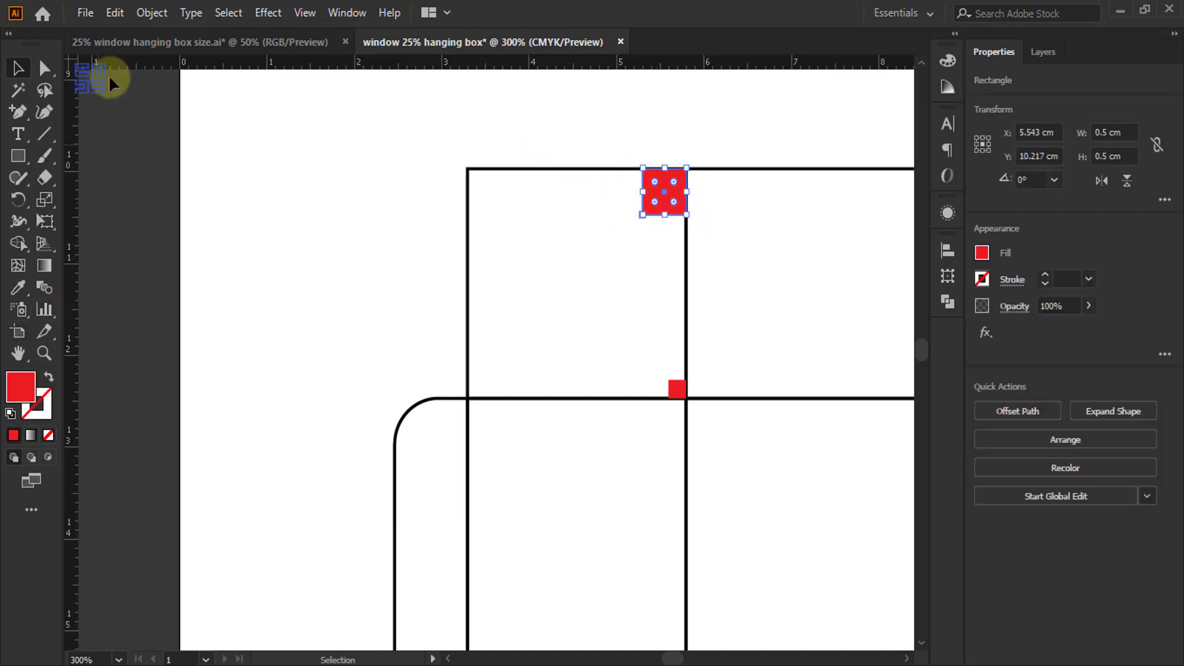
pyautogui.moveTo(73, 185); pyautogui.dragTo(643, 261)
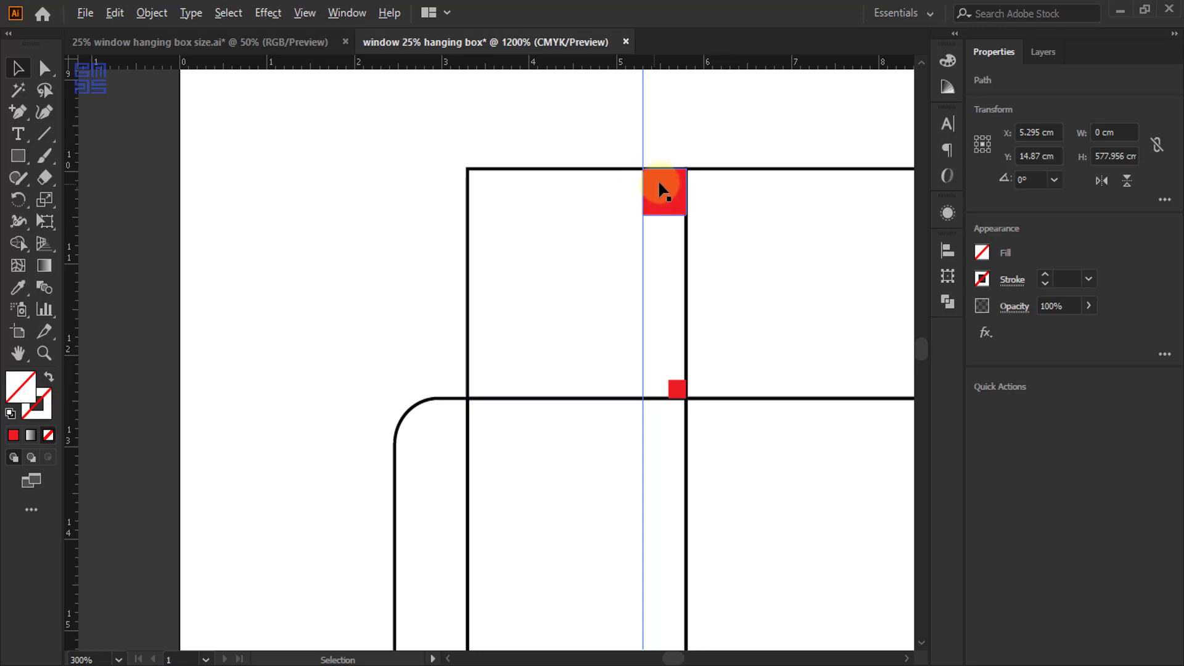
pyautogui.scroll(4, 654, 184)
pyautogui.scroll(-2, 564, 269)
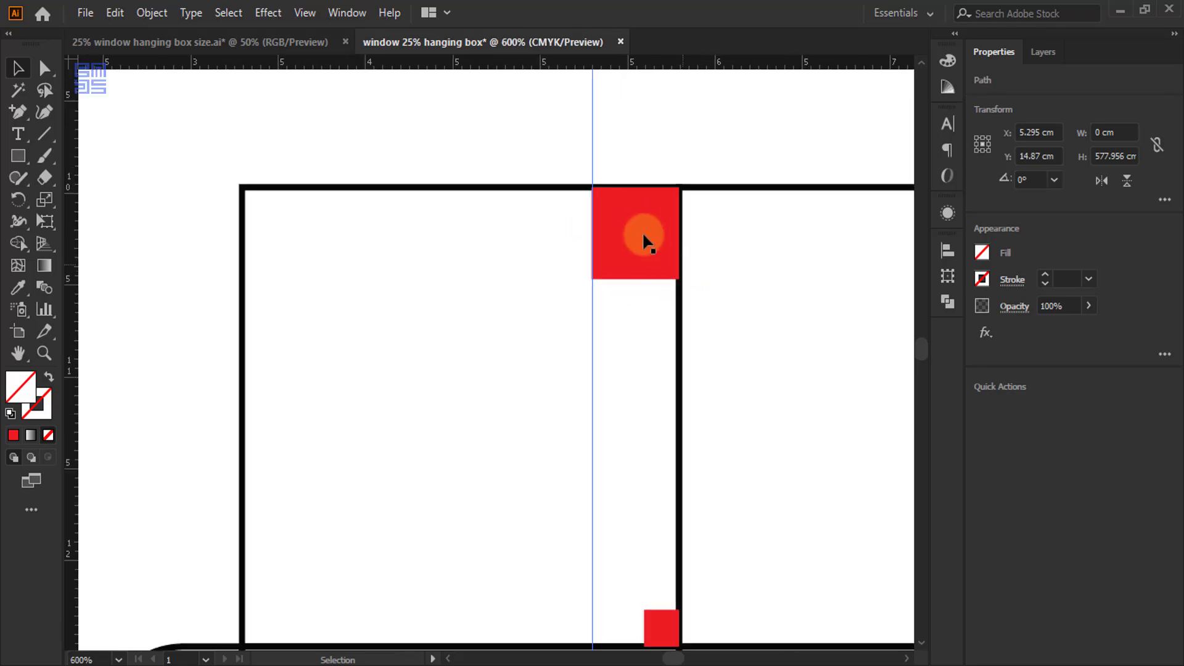
pyautogui.click(641, 234)
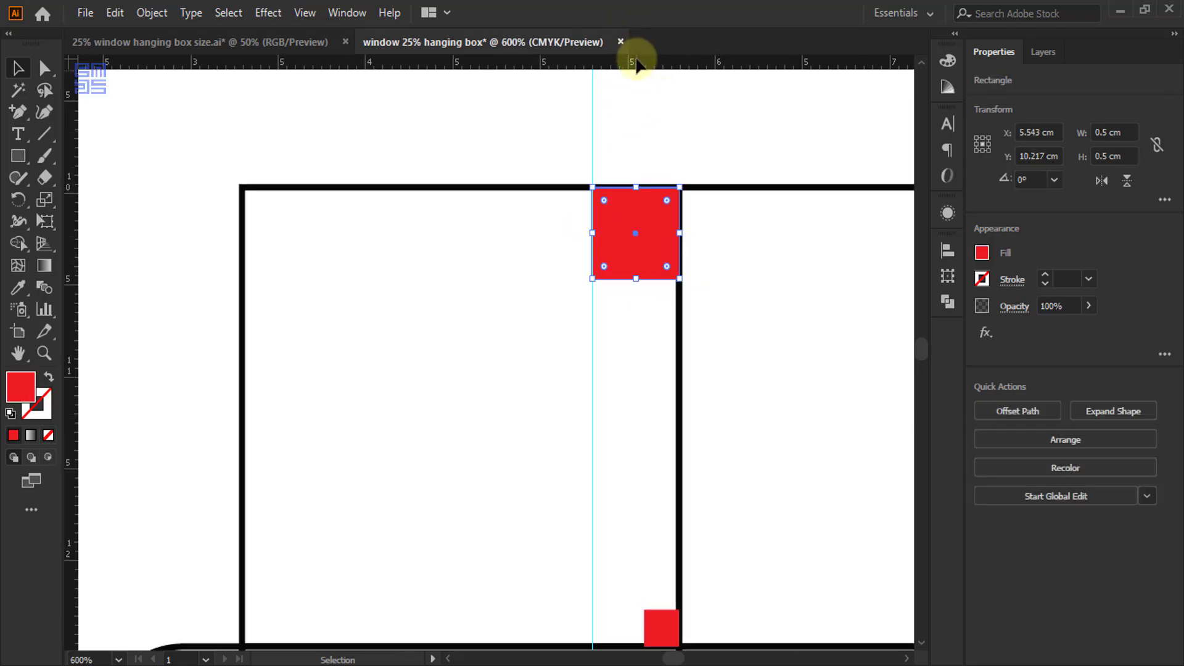
pyautogui.moveTo(634, 62); pyautogui.dragTo(635, 275)
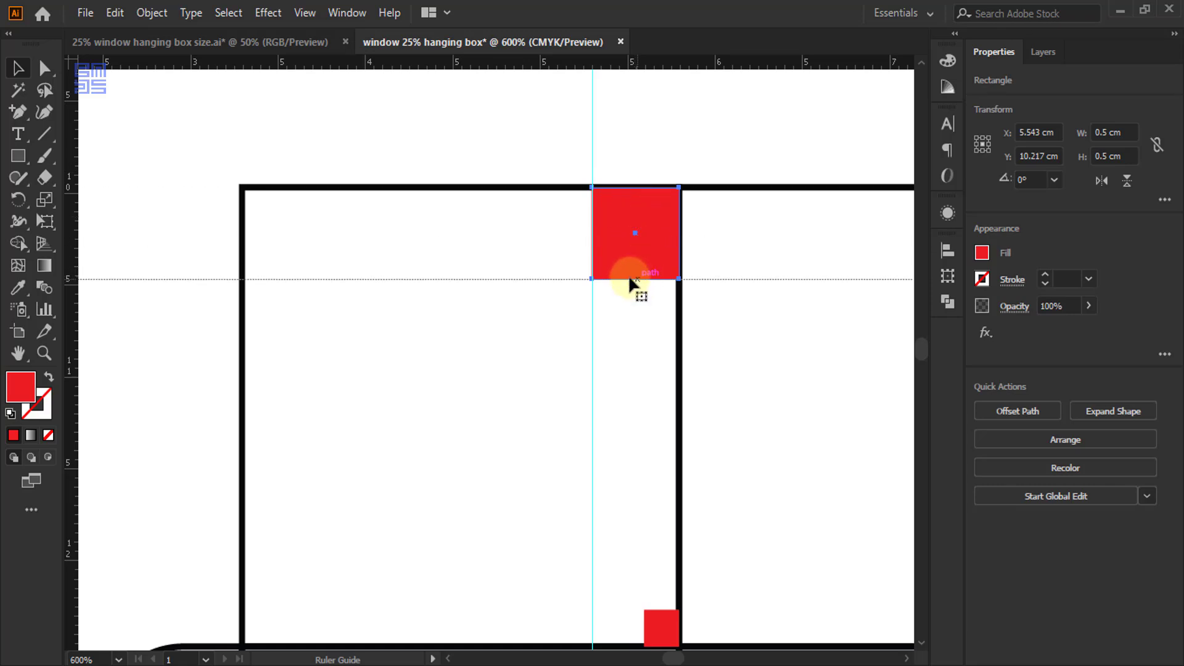
# Place guides along the top and left edges of the 0.2 cm red square
pyautogui.moveTo(536, 388); pyautogui.dragTo(512, 165)
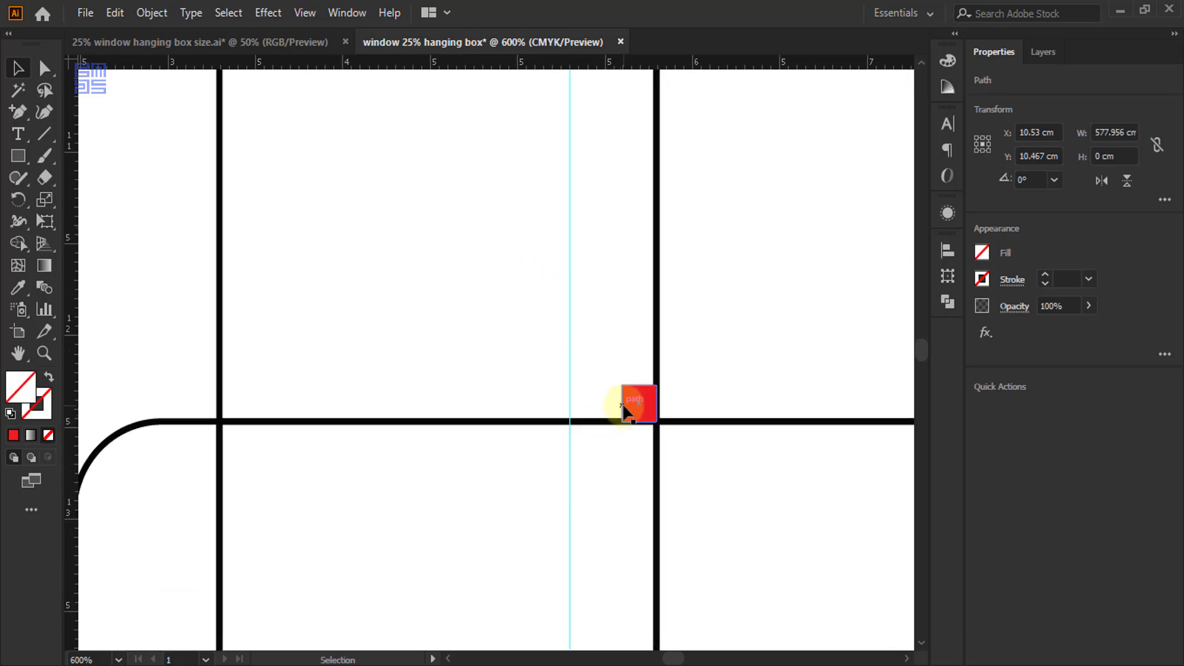
pyautogui.click(629, 402)
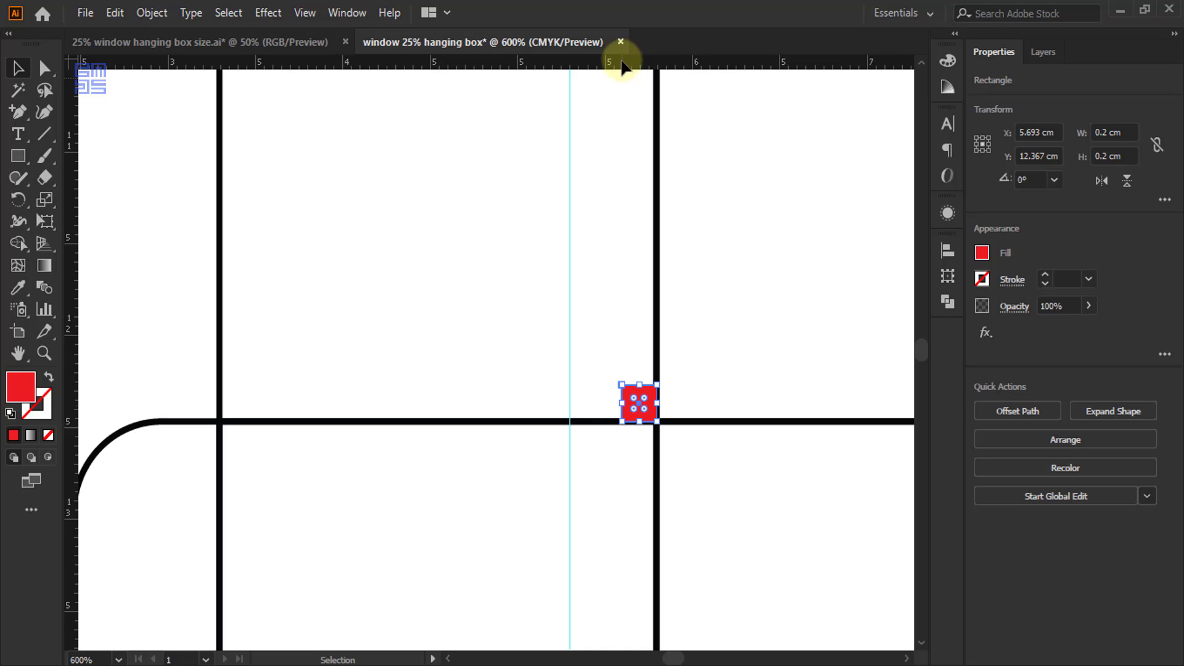
pyautogui.moveTo(621, 66); pyautogui.dragTo(644, 385)
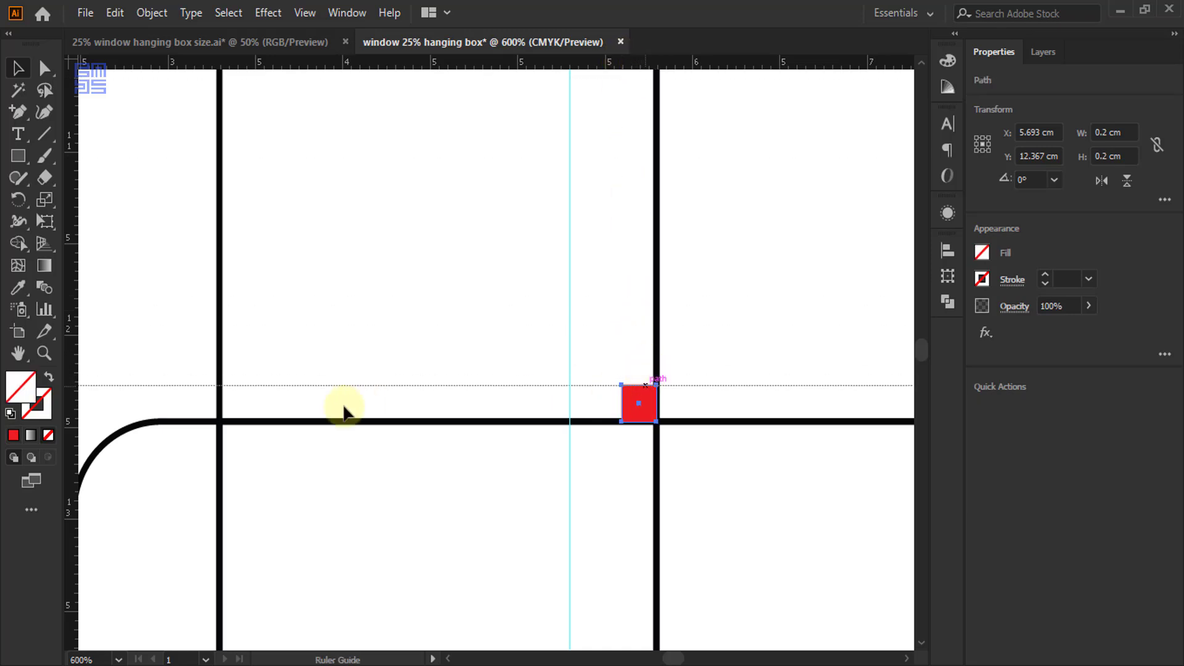
pyautogui.click(636, 410)
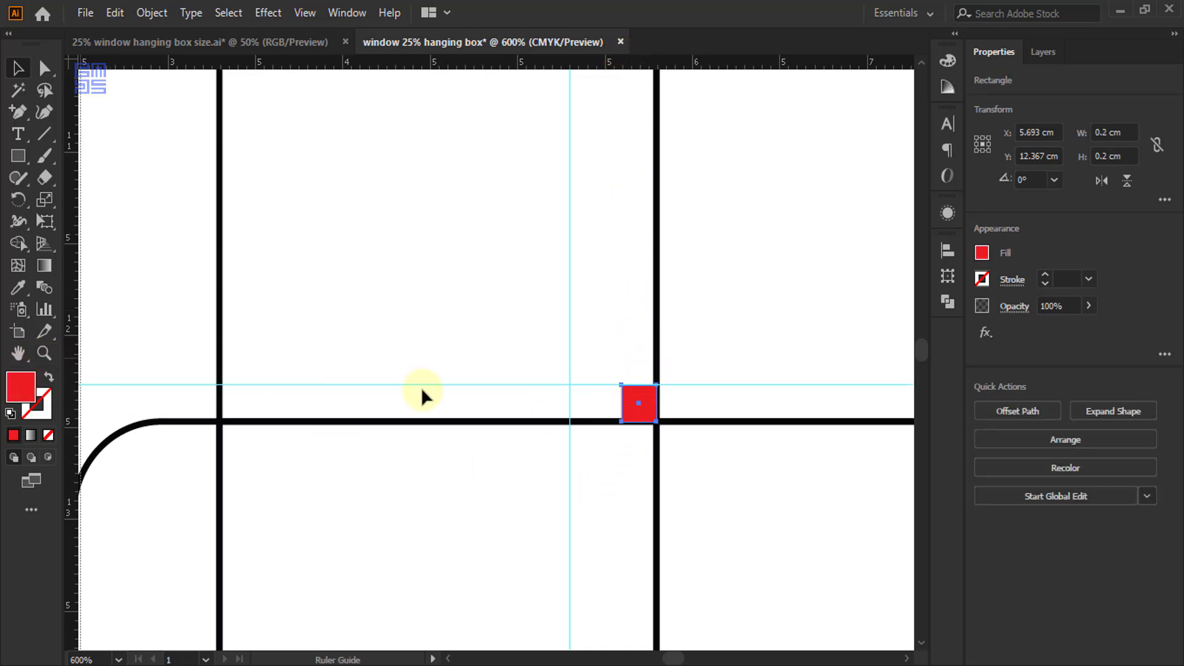
pyautogui.moveTo(422, 394); pyautogui.dragTo(621, 404)
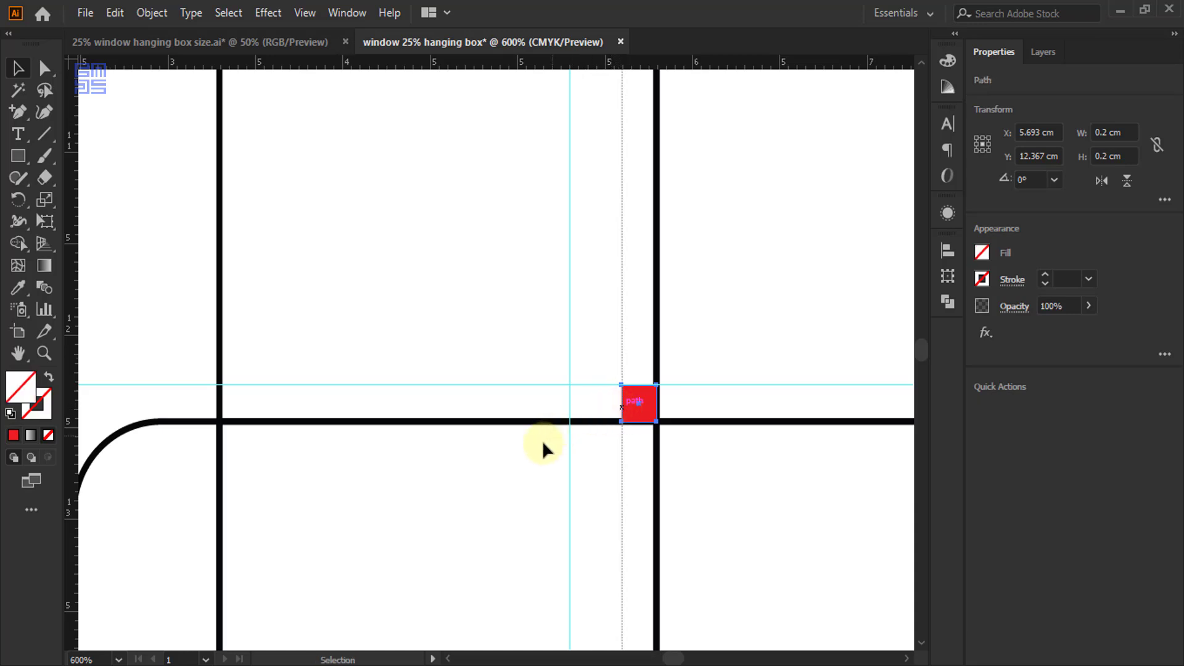
pyautogui.click(620, 460)
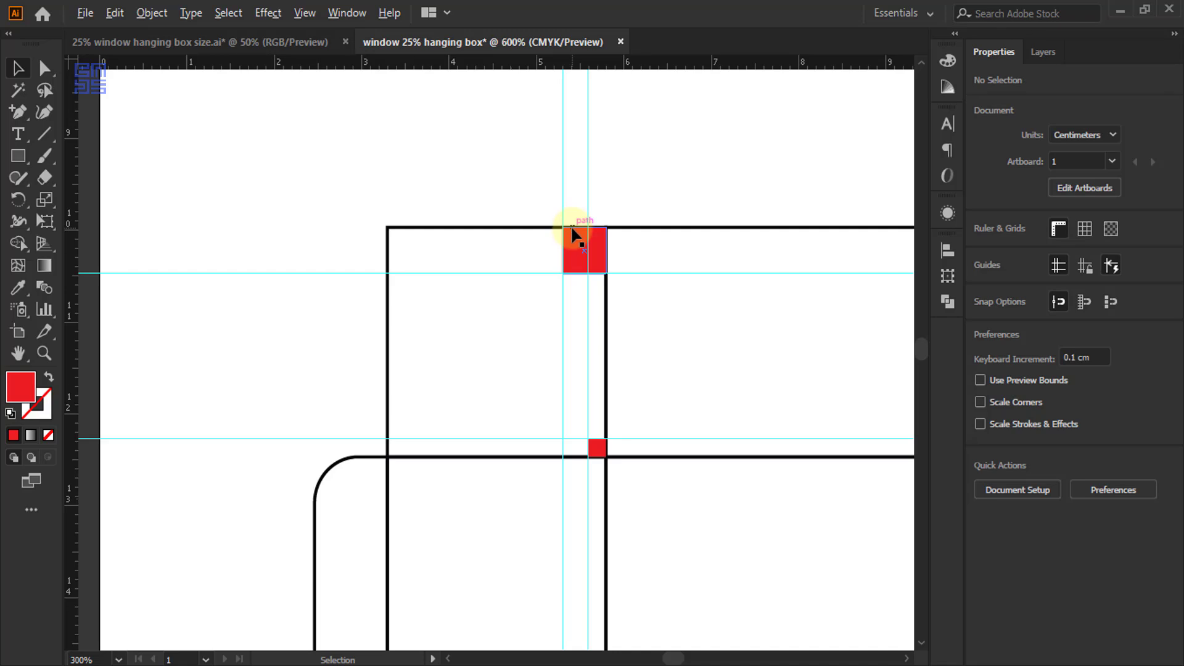
# Place a horizontal guide through the centre of the 0.5 cm red square
pyautogui.scroll(4, 574, 241)
pyautogui.scroll(2, 602, 278)
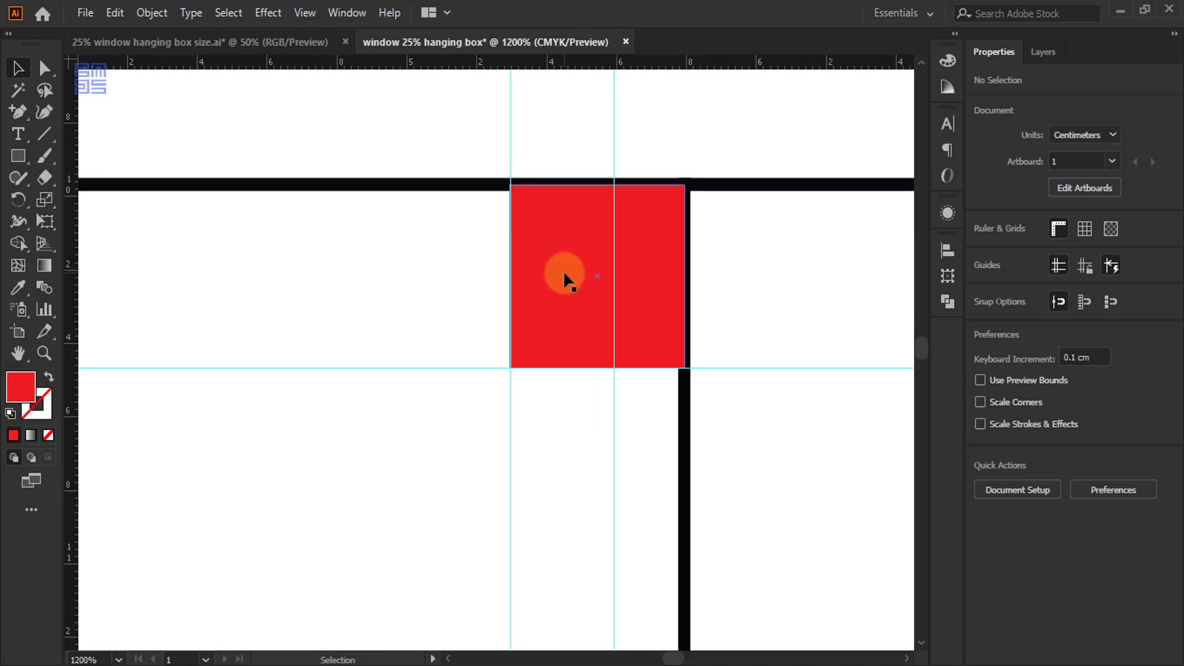
pyautogui.click(648, 275)
pyautogui.moveTo(591, 62); pyautogui.dragTo(593, 277)
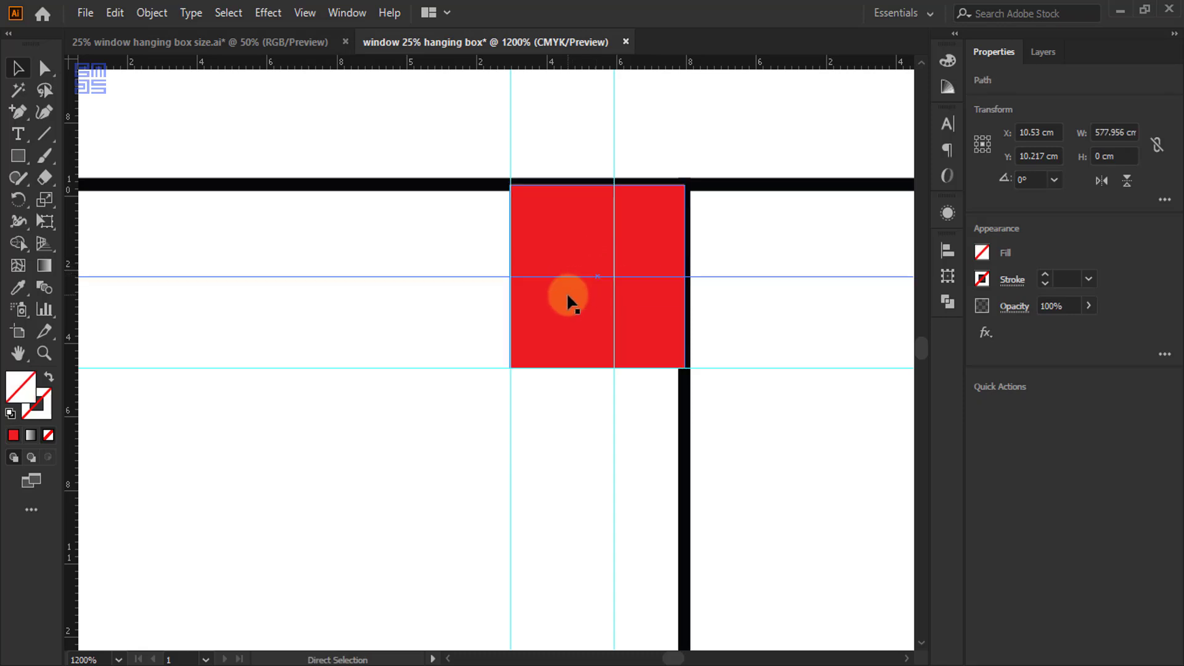
# Add an anchor point on the 2.5 cm panel's bottom edge where the guide along the 0.2 cm red square's left edge crosses it
pyautogui.click(568, 296)
pyautogui.scroll(-3, 605, 219)
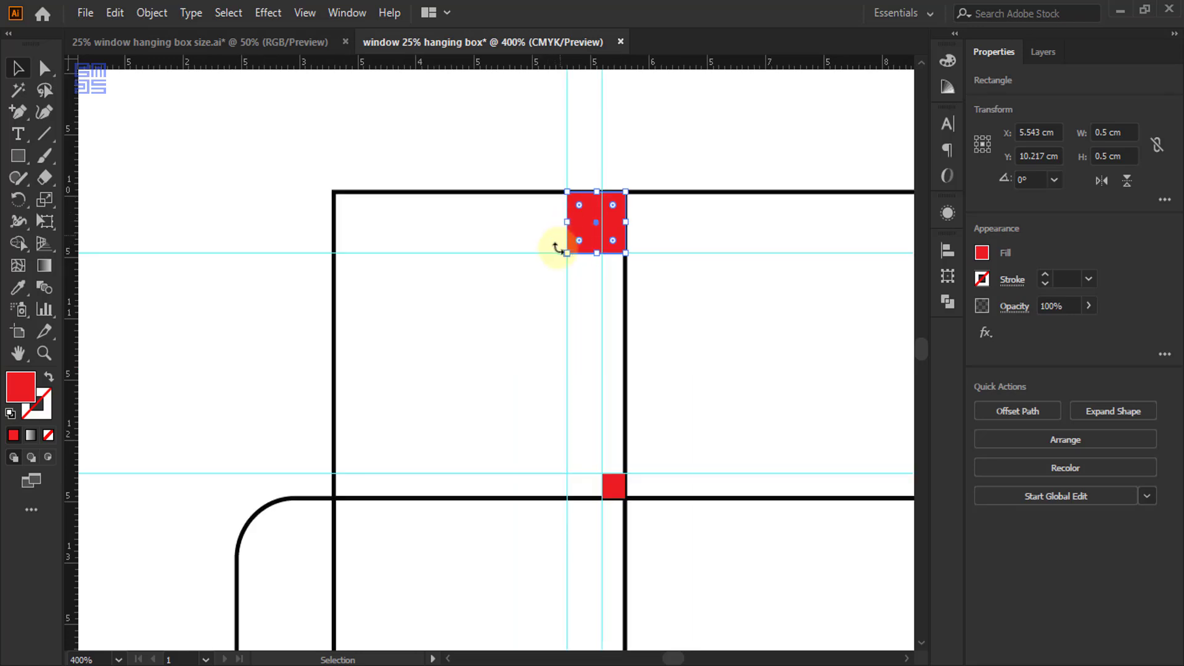
pyautogui.click(335, 156)
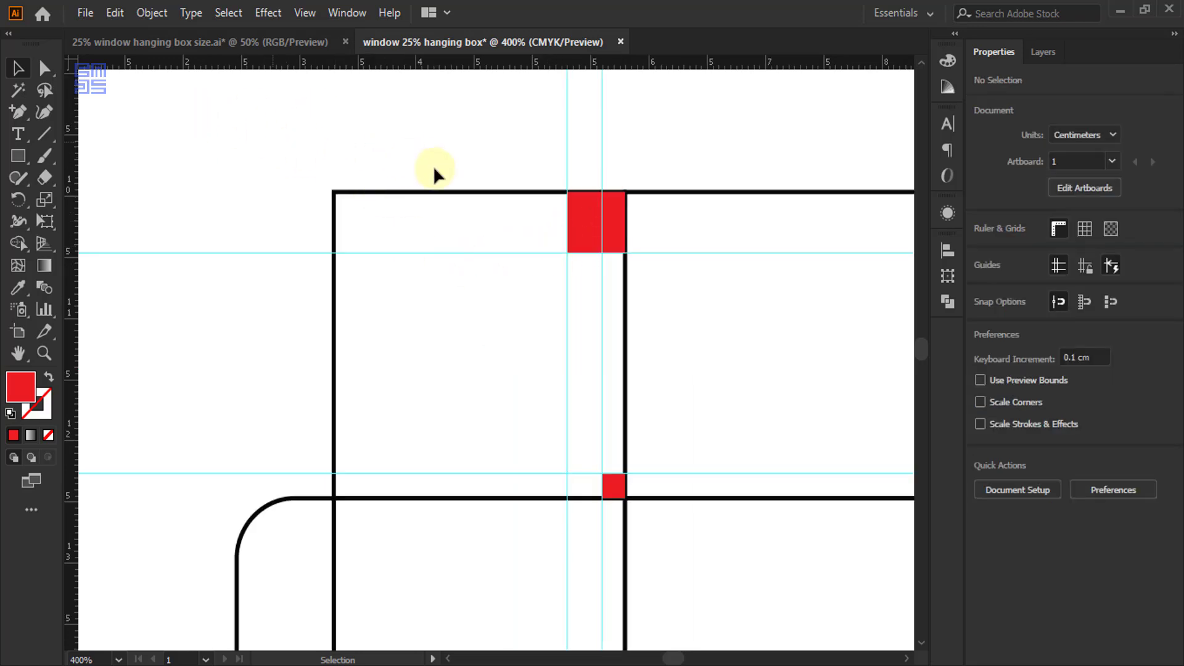
pyautogui.moveTo(14, 112); pyautogui.dragTo(88, 133)
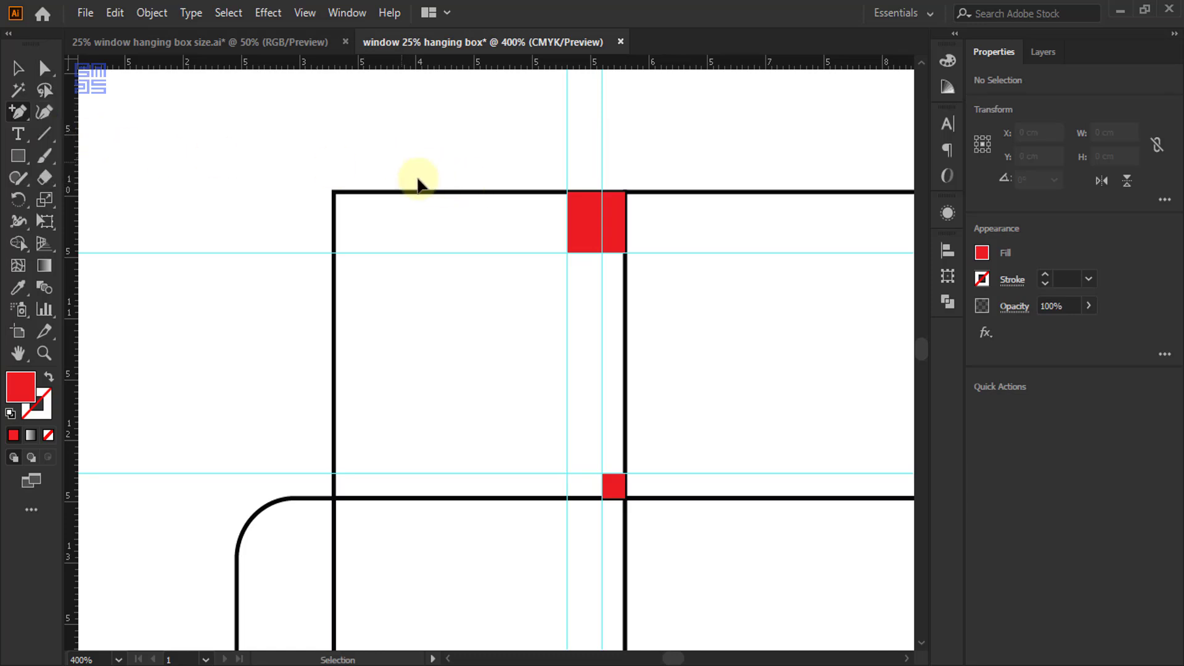
pyautogui.click(397, 193)
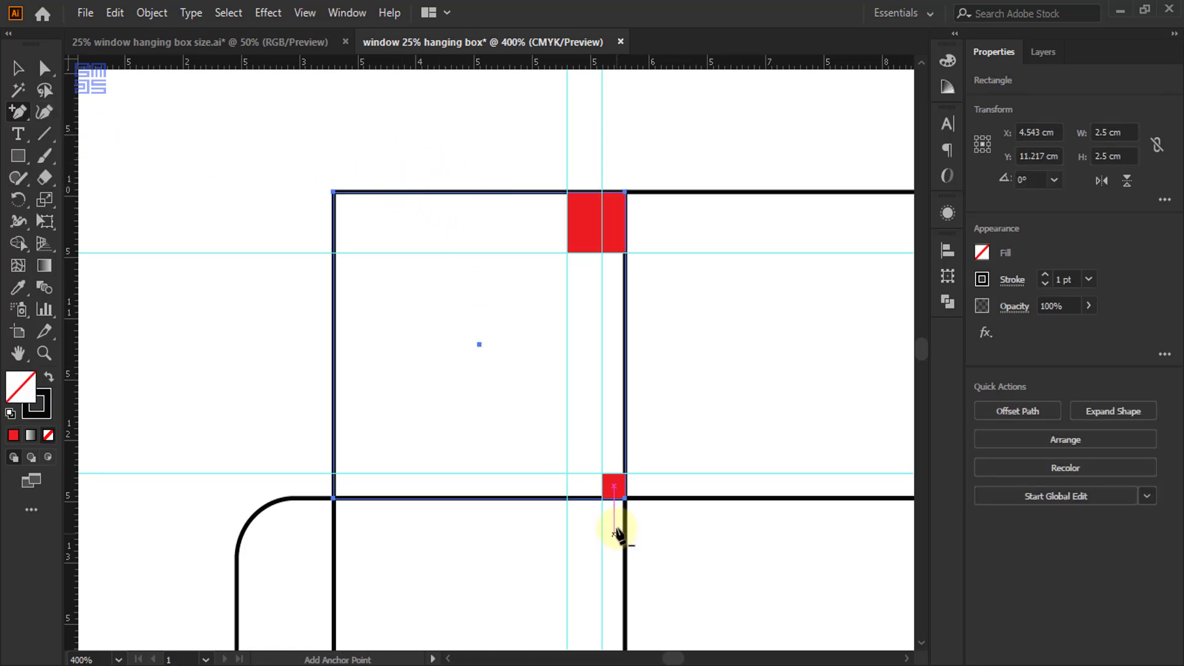
pyautogui.scroll(3, 622, 524)
pyautogui.scroll(4, 568, 478)
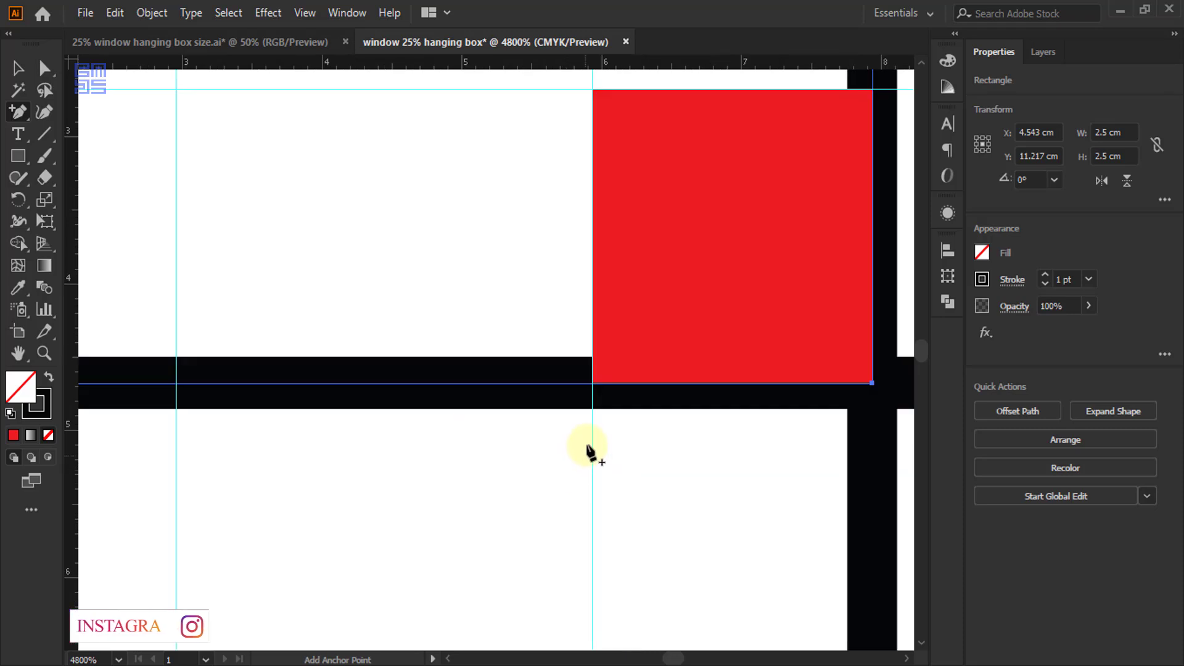
pyautogui.click(594, 383)
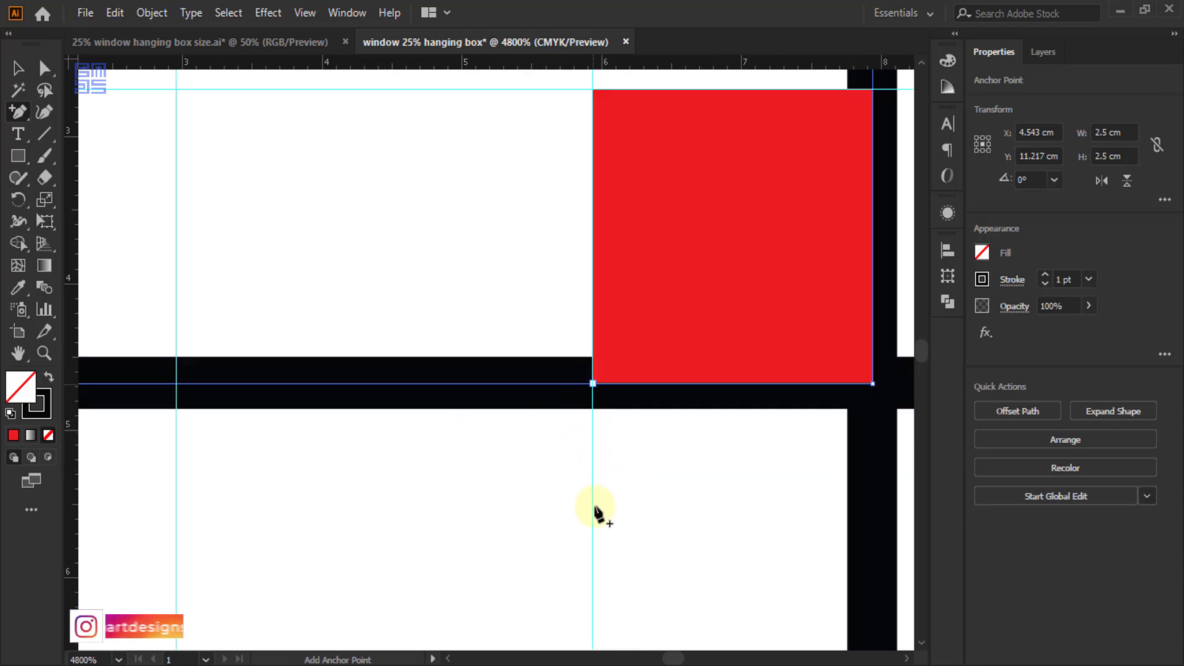
# Add an anchor point on the panel's top edge where the guide along the 0.5 cm red square's left edge crosses it
pyautogui.scroll(-3, 608, 518)
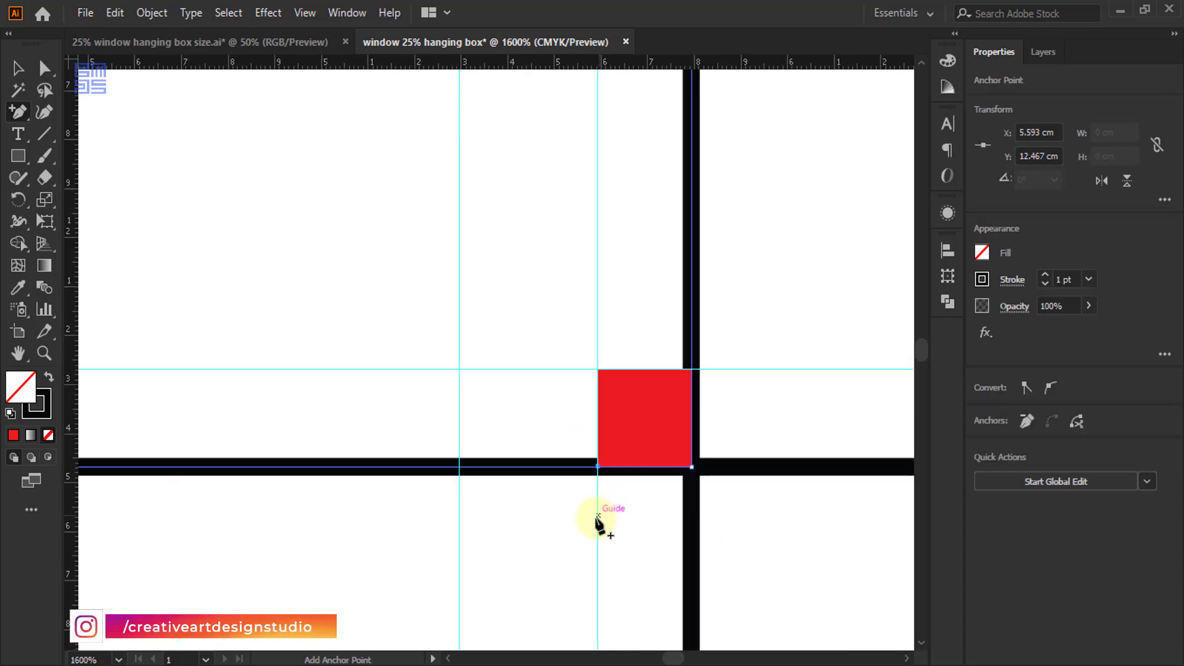
pyautogui.scroll(1, 608, 523)
pyautogui.scroll(-3, 604, 528)
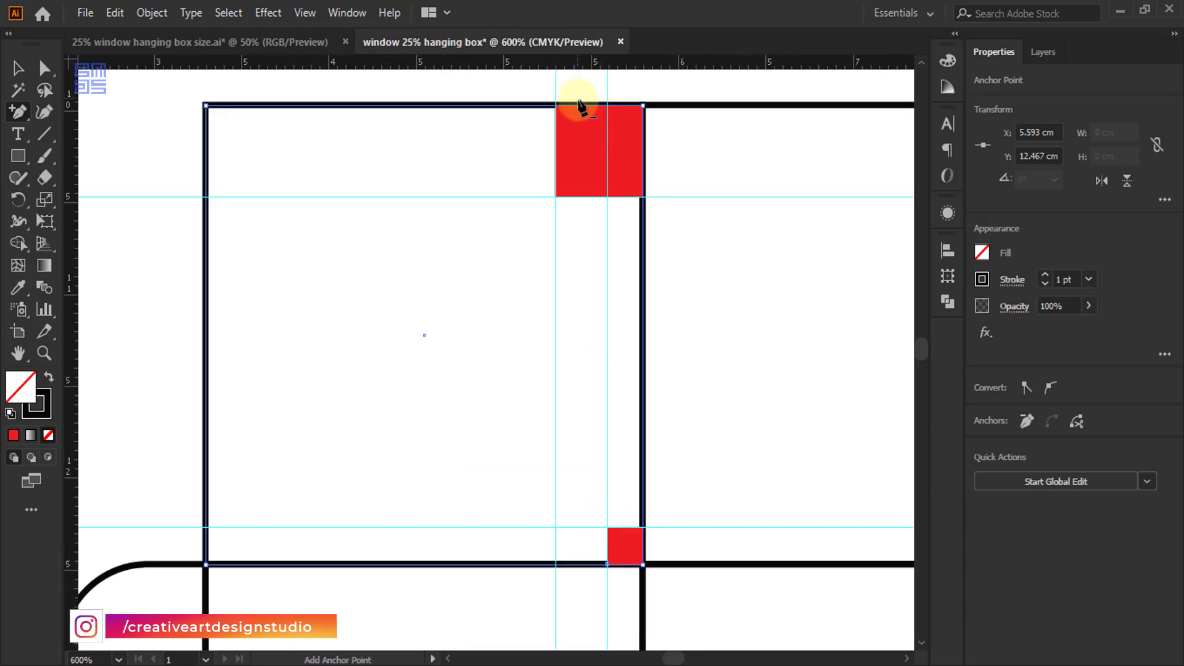
pyautogui.scroll(4, 579, 105)
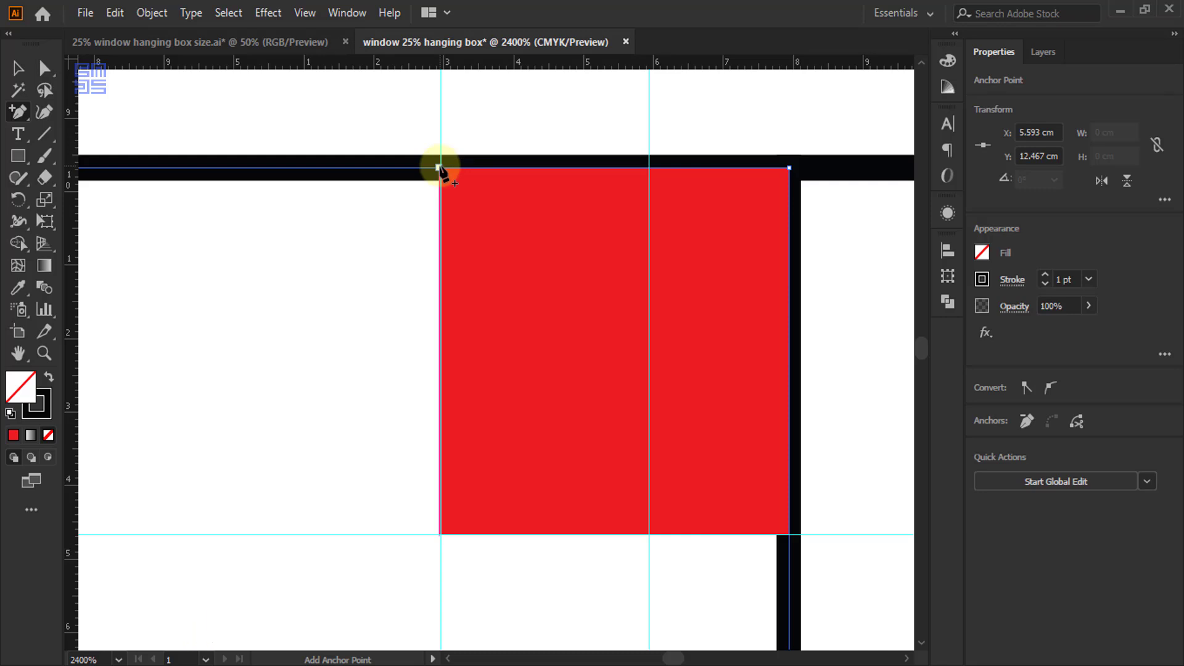
pyautogui.hotkey('ctrl', '-')
pyautogui.hotkey('ctrl', '-')
pyautogui.hotkey('ctrl', '-')
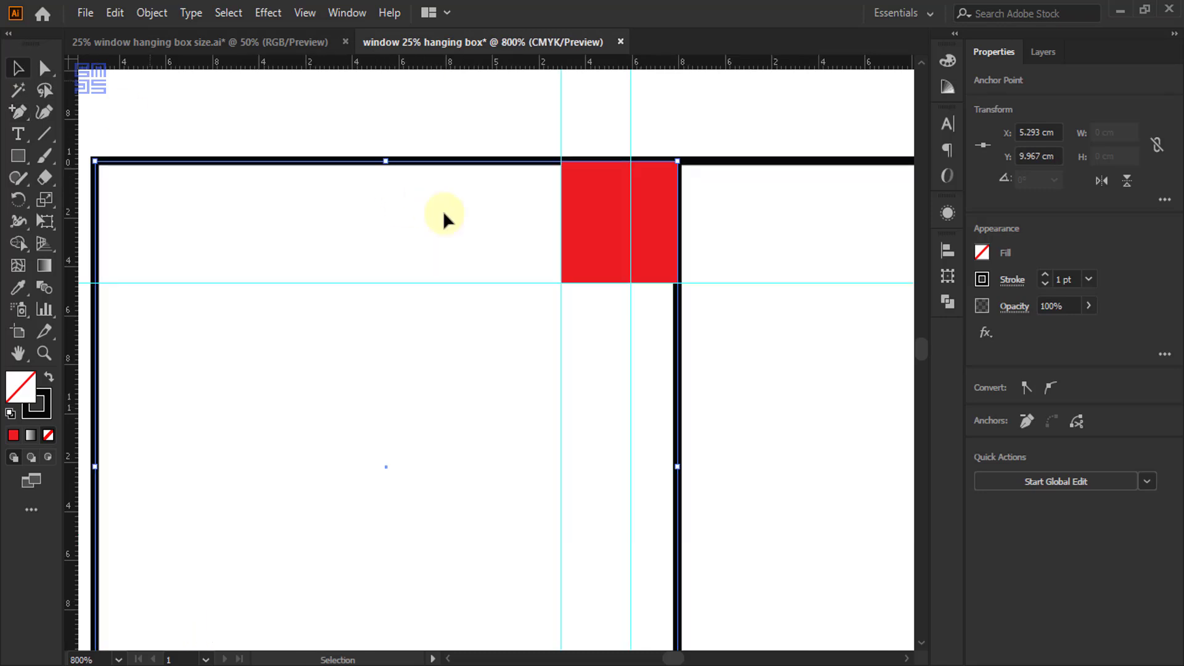
# Place a horizontal guide through the centre of the 0.5 cm red square
pyautogui.click(607, 234)
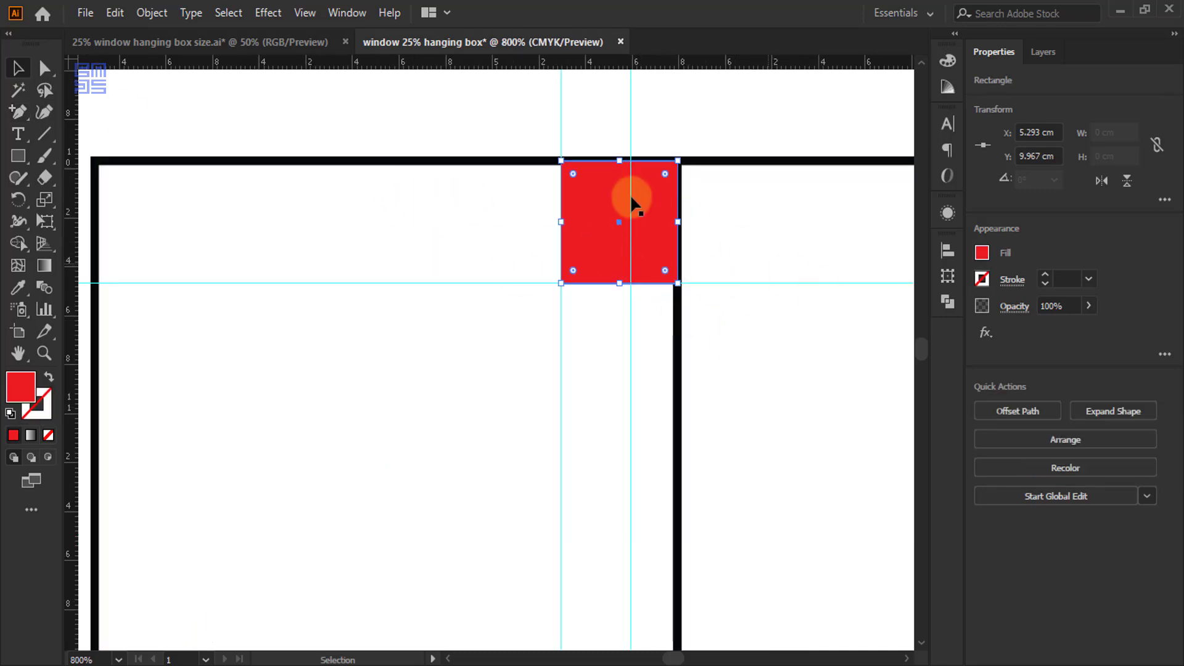
pyautogui.scroll(2, 620, 204)
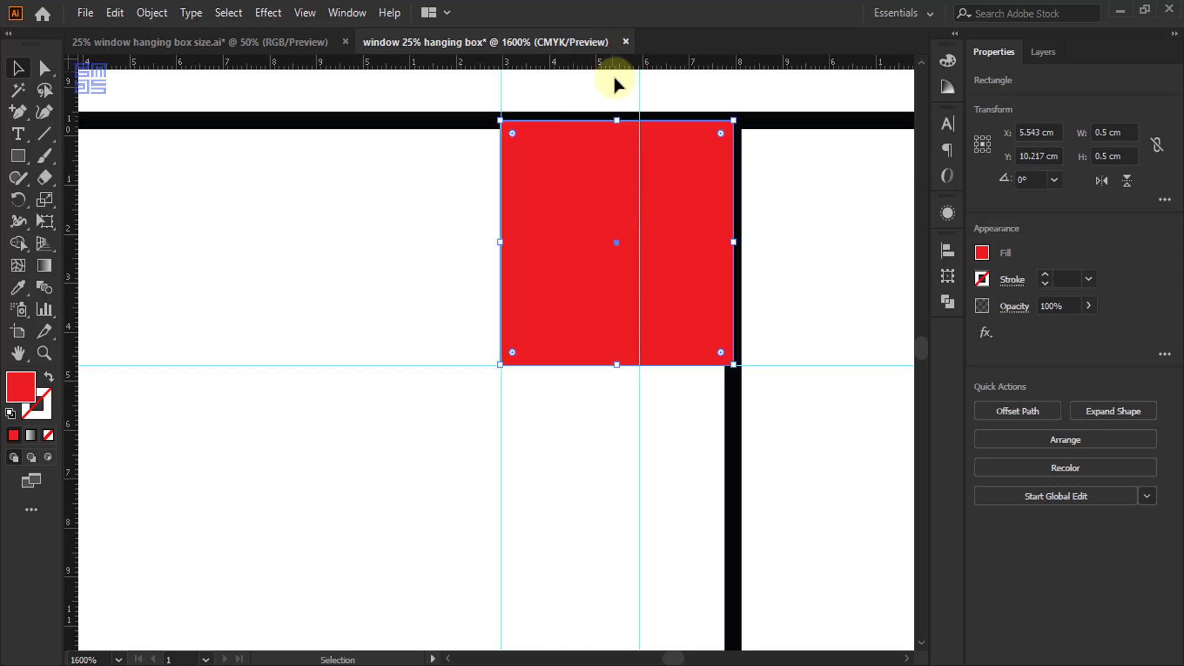
pyautogui.moveTo(608, 73); pyautogui.dragTo(616, 242)
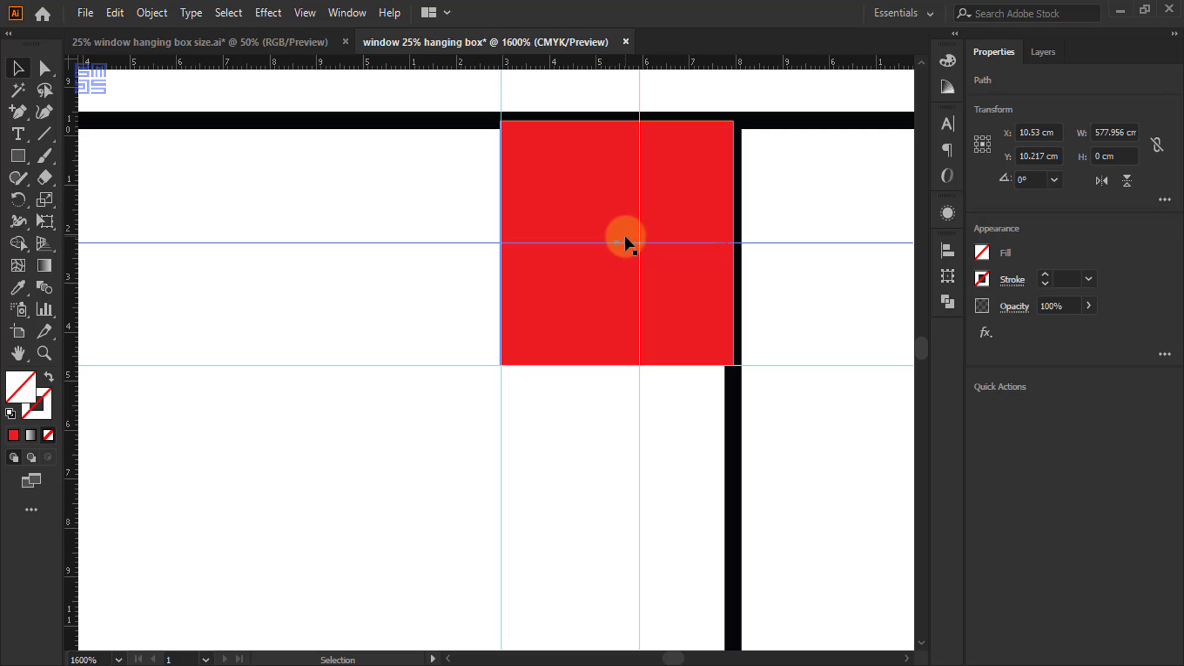
# Delete the 0.5 cm red square from the panel's top-right corner
pyautogui.click(42, 69)
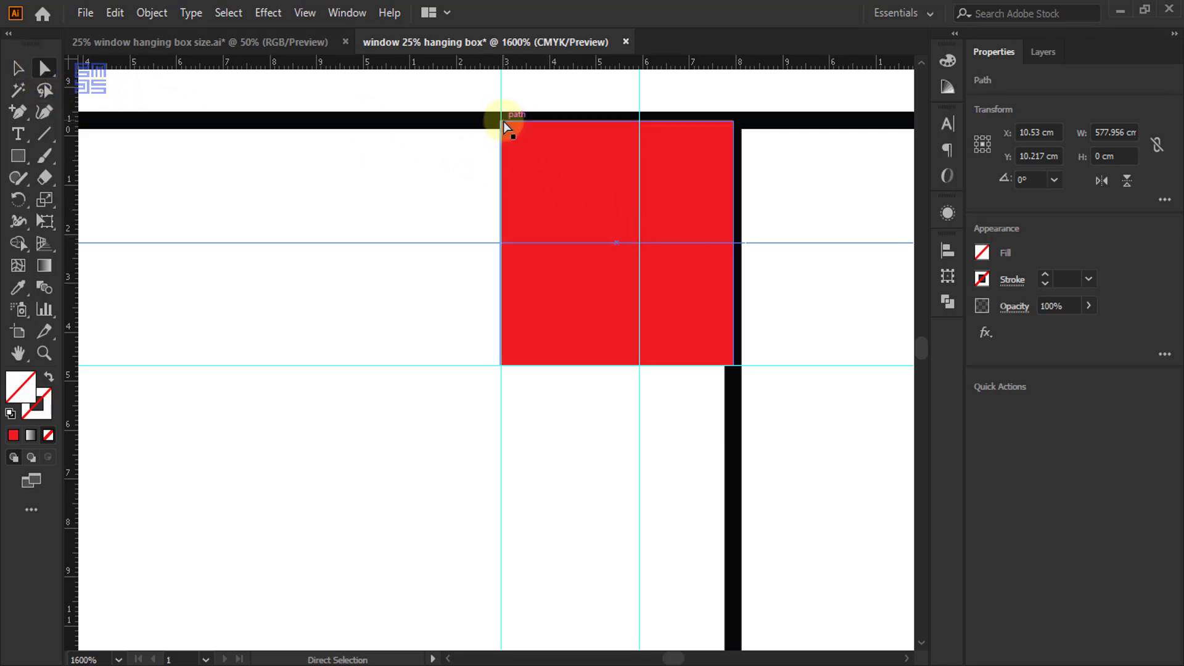
pyautogui.moveTo(502, 121)
pyautogui.mouseDown()
pyautogui.moveTo(504, 214)
pyautogui.moveTo(500, 122)
pyautogui.mouseUp()
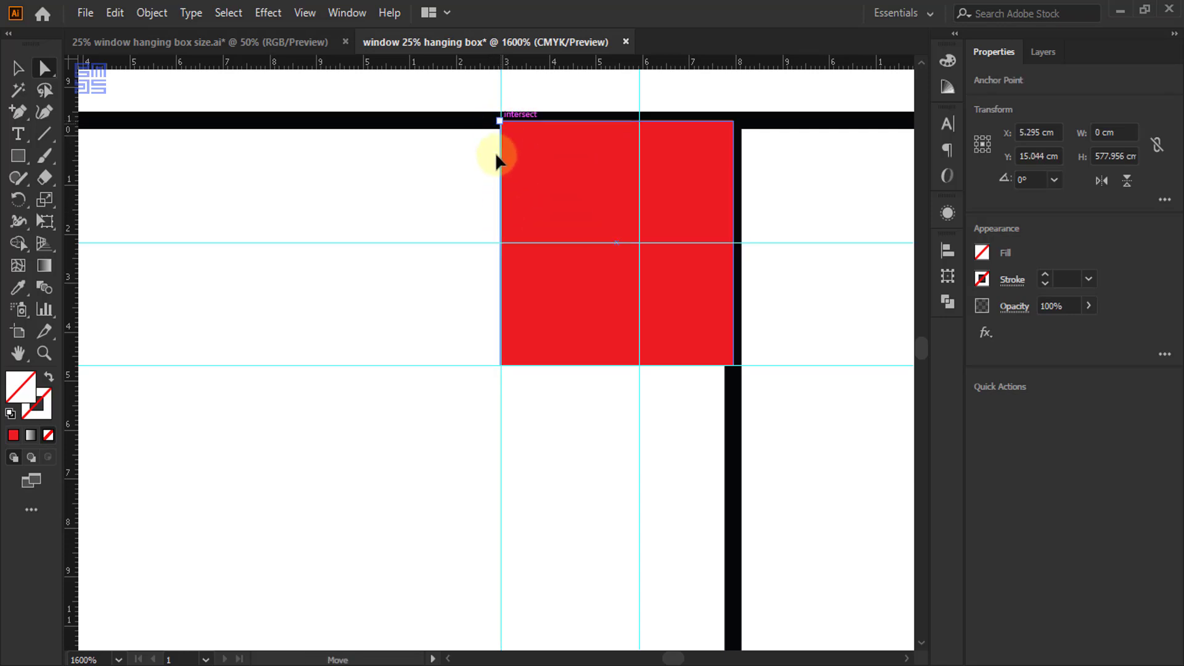
pyautogui.click(534, 159)
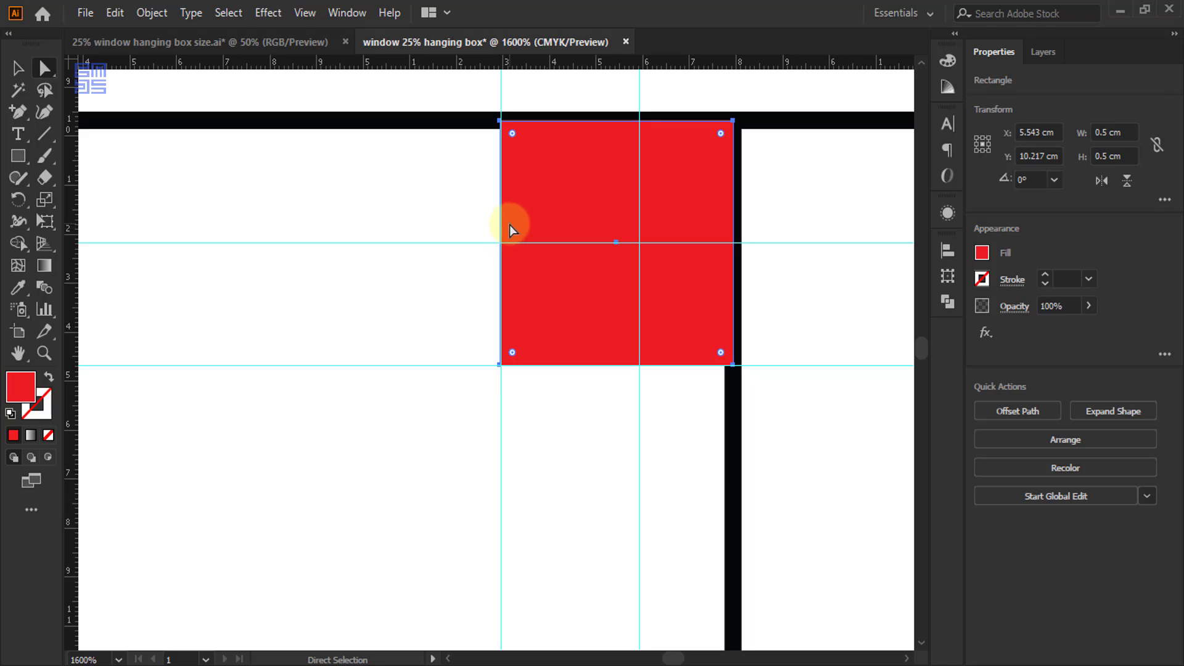
pyautogui.press('Delete')
# Move the added anchor point on the panel's top edge straight down to the upper horizontal guide
pyautogui.click(464, 122)
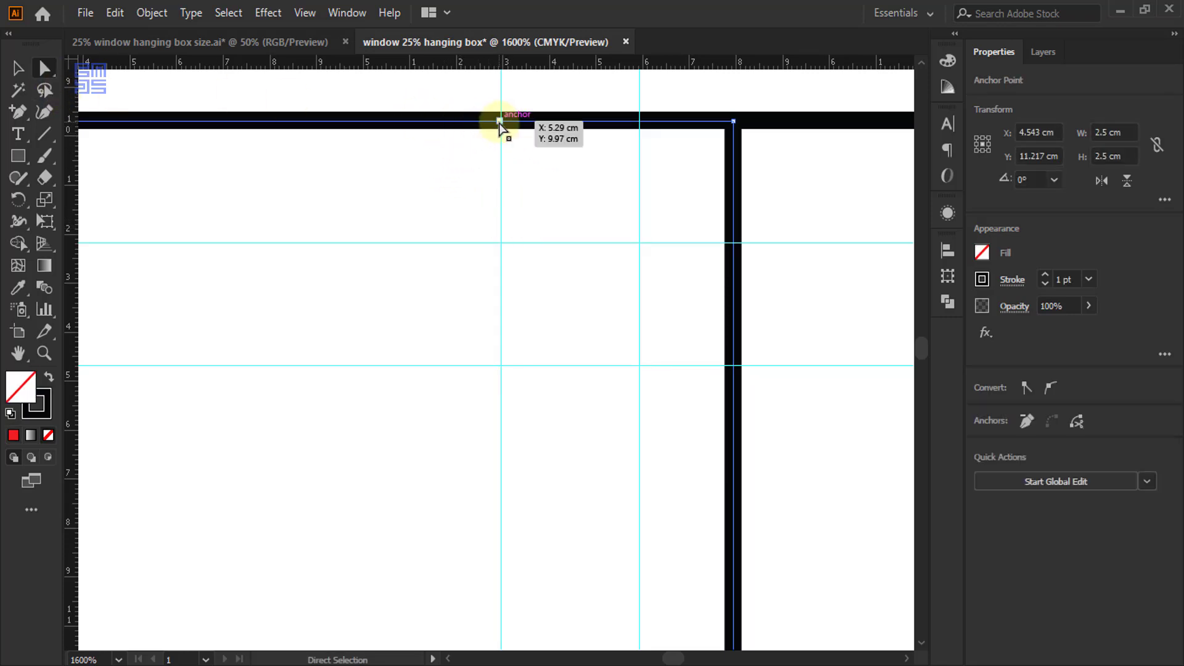
pyautogui.moveTo(498, 121); pyautogui.dragTo(518, 243)
pyautogui.scroll(-3, 608, 222)
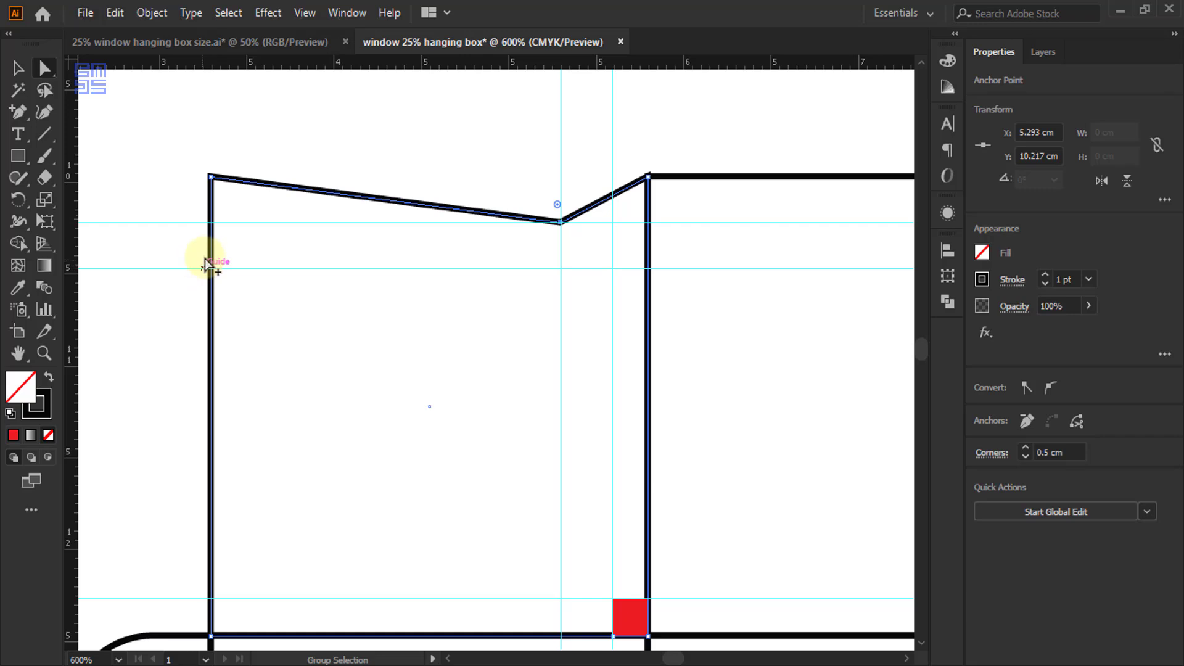
# Move the panel's top-left corner anchor straight down 0.5 cm to the second horizontal guide
pyautogui.scroll(3, 204, 258)
pyautogui.scroll(3, 340, 365)
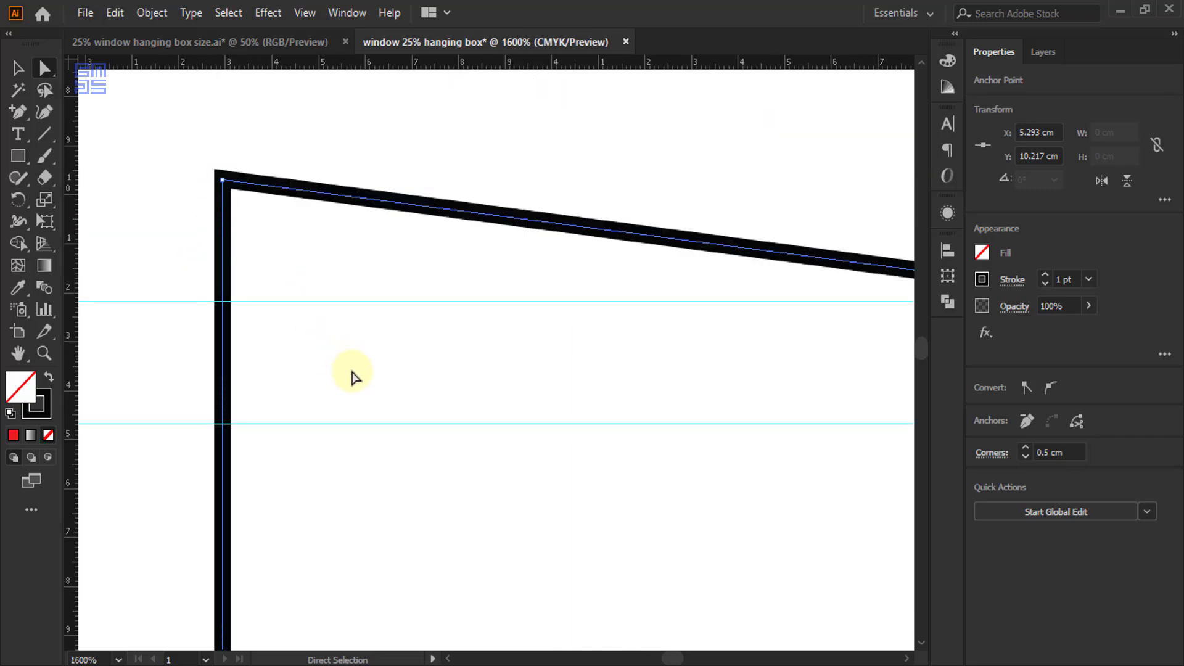
pyautogui.moveTo(222, 180); pyautogui.dragTo(223, 425)
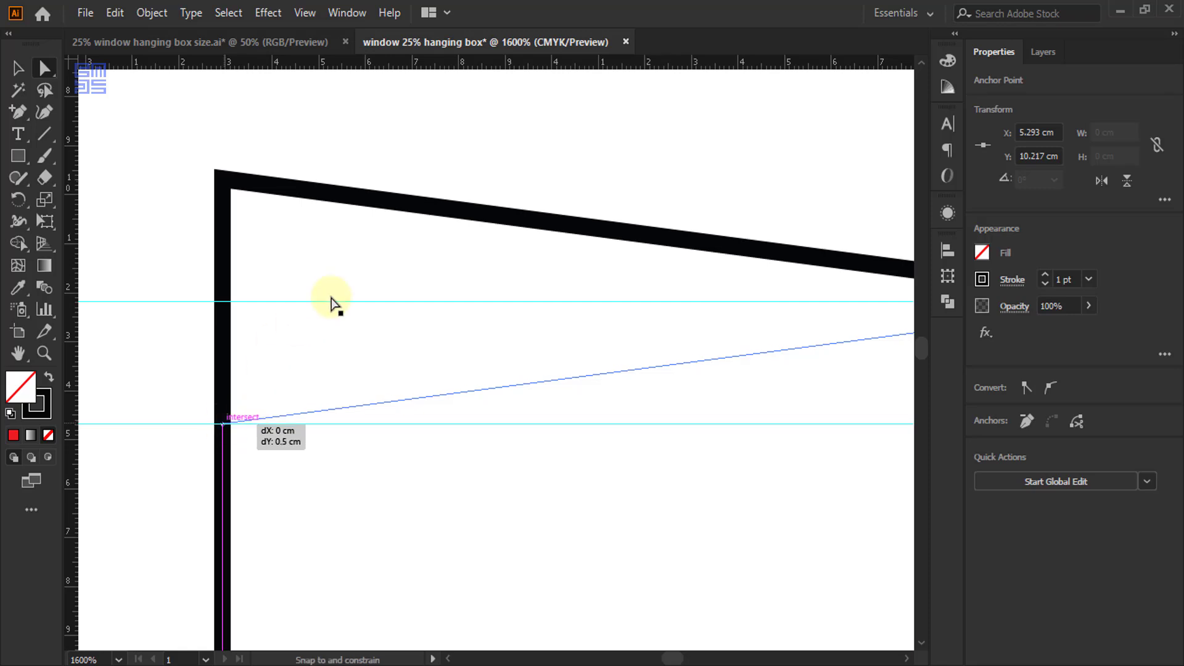
pyautogui.scroll(-4, 463, 167)
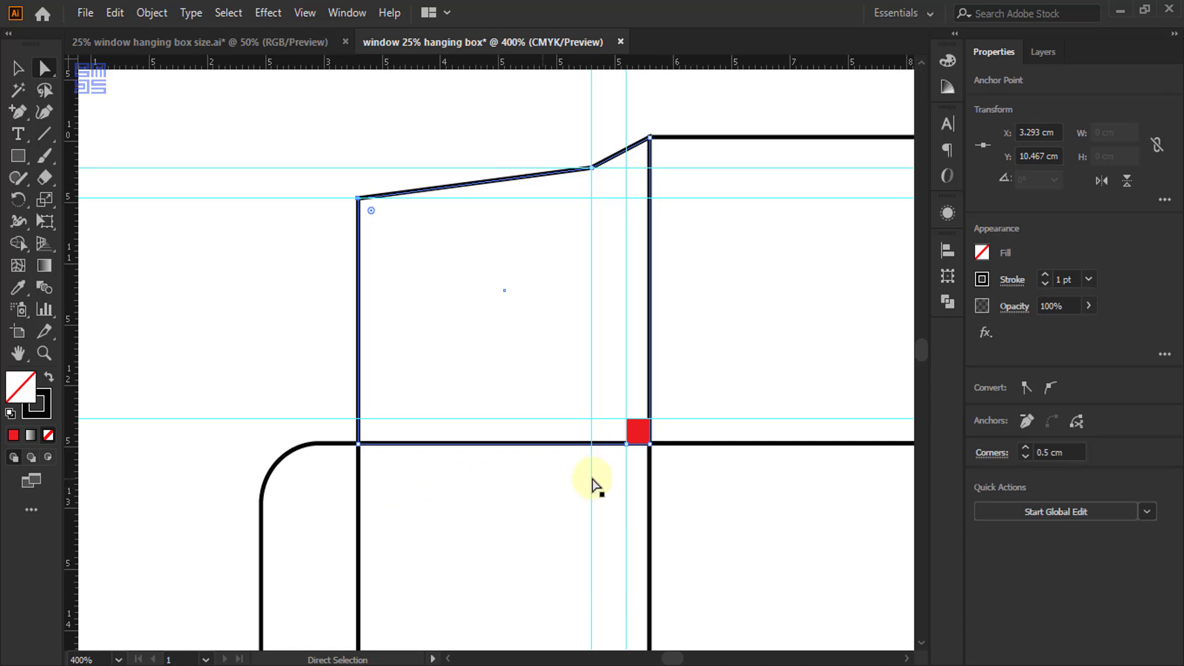
# Drag the 0.2 cm red square off the panel and delete it
pyautogui.click(17, 68)
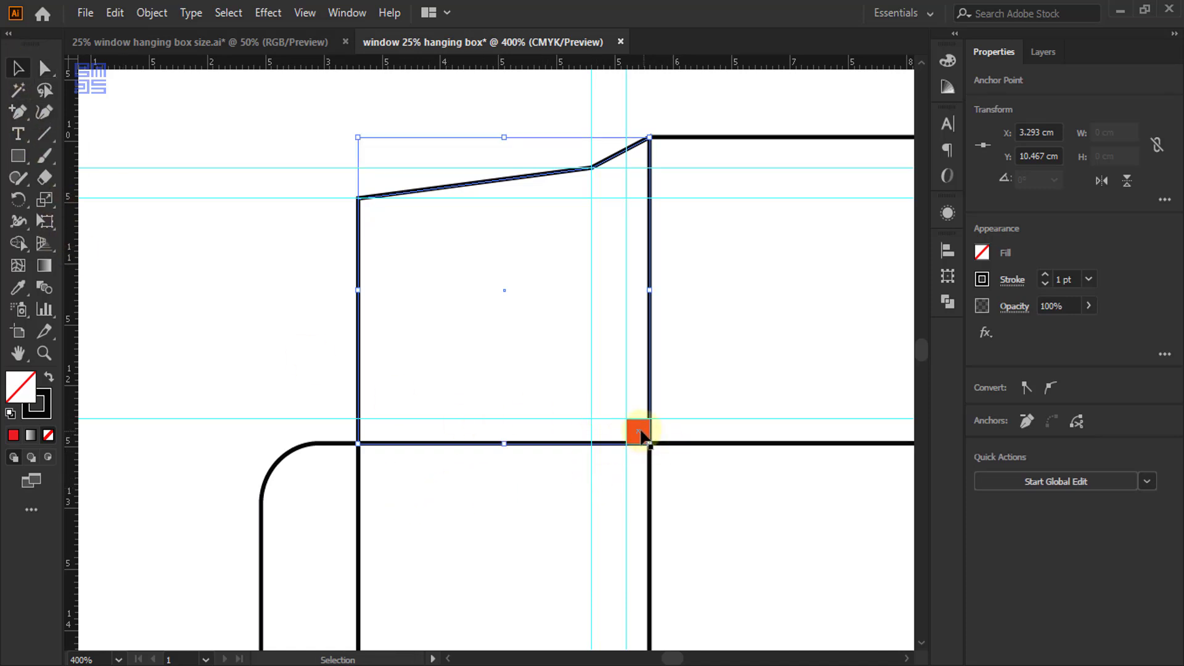
pyautogui.moveTo(641, 435); pyautogui.dragTo(250, 310)
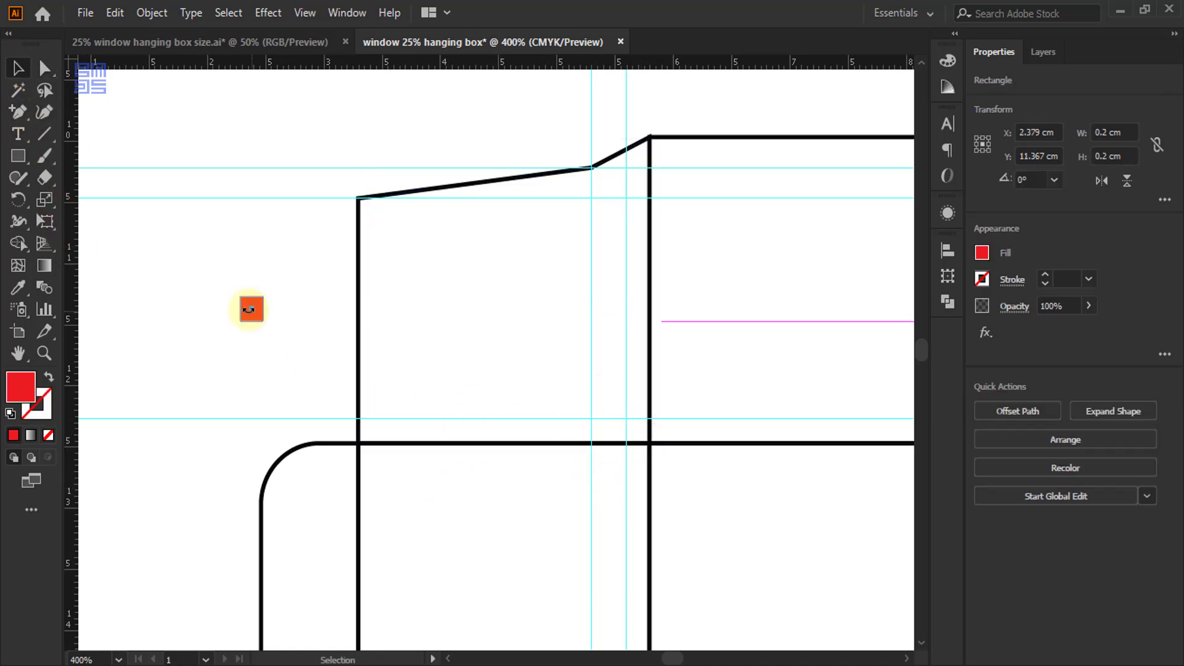
pyautogui.press('Delete')
# Select the added anchor point on the panel's bottom edge together with the panel's bottom-left corner anchor
pyautogui.click(44, 68)
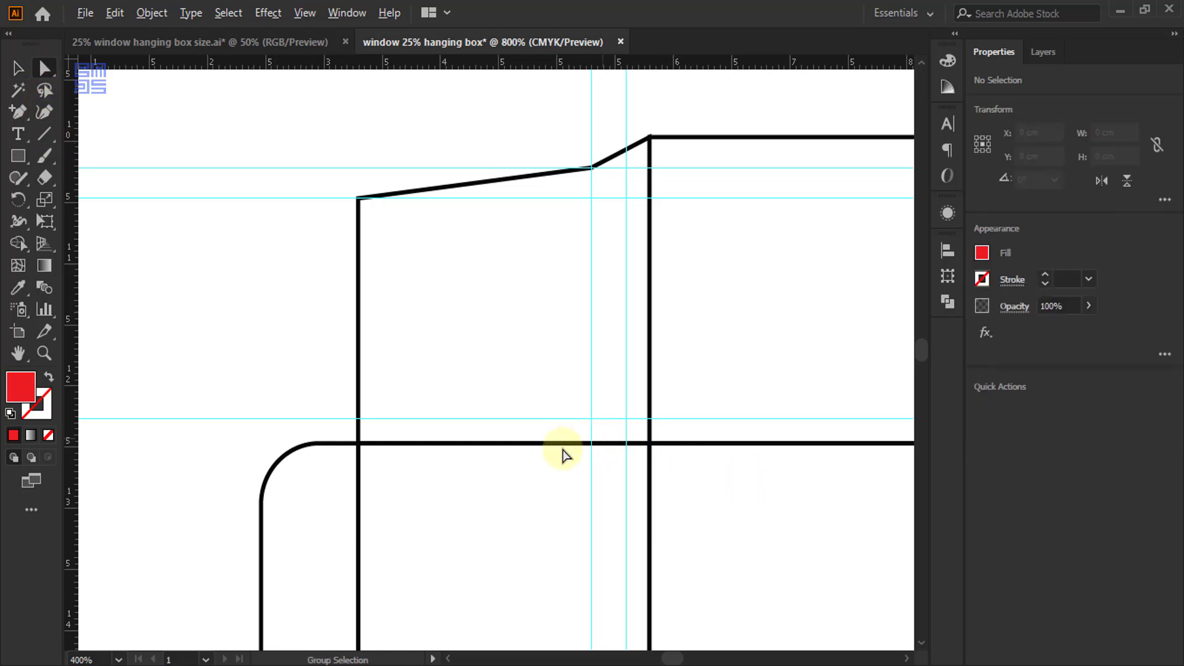
pyautogui.scroll(3, 563, 454)
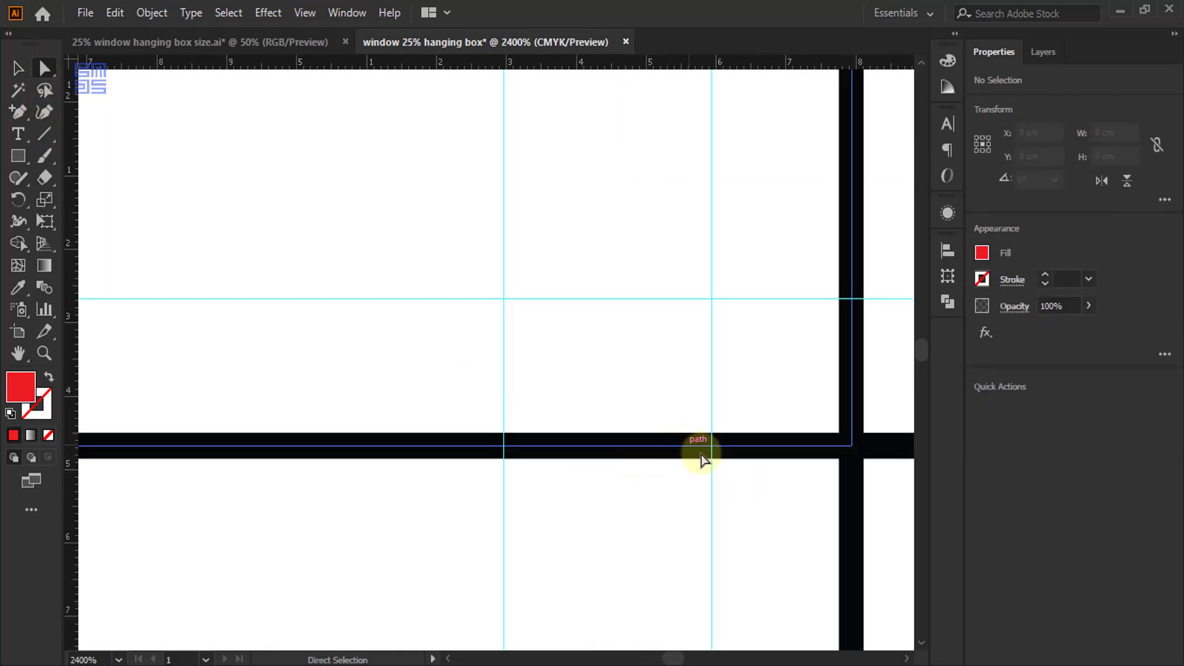
pyautogui.click(722, 442)
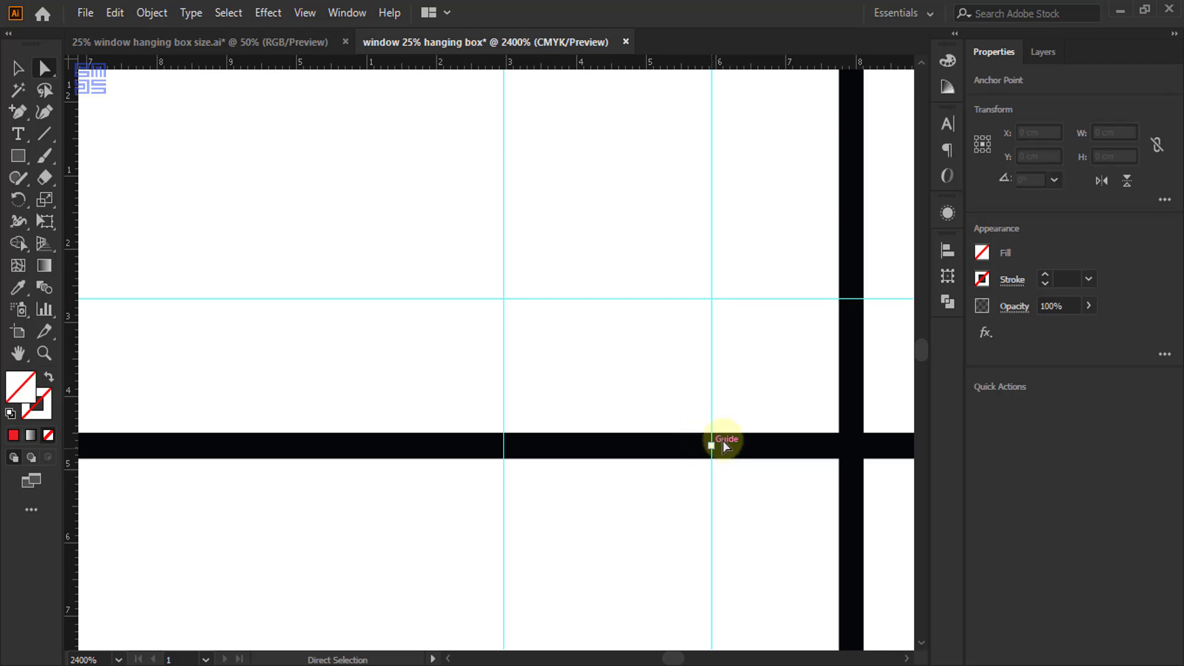
pyautogui.scroll(3, 740, 454)
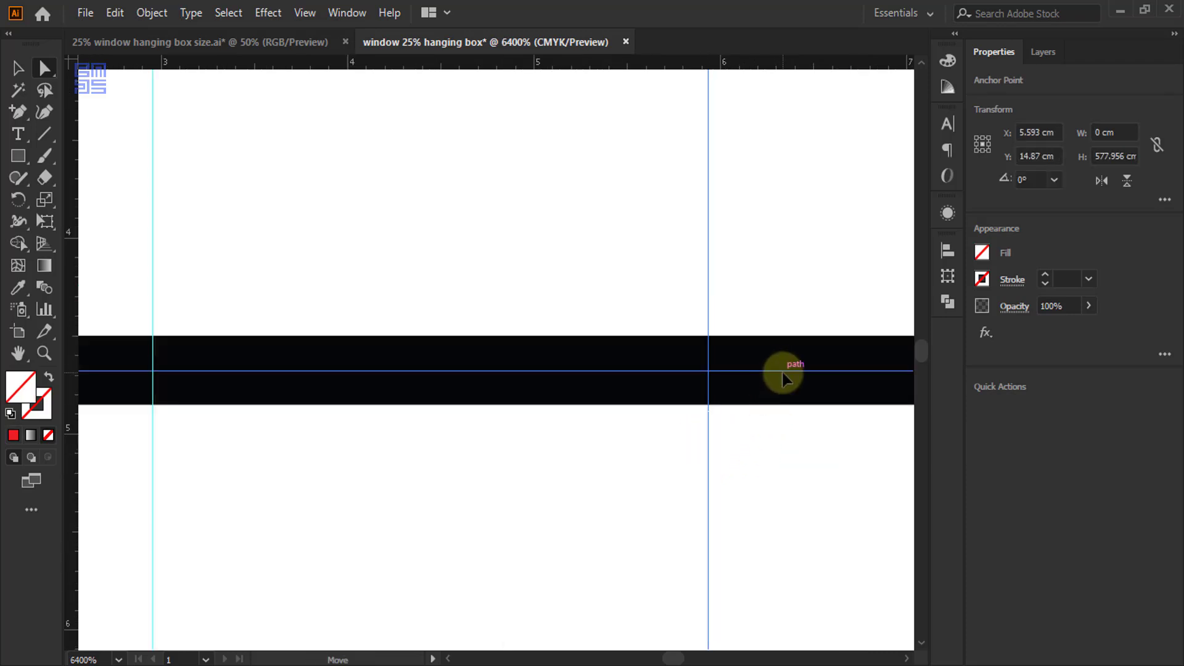
pyautogui.click(782, 372)
pyautogui.click(712, 374)
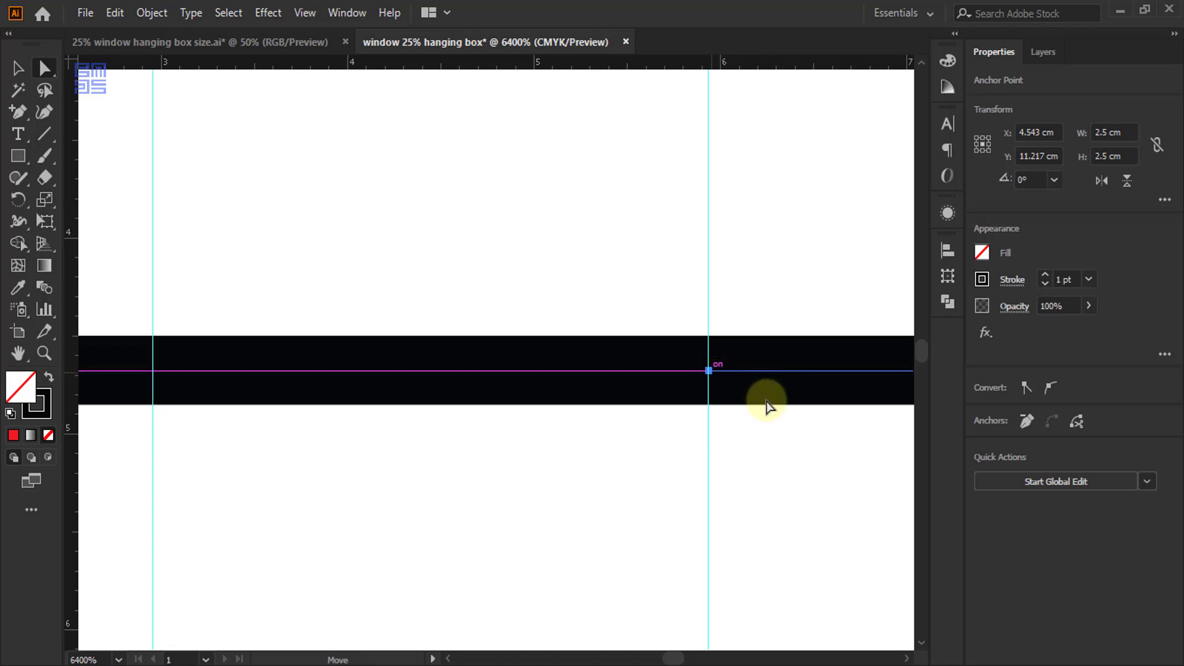
pyautogui.scroll(-7, 808, 391)
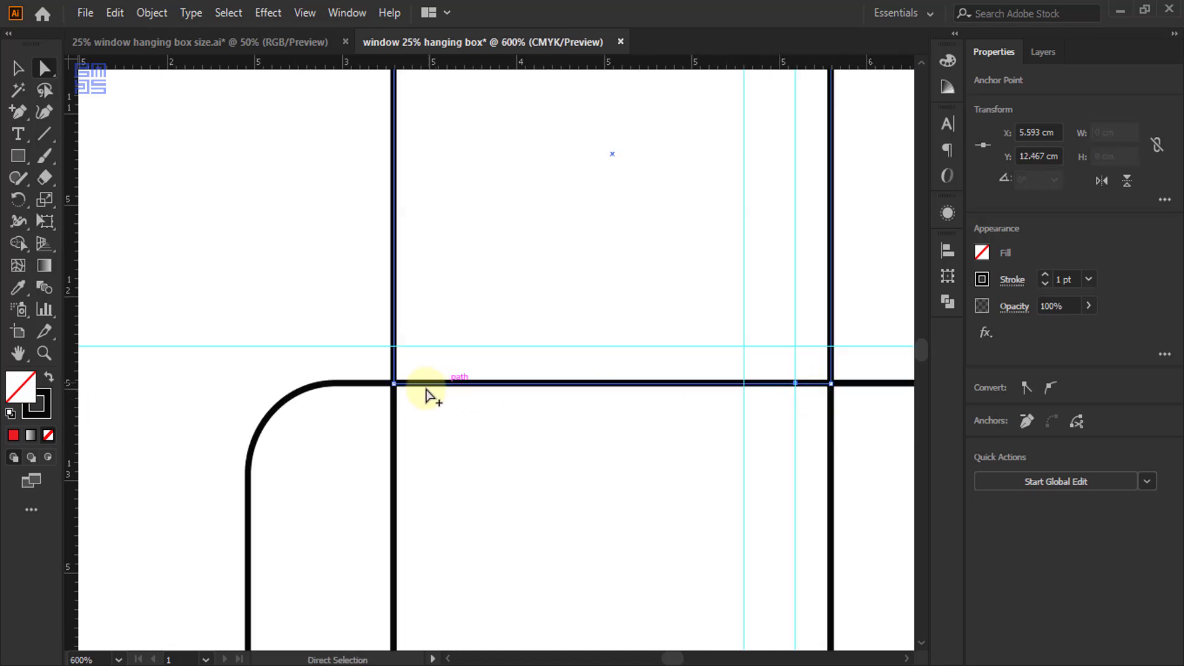
pyautogui.scroll(3, 423, 390)
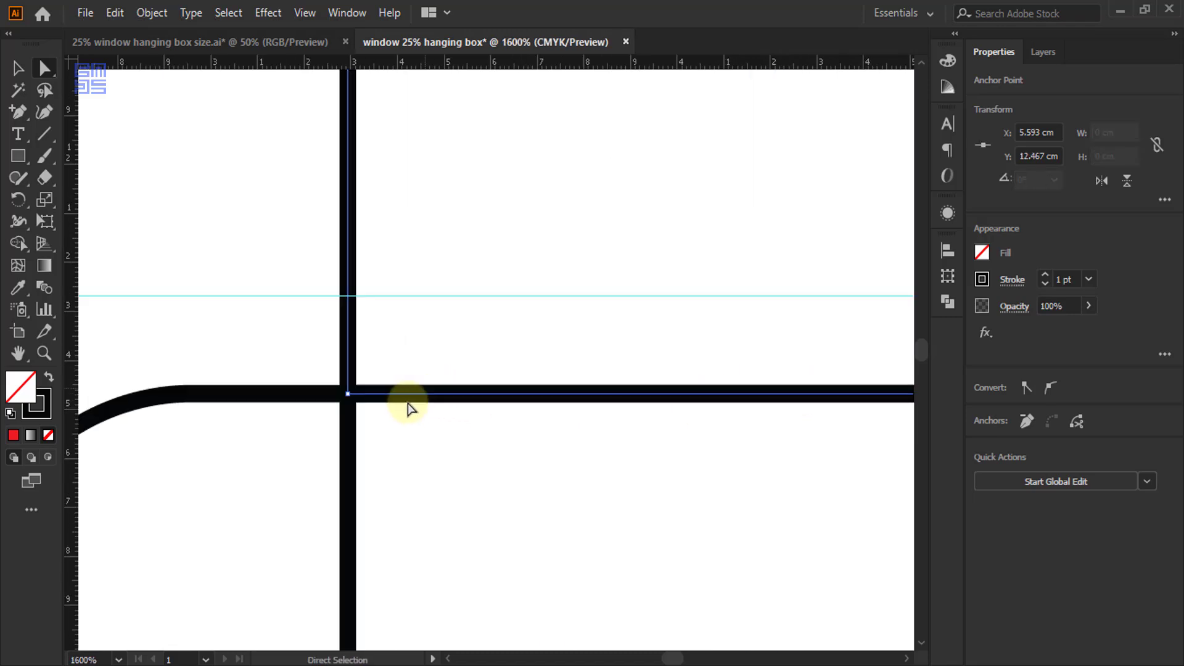
pyautogui.click(344, 397)
pyautogui.scroll(-2, 336, 404)
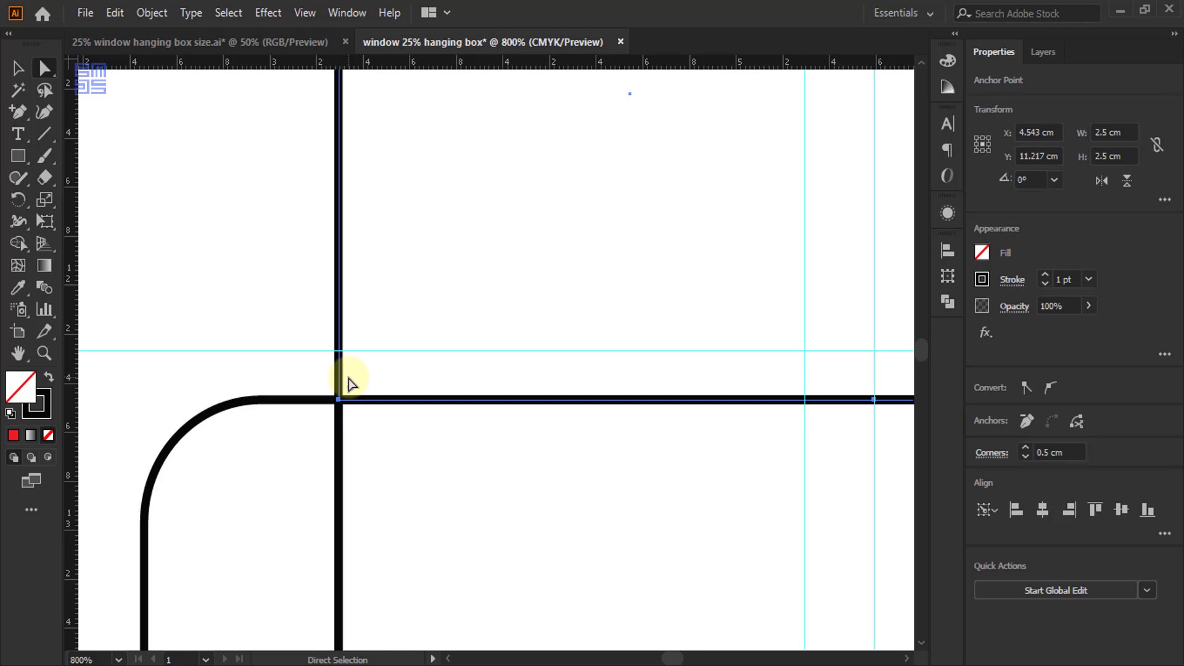
# Check the keyboard increment in the general preferences and close them
pyautogui.click(114, 13)
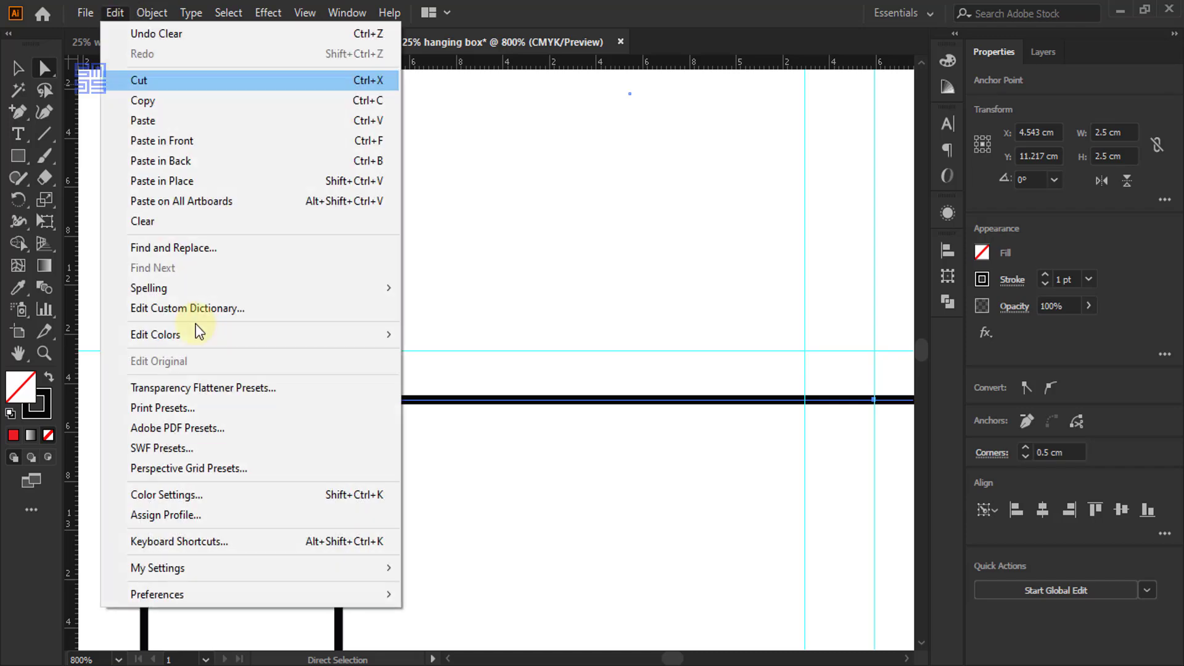
pyautogui.moveTo(298, 593)
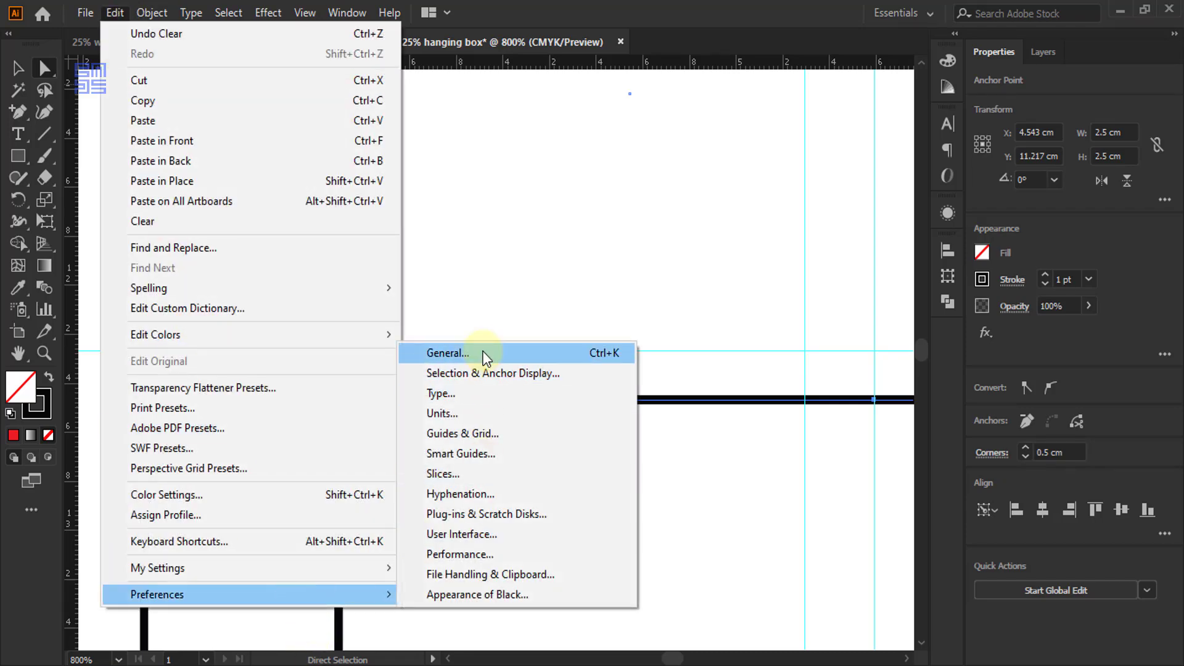
pyautogui.click(486, 351)
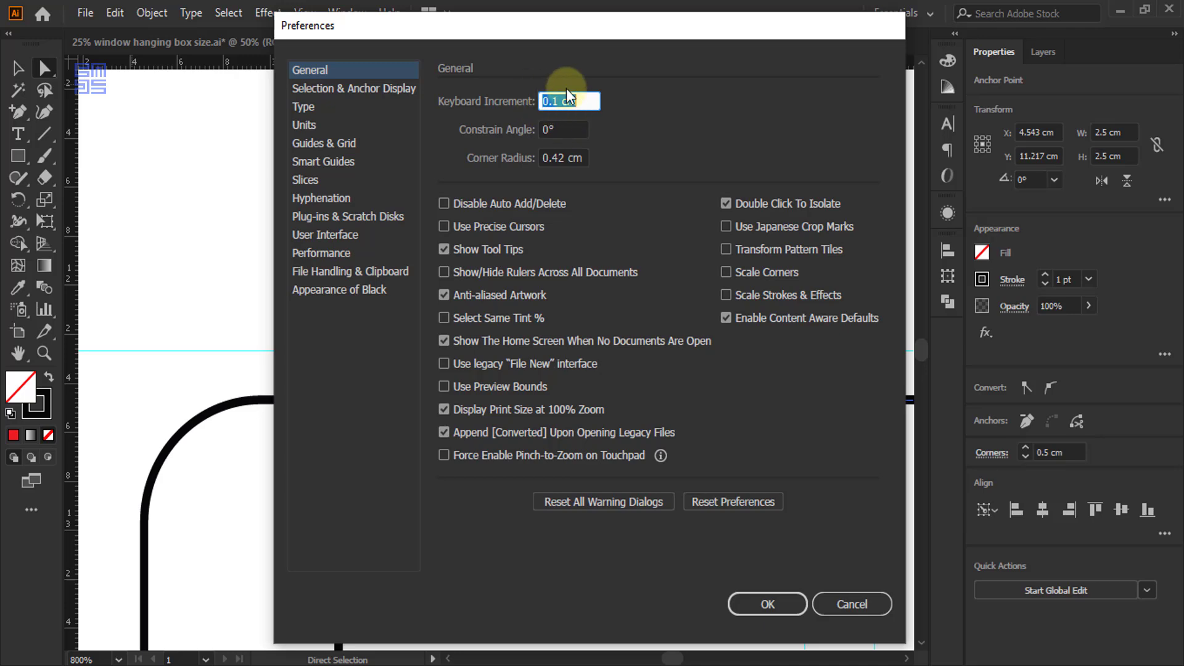
pyautogui.click(794, 603)
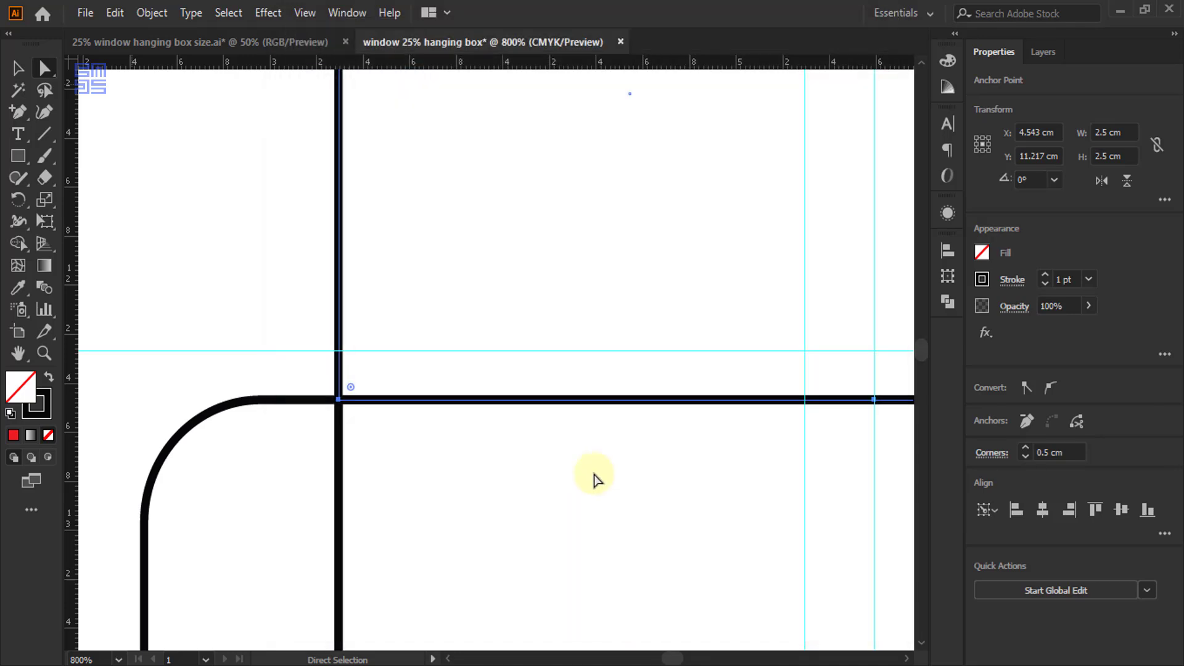
# Move the two selected bottom anchors of the side flap straight up 0.2 cm onto the horizontal guide
pyautogui.press('Up')
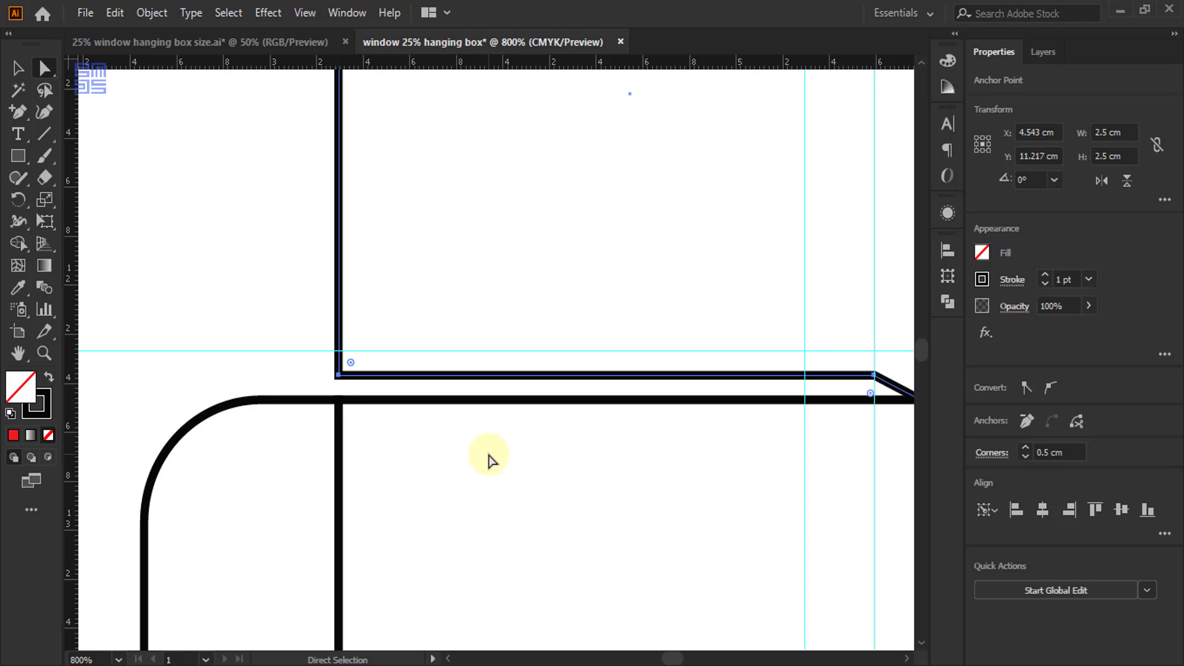
pyautogui.press('Up')
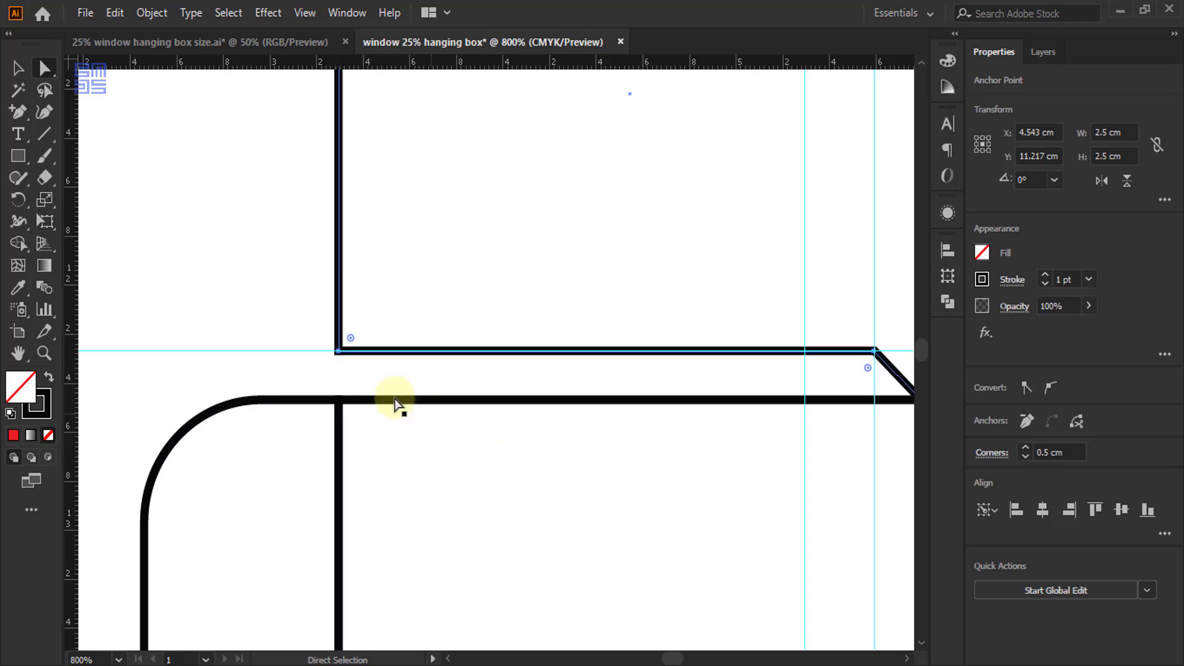
pyautogui.scroll(-3, 390, 397)
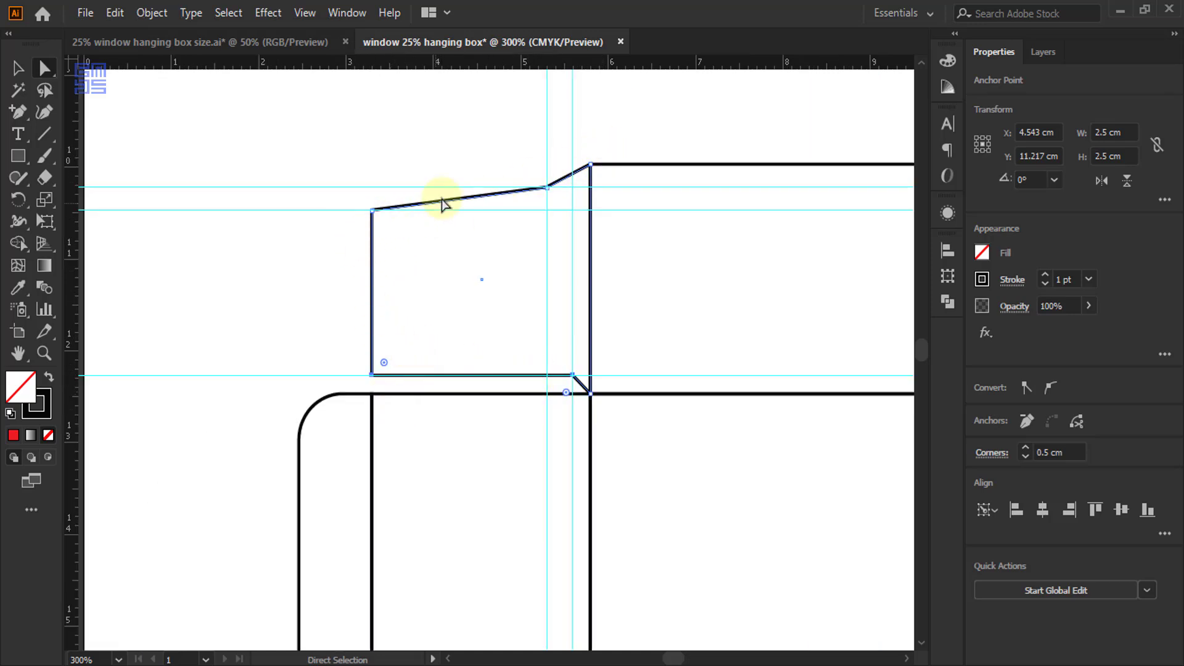
# Delete the three horizontal and two vertical guides around the side flap
pyautogui.moveTo(195, 155); pyautogui.dragTo(267, 298)
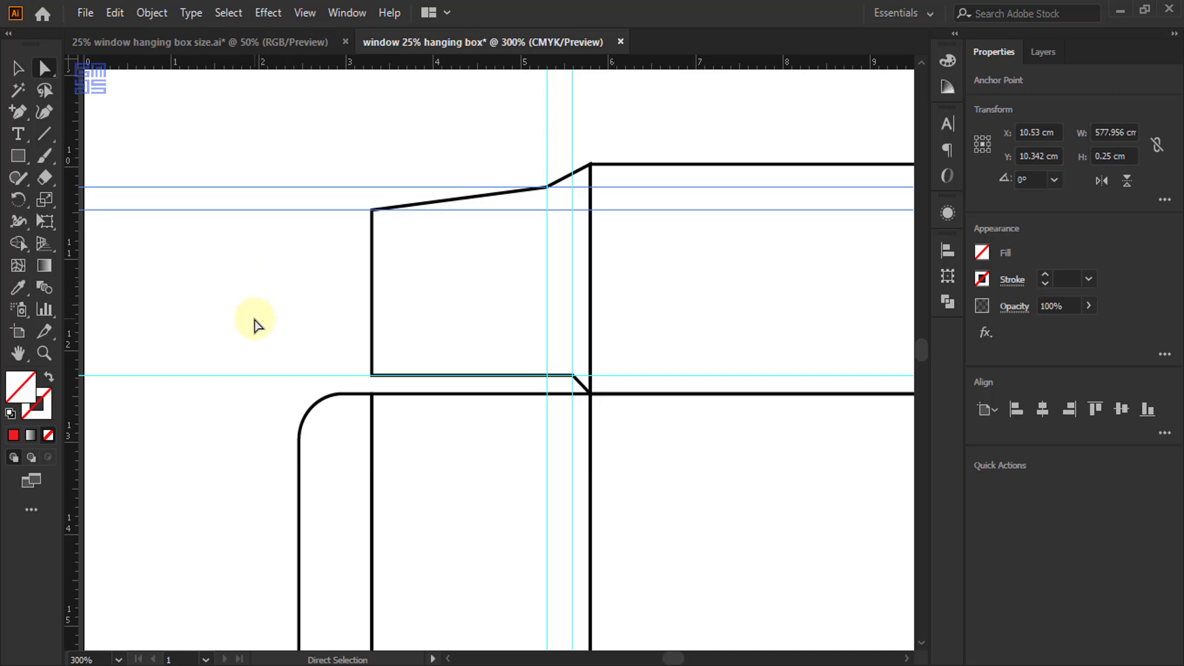
pyautogui.press('Delete')
pyautogui.moveTo(178, 312); pyautogui.dragTo(226, 406)
pyautogui.press('Delete')
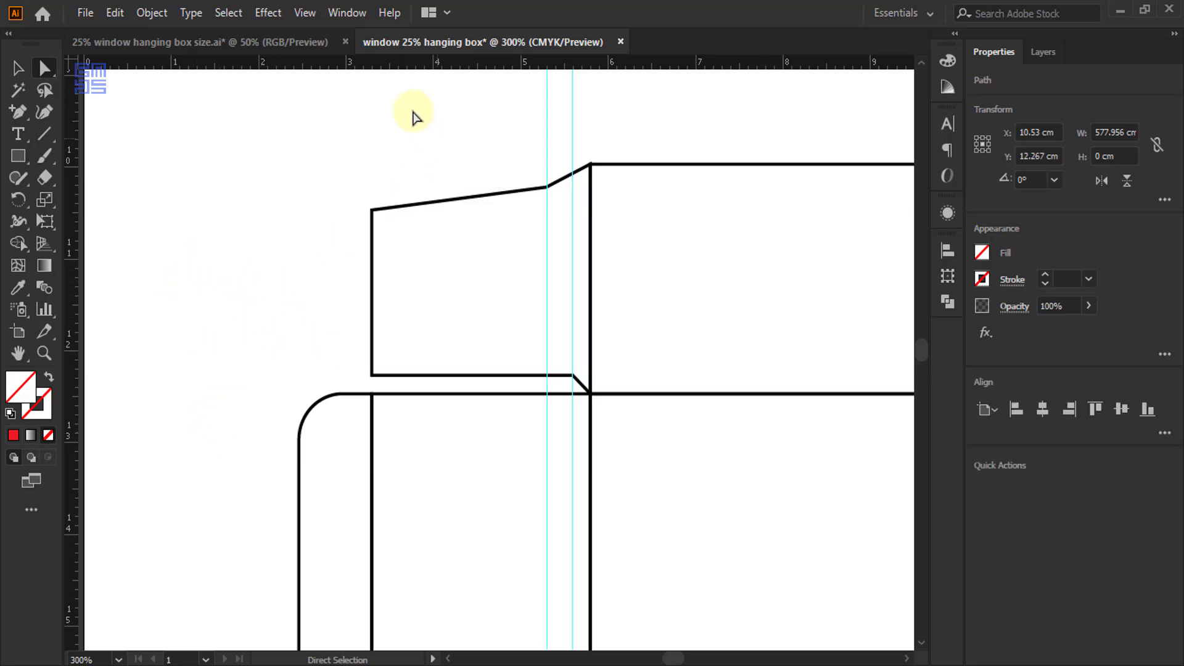
pyautogui.moveTo(460, 113); pyautogui.dragTo(699, 139)
pyautogui.press('Delete')
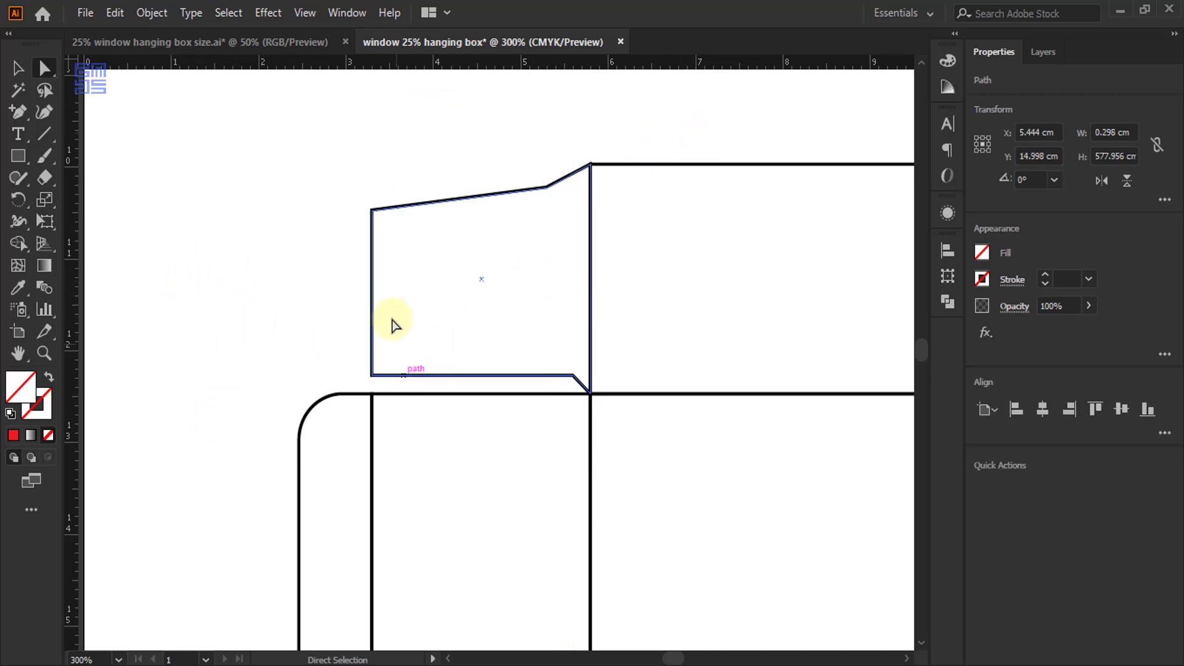
# Round the side flap's top-left and bottom-left corners with a 0.2 cm radius
pyautogui.click(384, 208)
pyautogui.moveTo(364, 183); pyautogui.dragTo(390, 218)
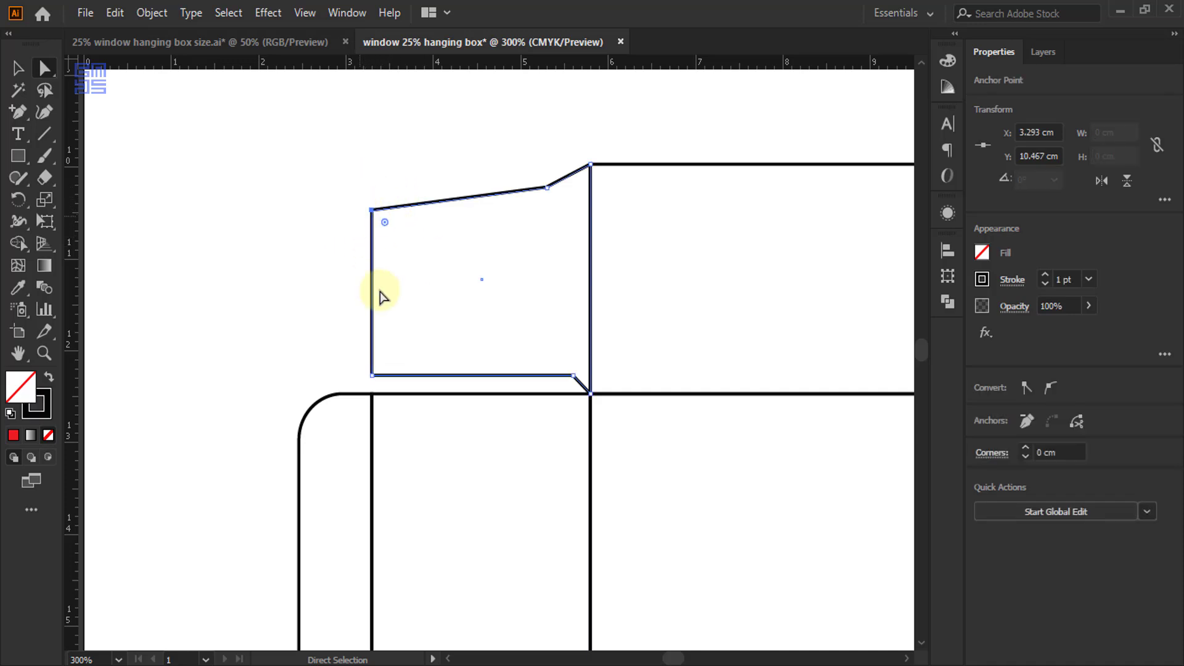
pyautogui.keyDown('shift'); pyautogui.click(373, 375); pyautogui.keyUp('shift')
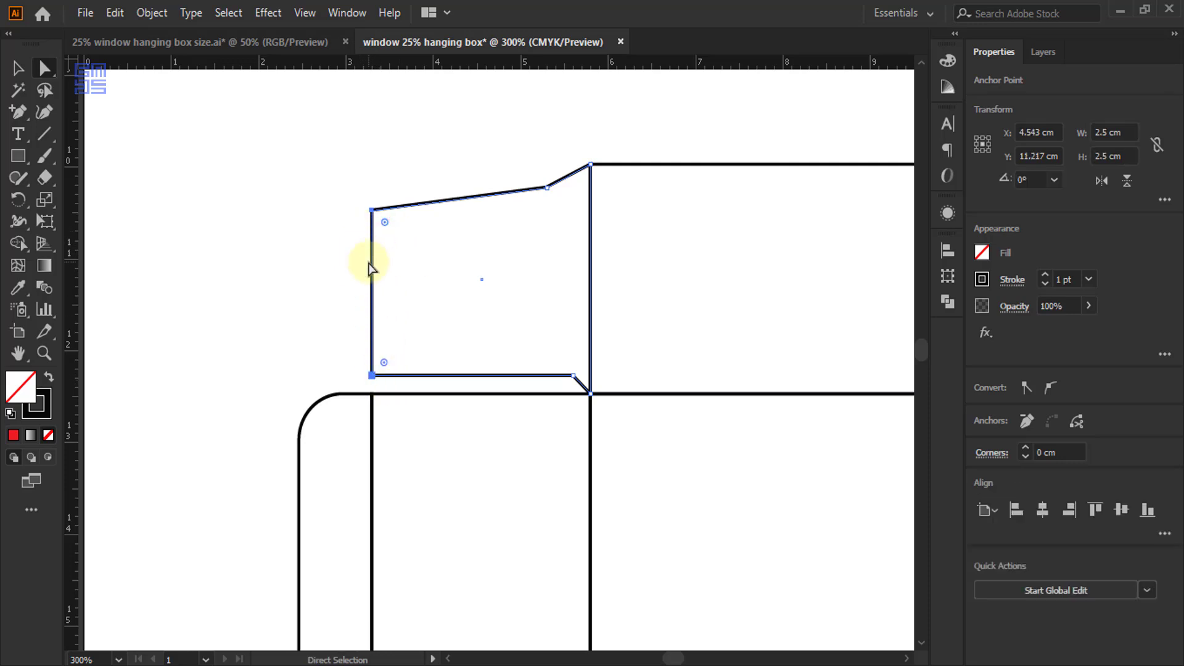
pyautogui.click(1040, 454)
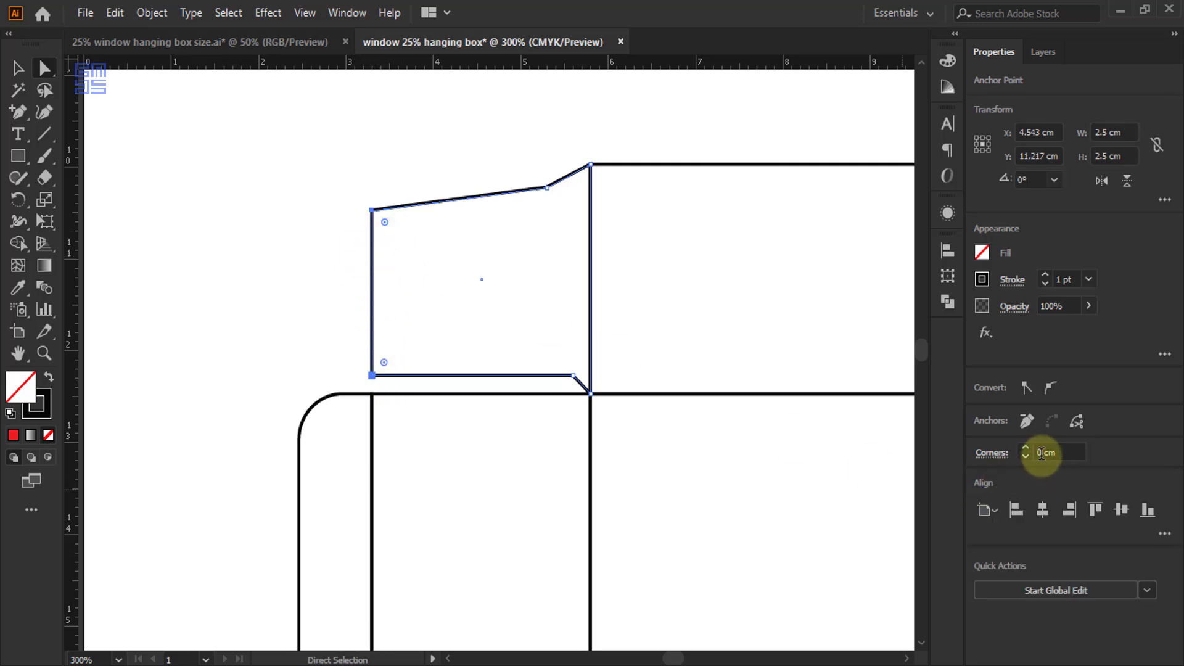
pyautogui.write('0.2')
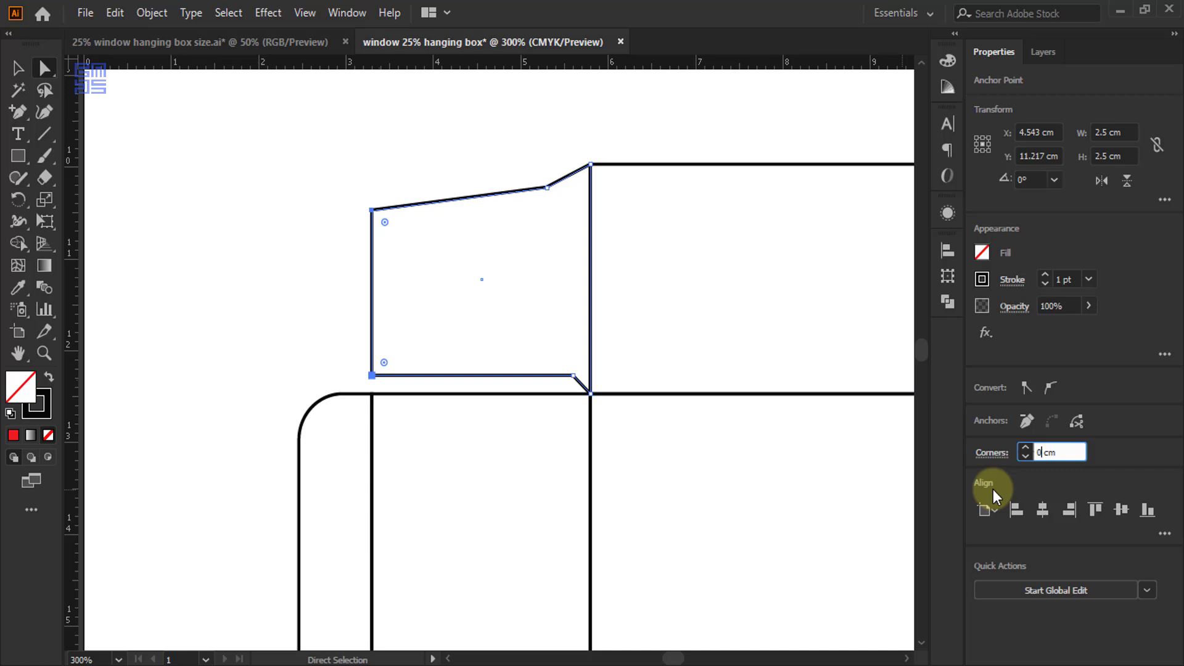
pyautogui.press('Return')
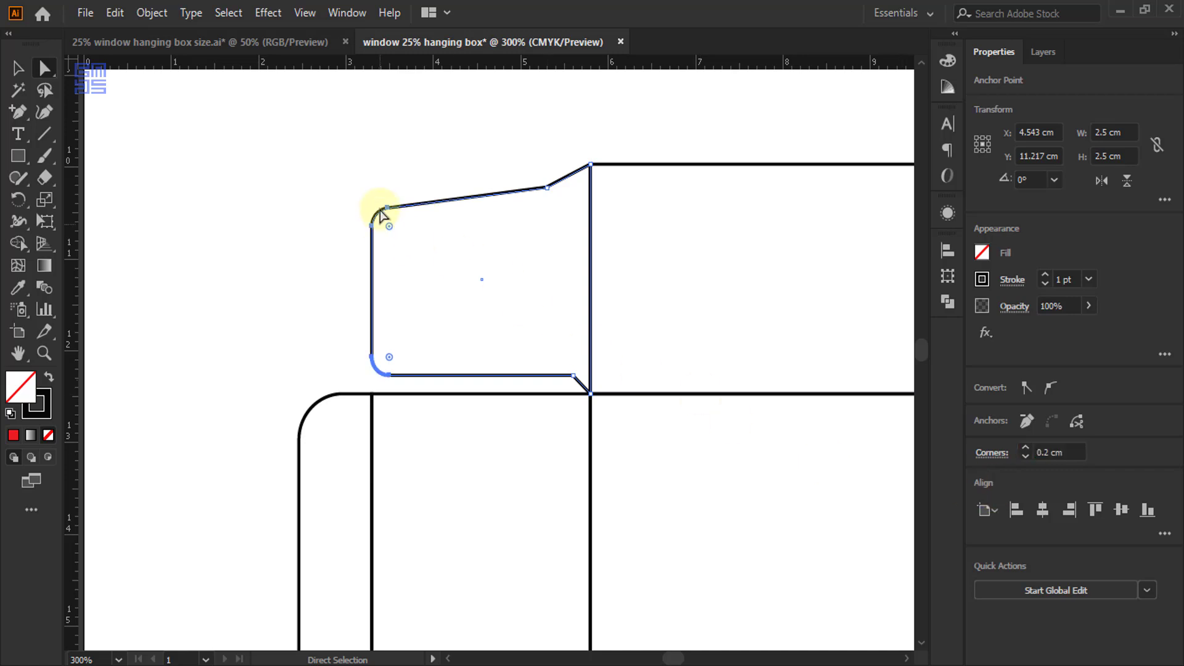
pyautogui.click(315, 198)
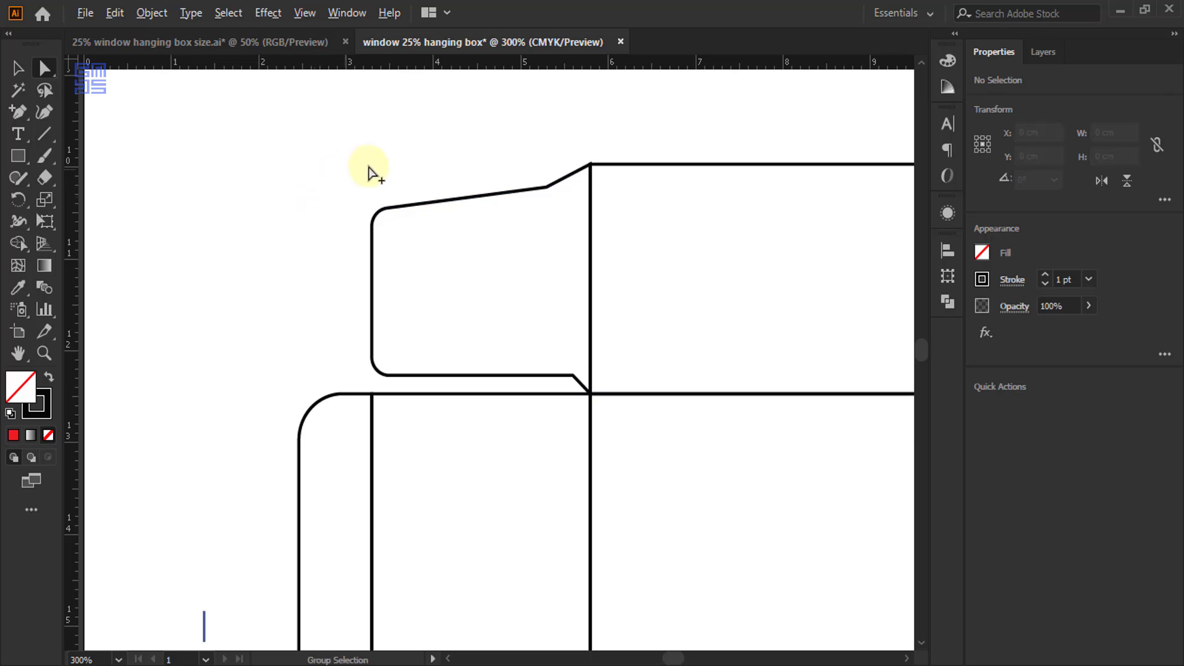
# Copy the finished side flap 12.5 cm horizontally so that it adjoins the right edge of the top panel
pyautogui.scroll(-2, 382, 190)
pyautogui.click(18, 68)
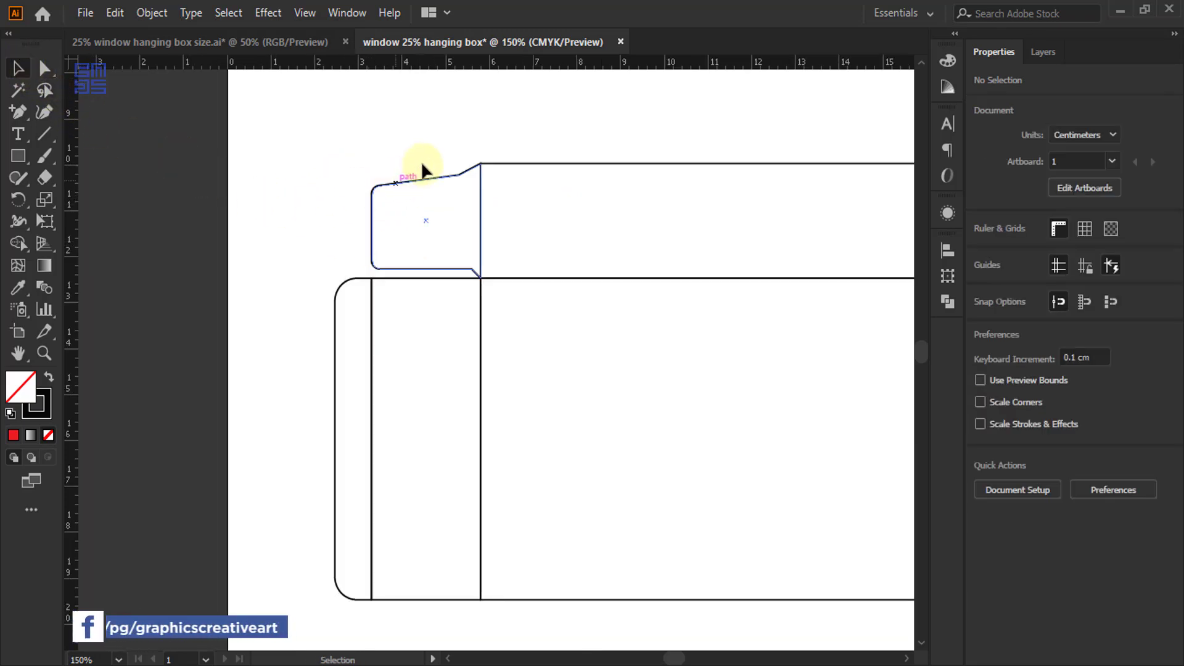
pyautogui.scroll(2, 436, 164)
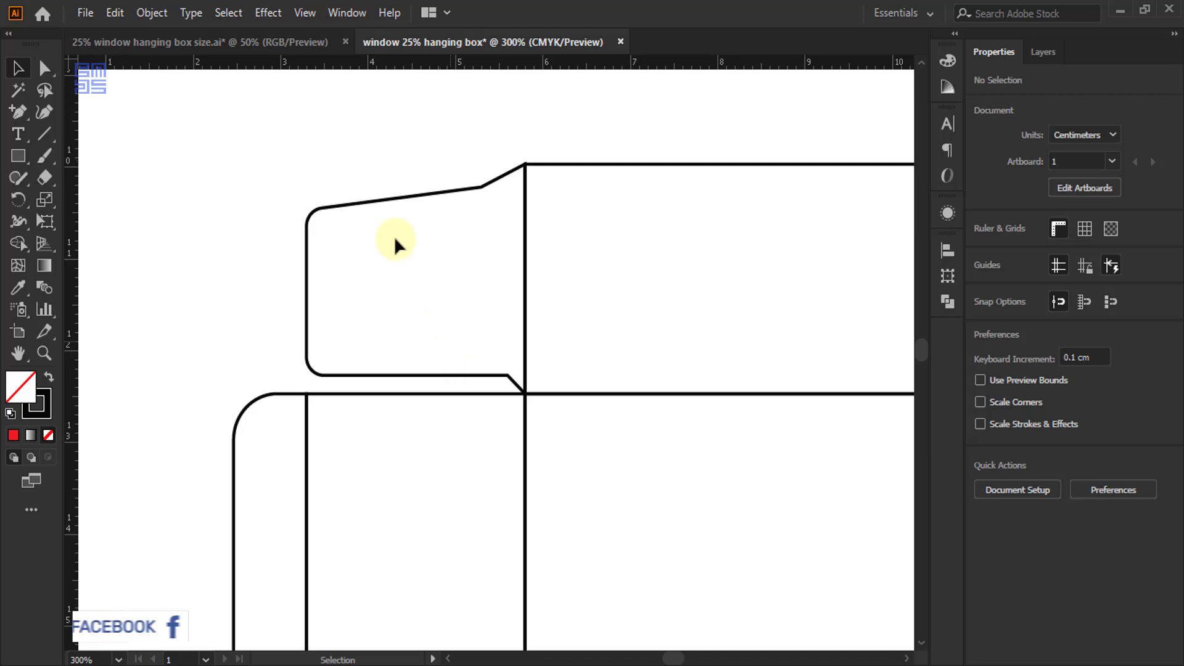
pyautogui.scroll(-1, 394, 236)
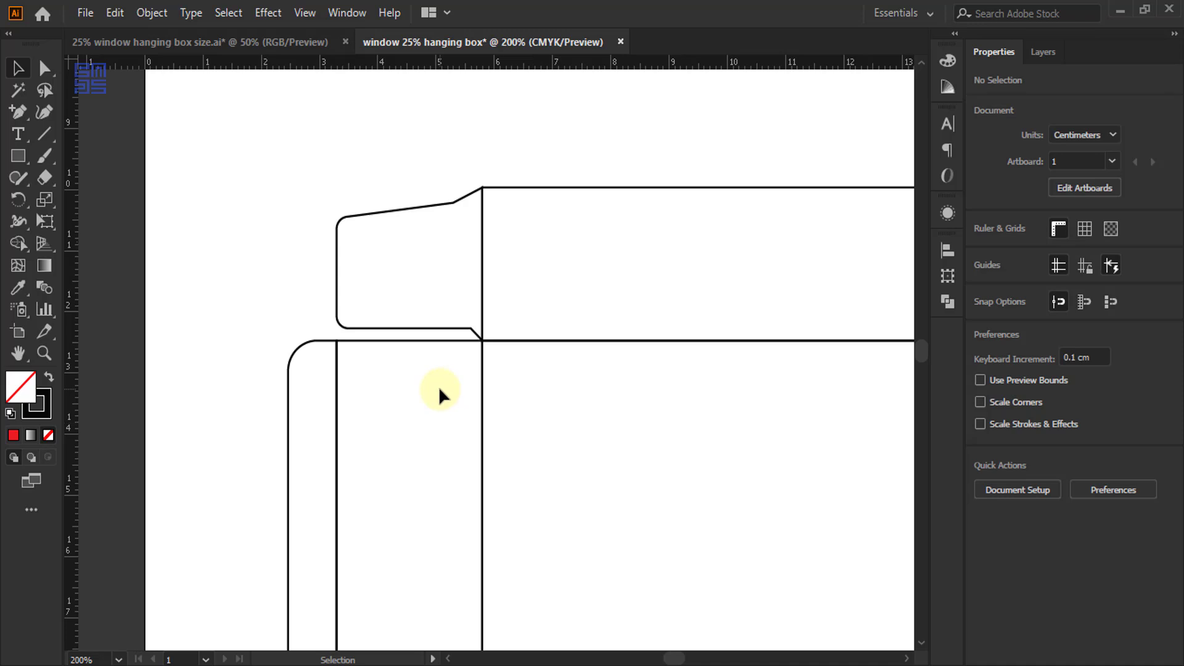
pyautogui.scroll(-2, 357, 183)
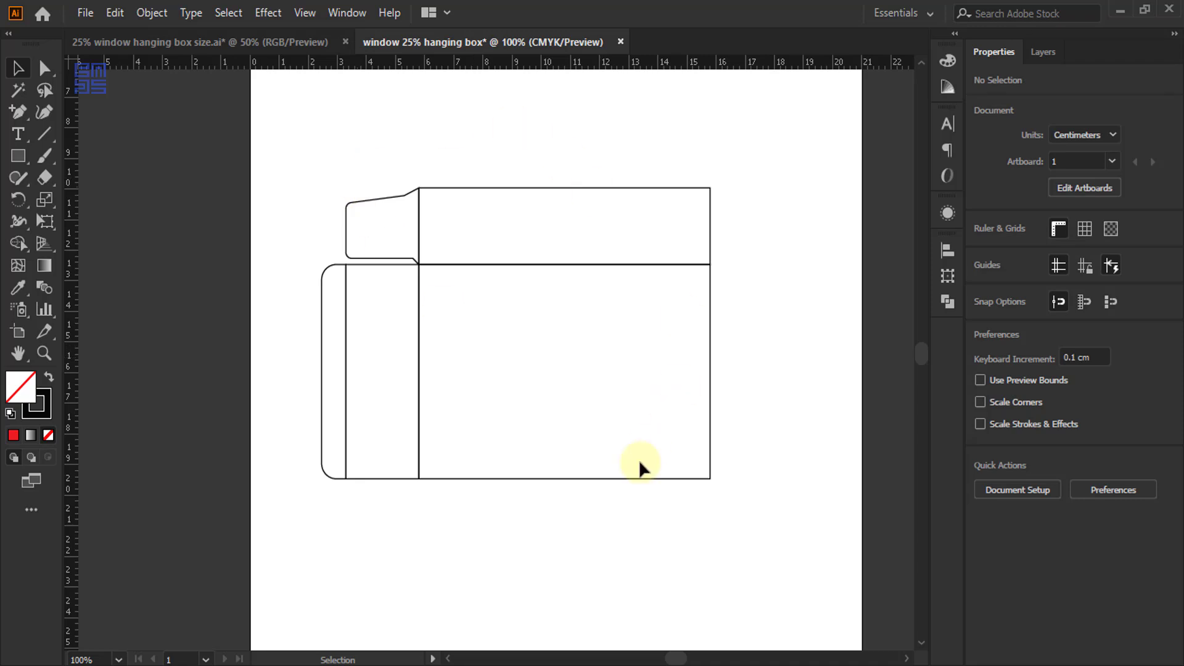
pyautogui.scroll(2, 563, 493)
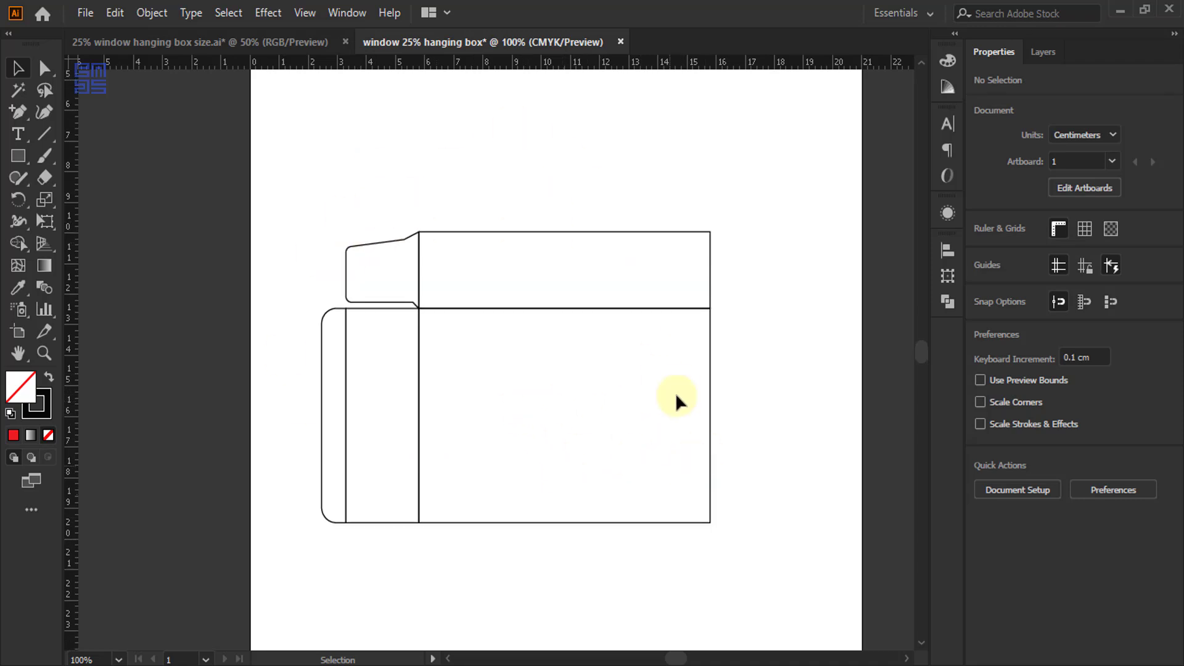
pyautogui.scroll(-1, 533, 206)
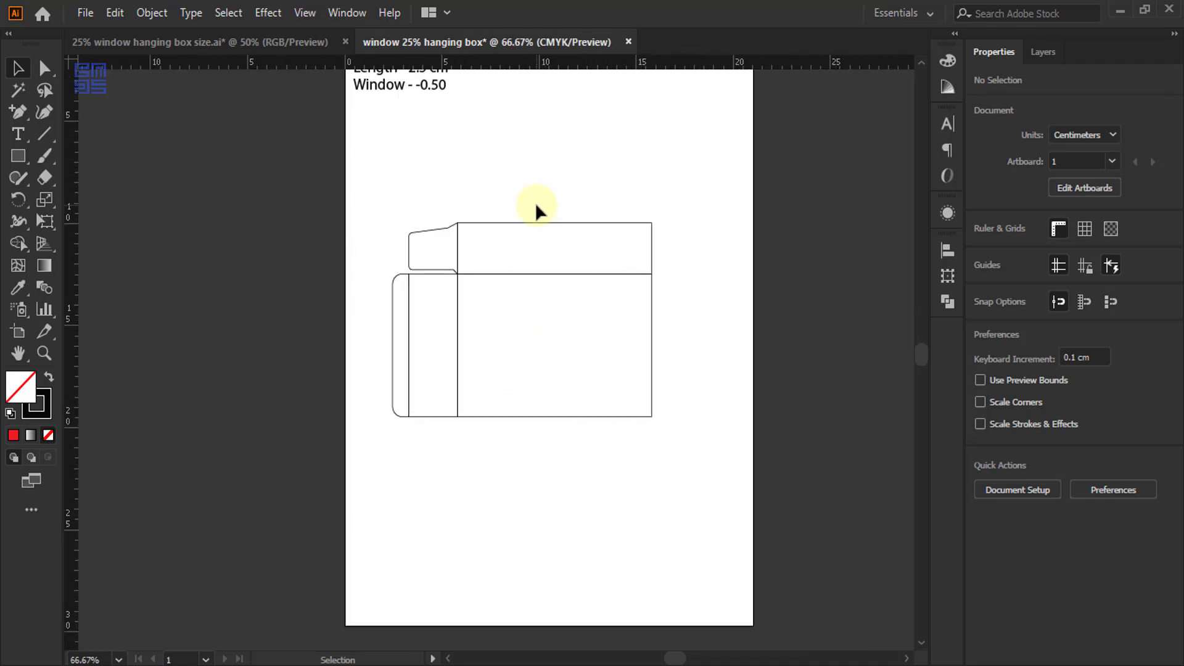
pyautogui.scroll(1, 537, 327)
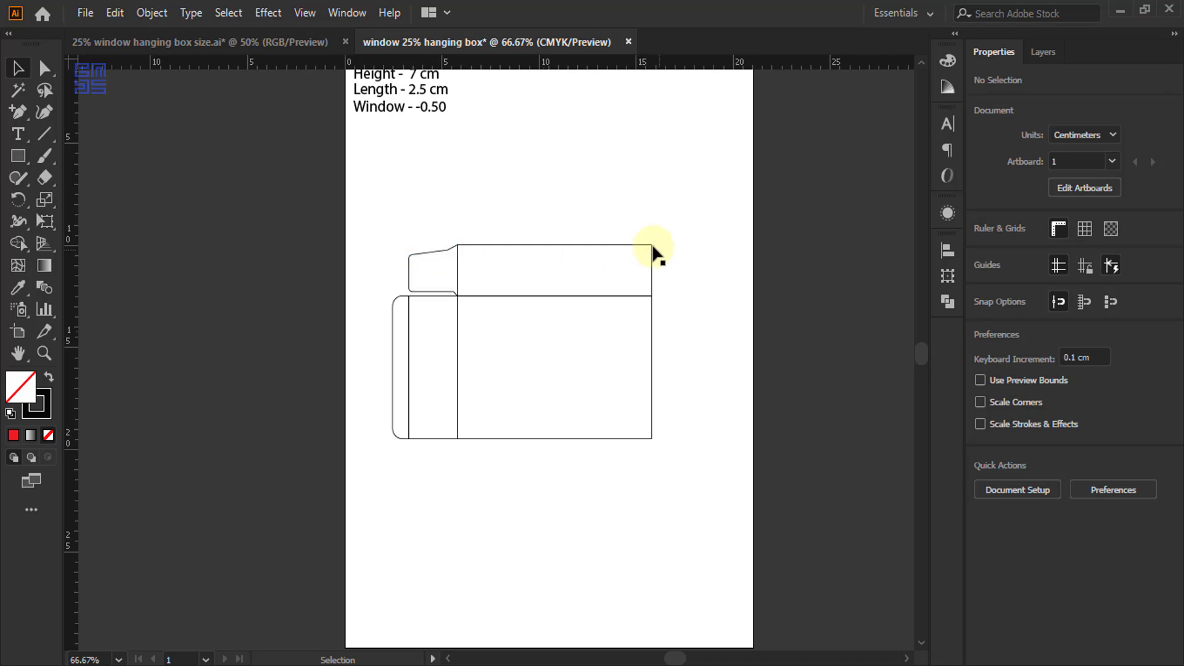
pyautogui.moveTo(437, 259); pyautogui.dragTo(681, 258)
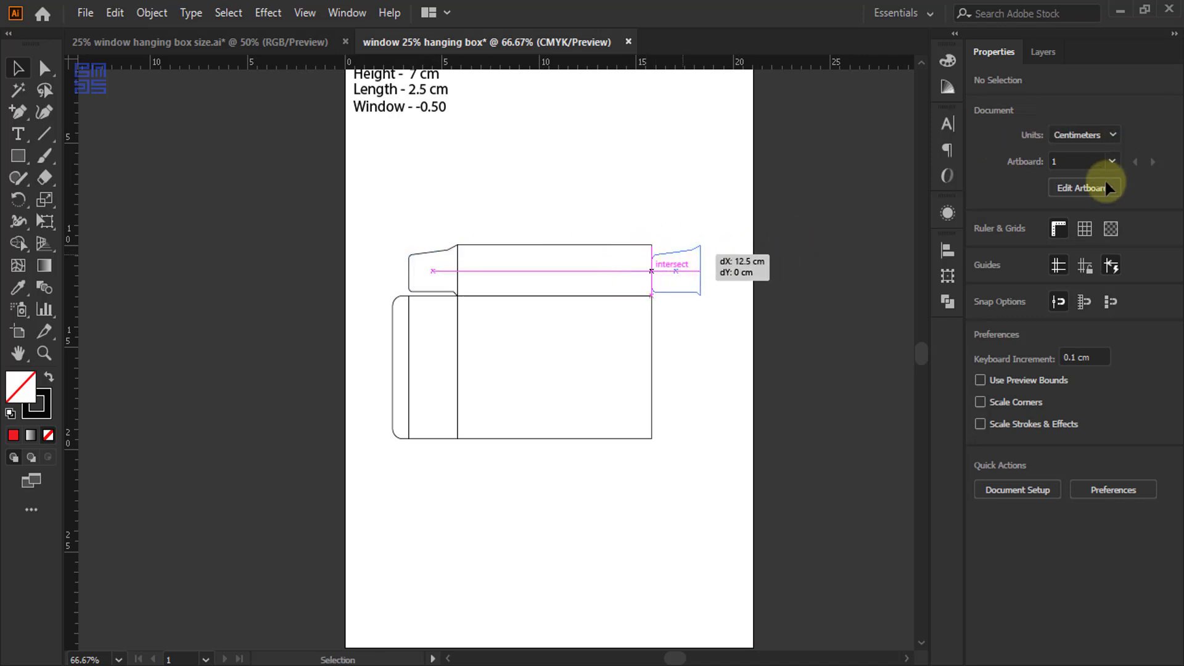